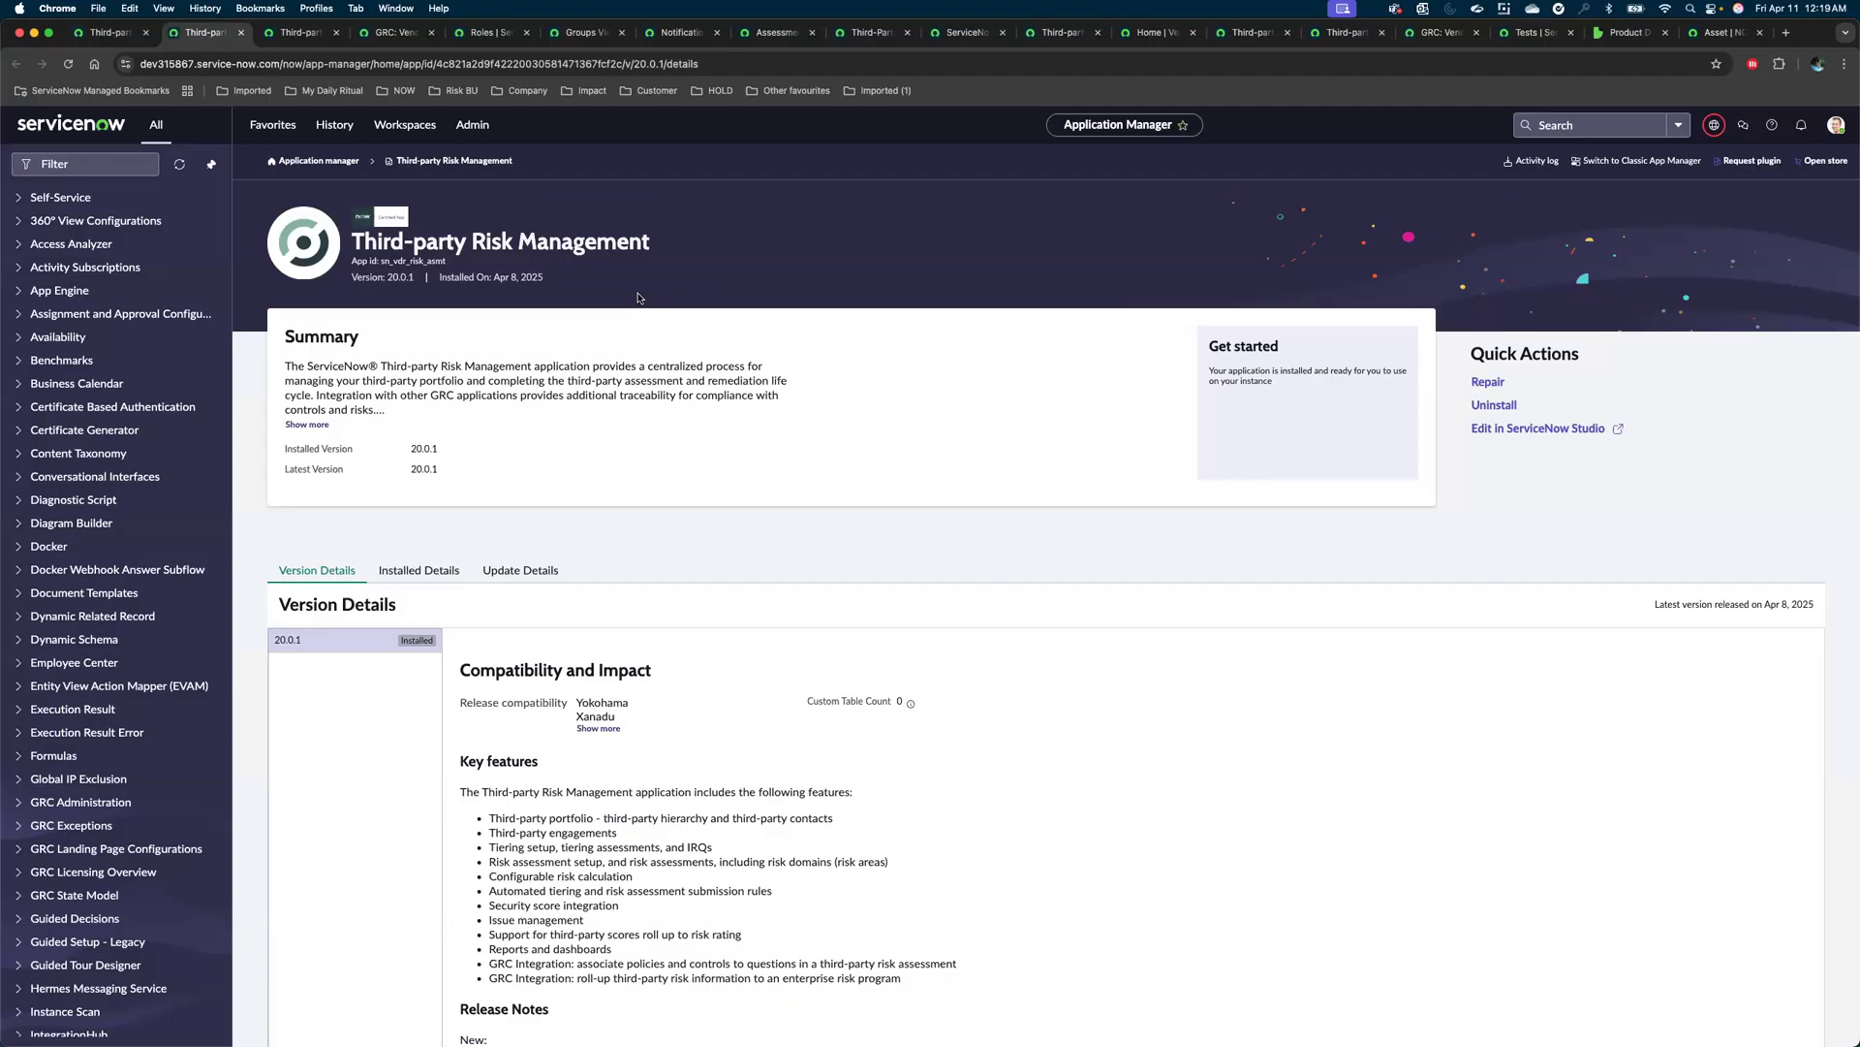
# Review the key features, release notes and dependencies of the Third-party Risk Management and Third-party Risk Due Diligence applications.
pyautogui.scroll(-6, 638, 297)
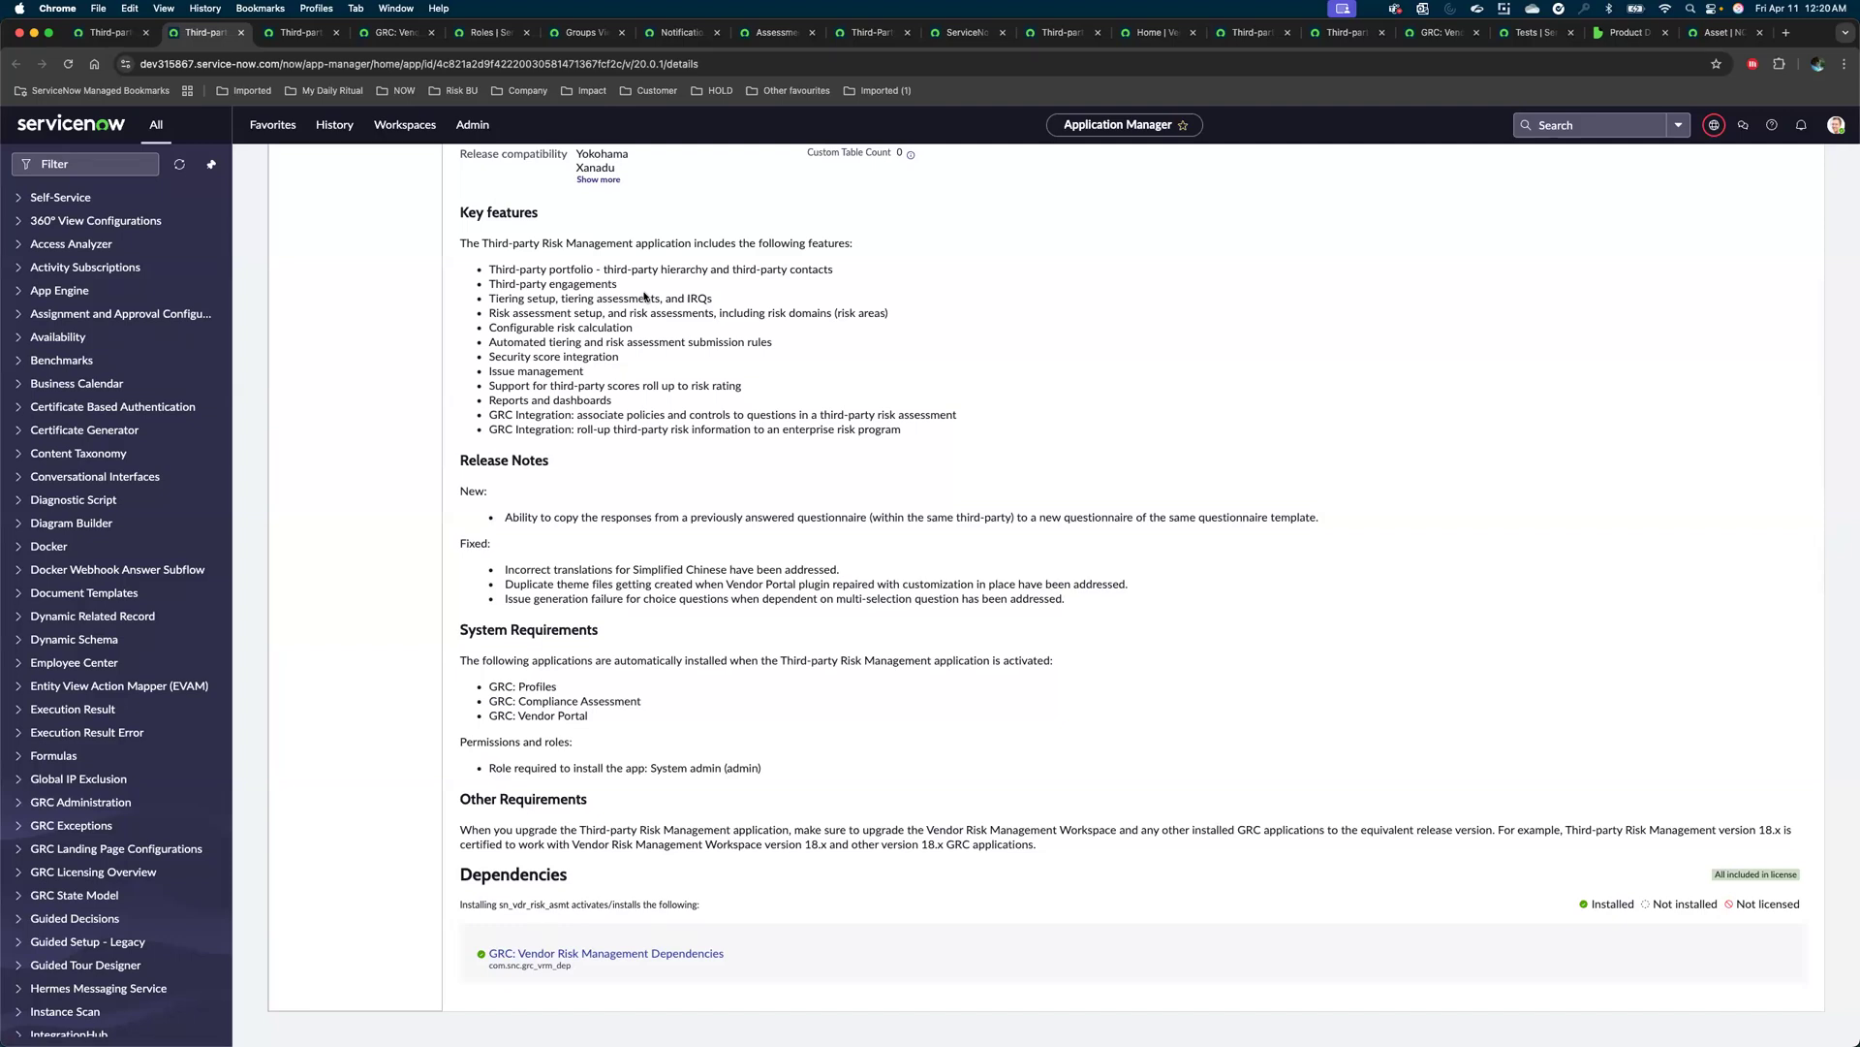
pyautogui.scroll(6, 644, 296)
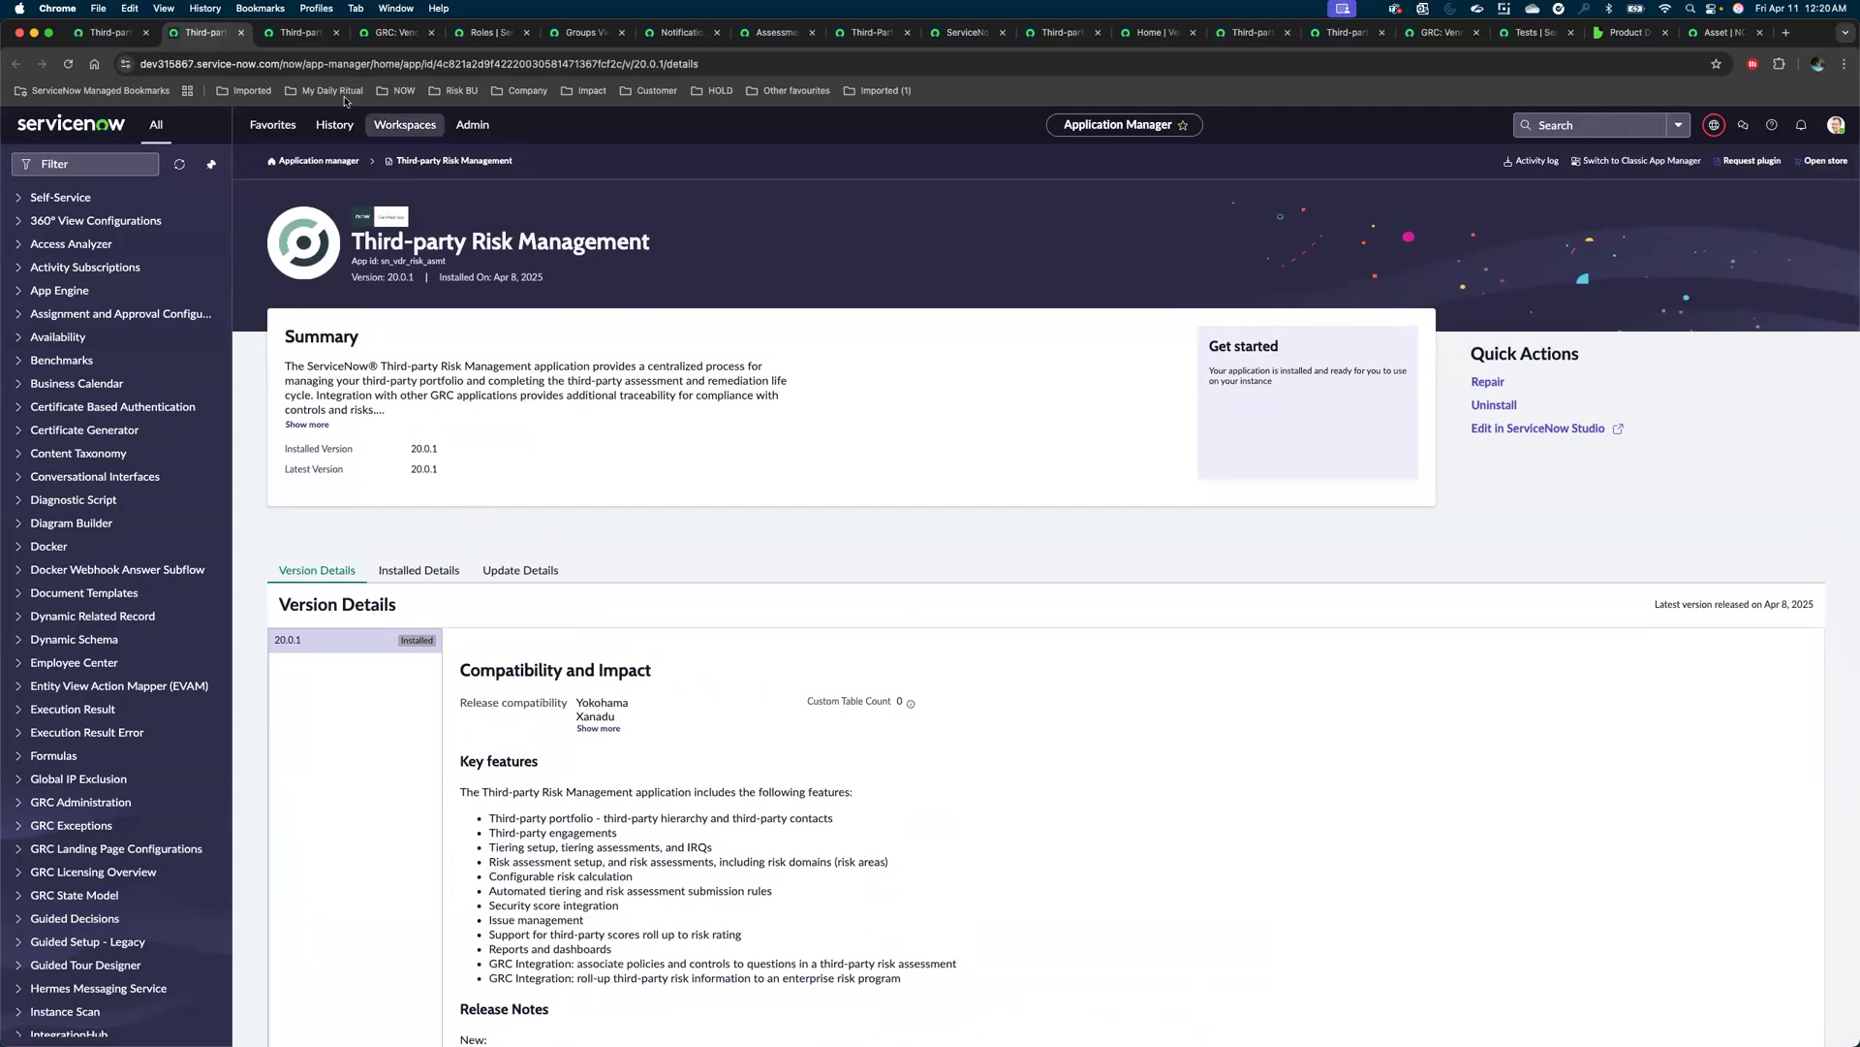
pyautogui.click(295, 35)
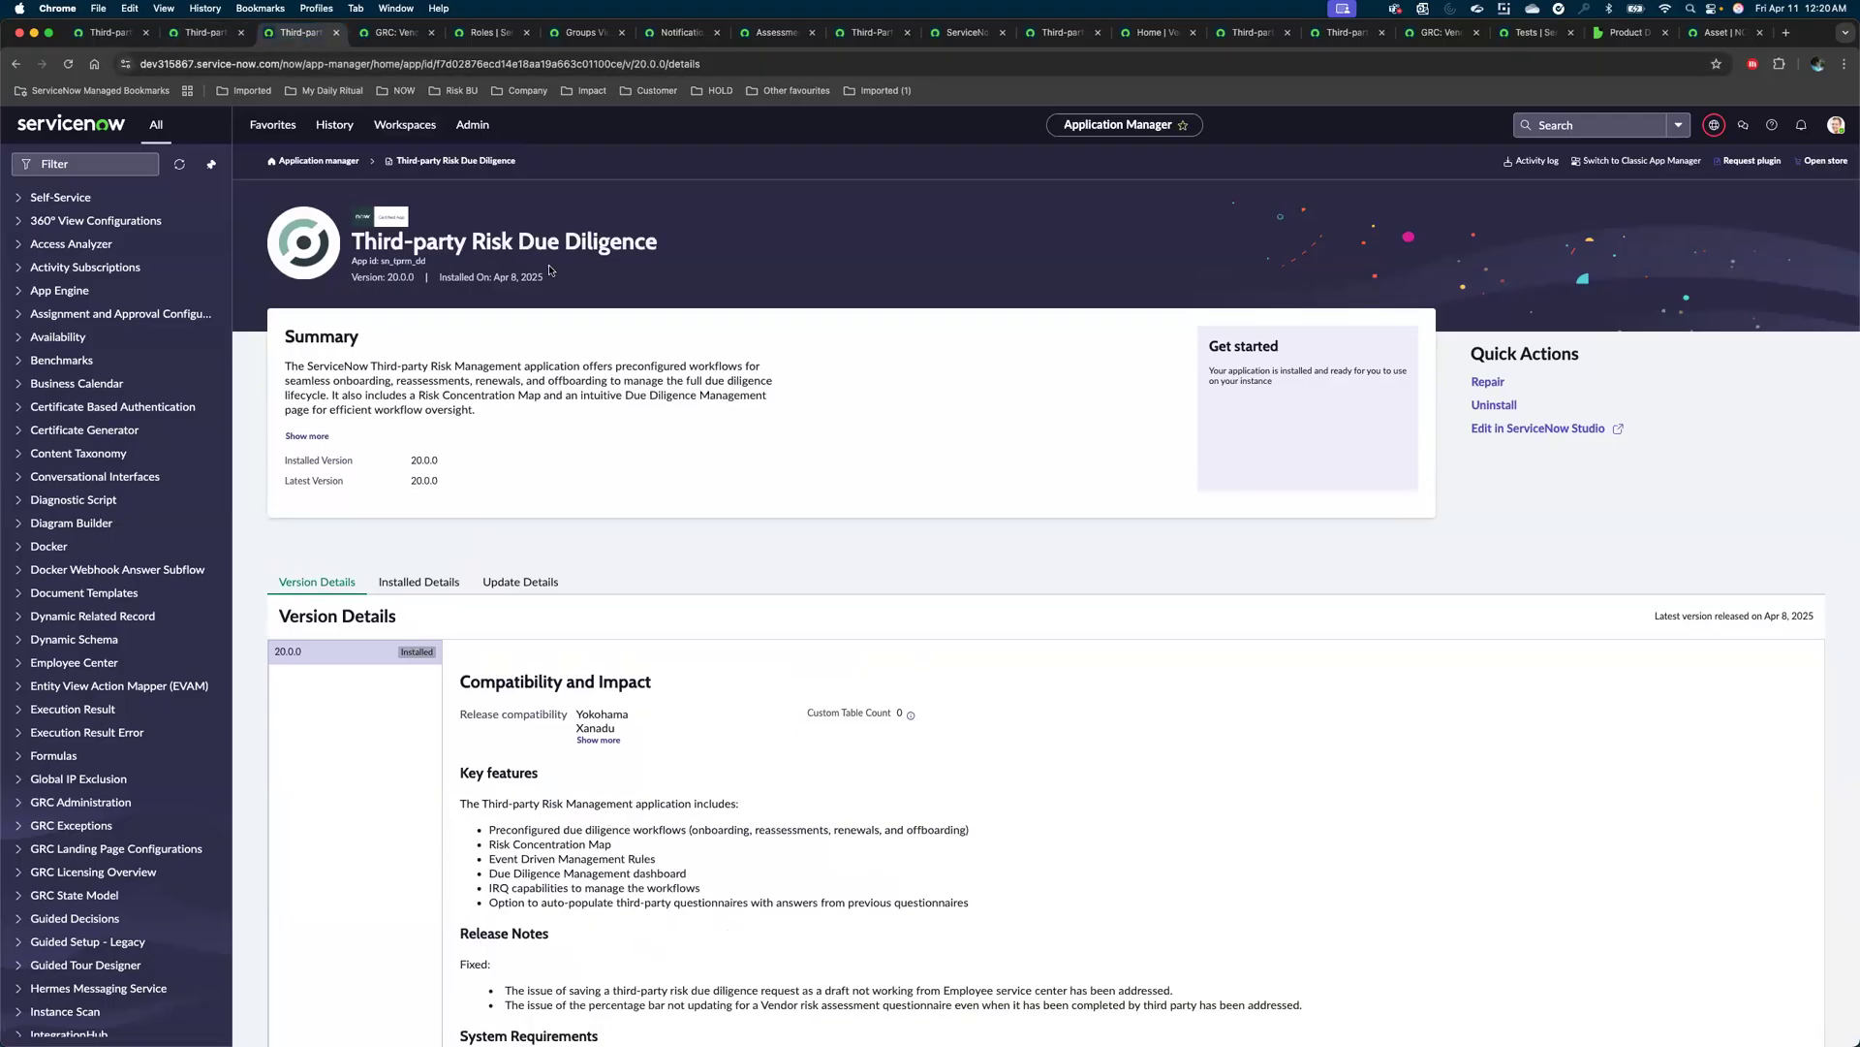
pyautogui.scroll(-4, 550, 270)
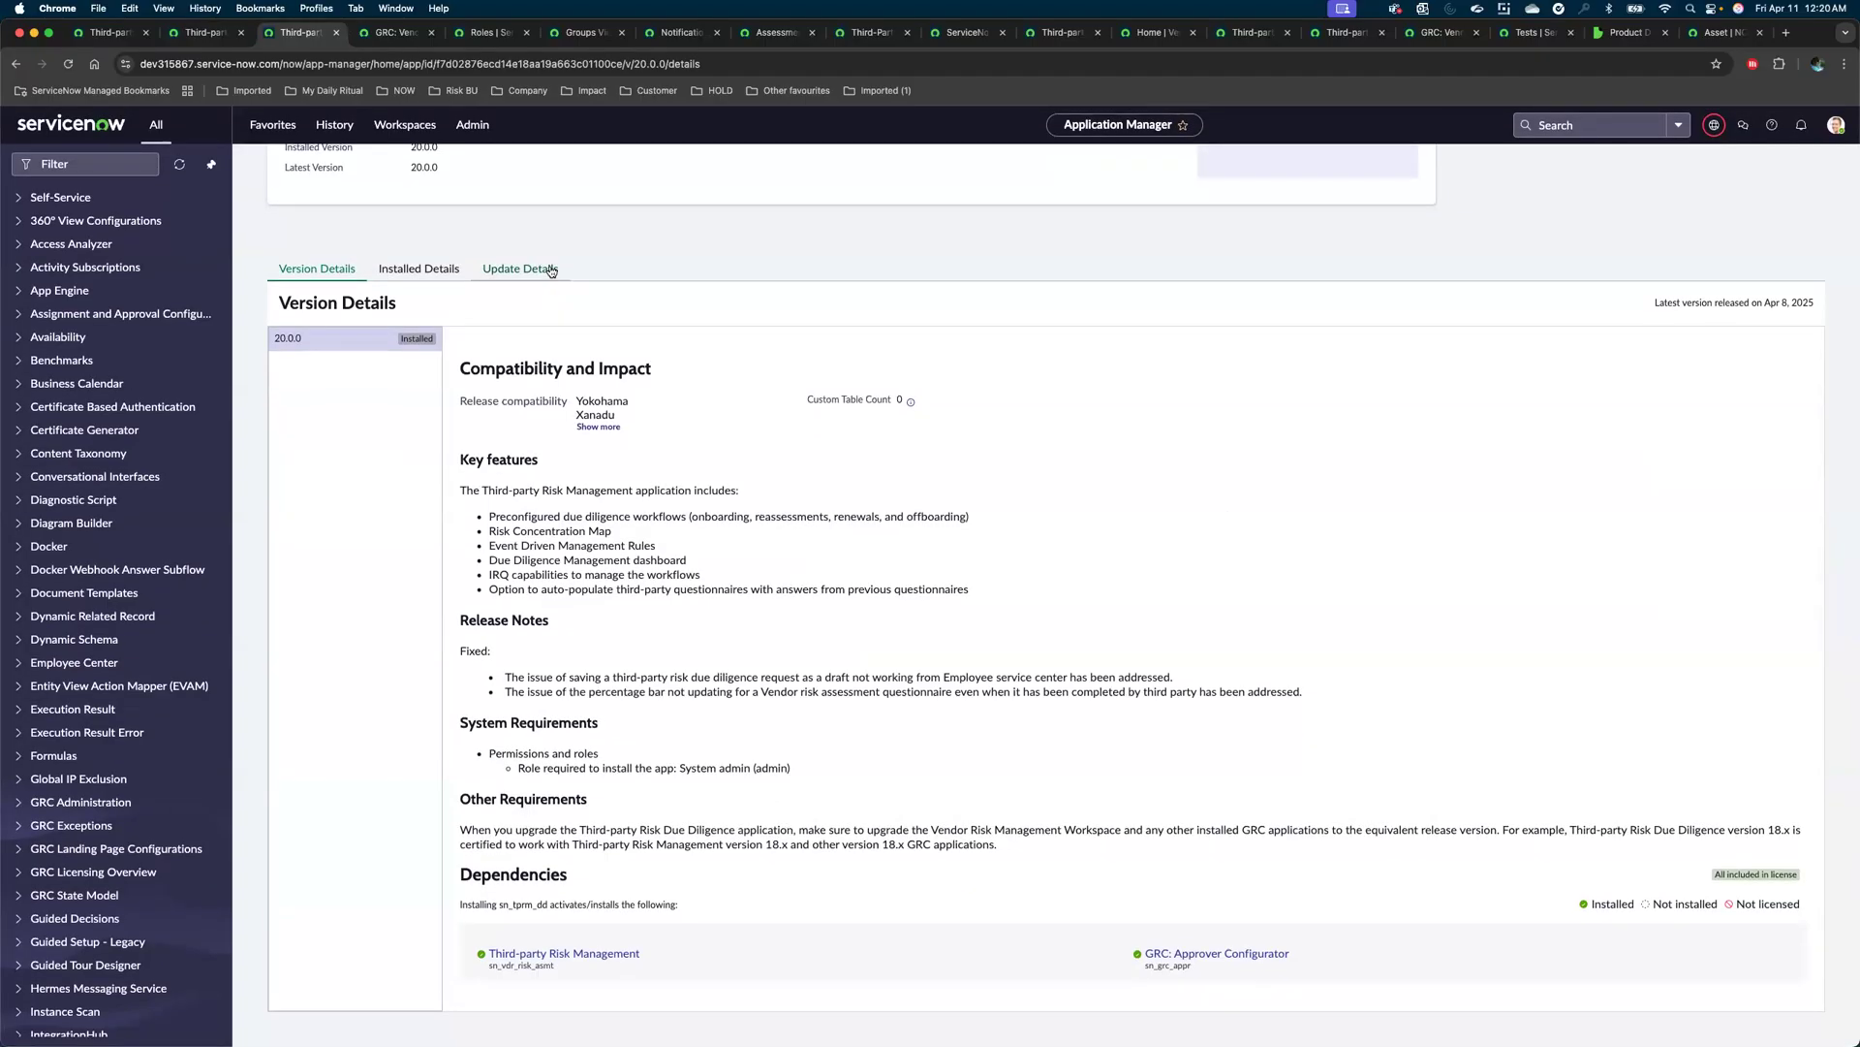
pyautogui.scroll(4, 549, 271)
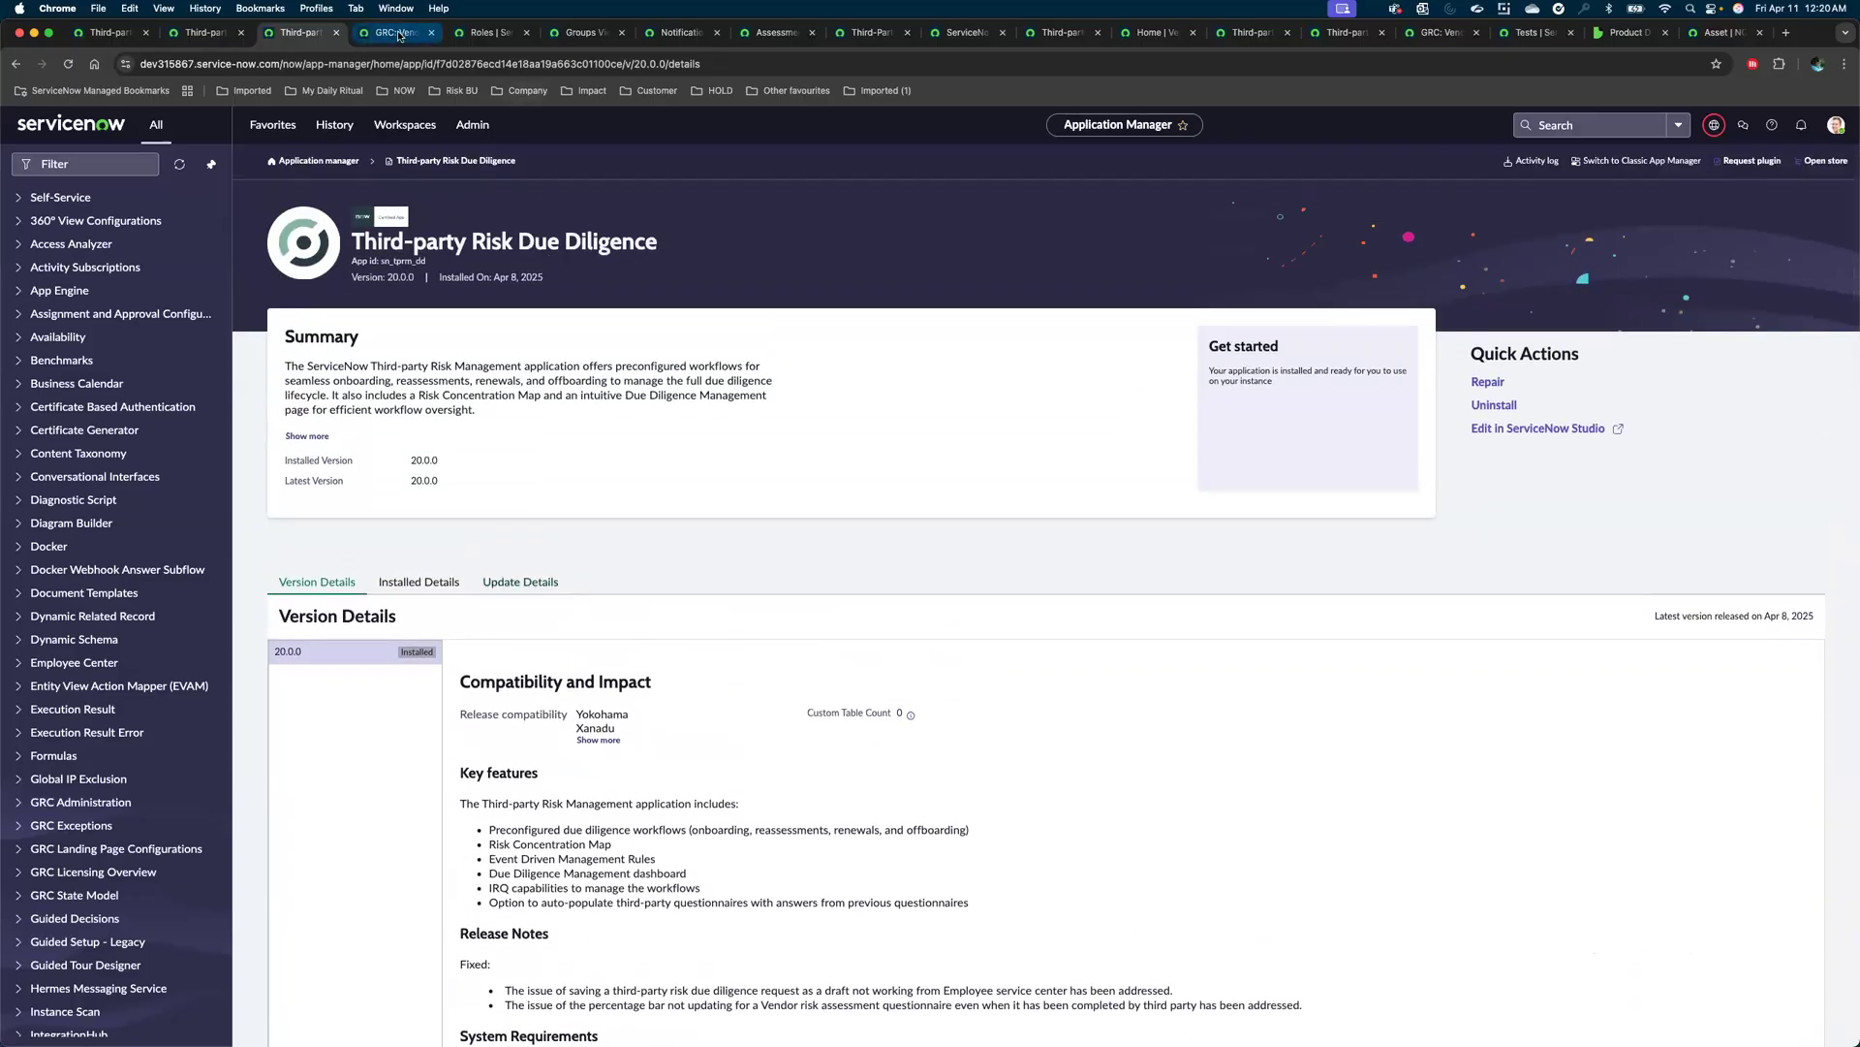
# Review the version details, system requirements and dependencies of the GRC: Vendor Risk Management Workspace application.
pyautogui.click(397, 33)
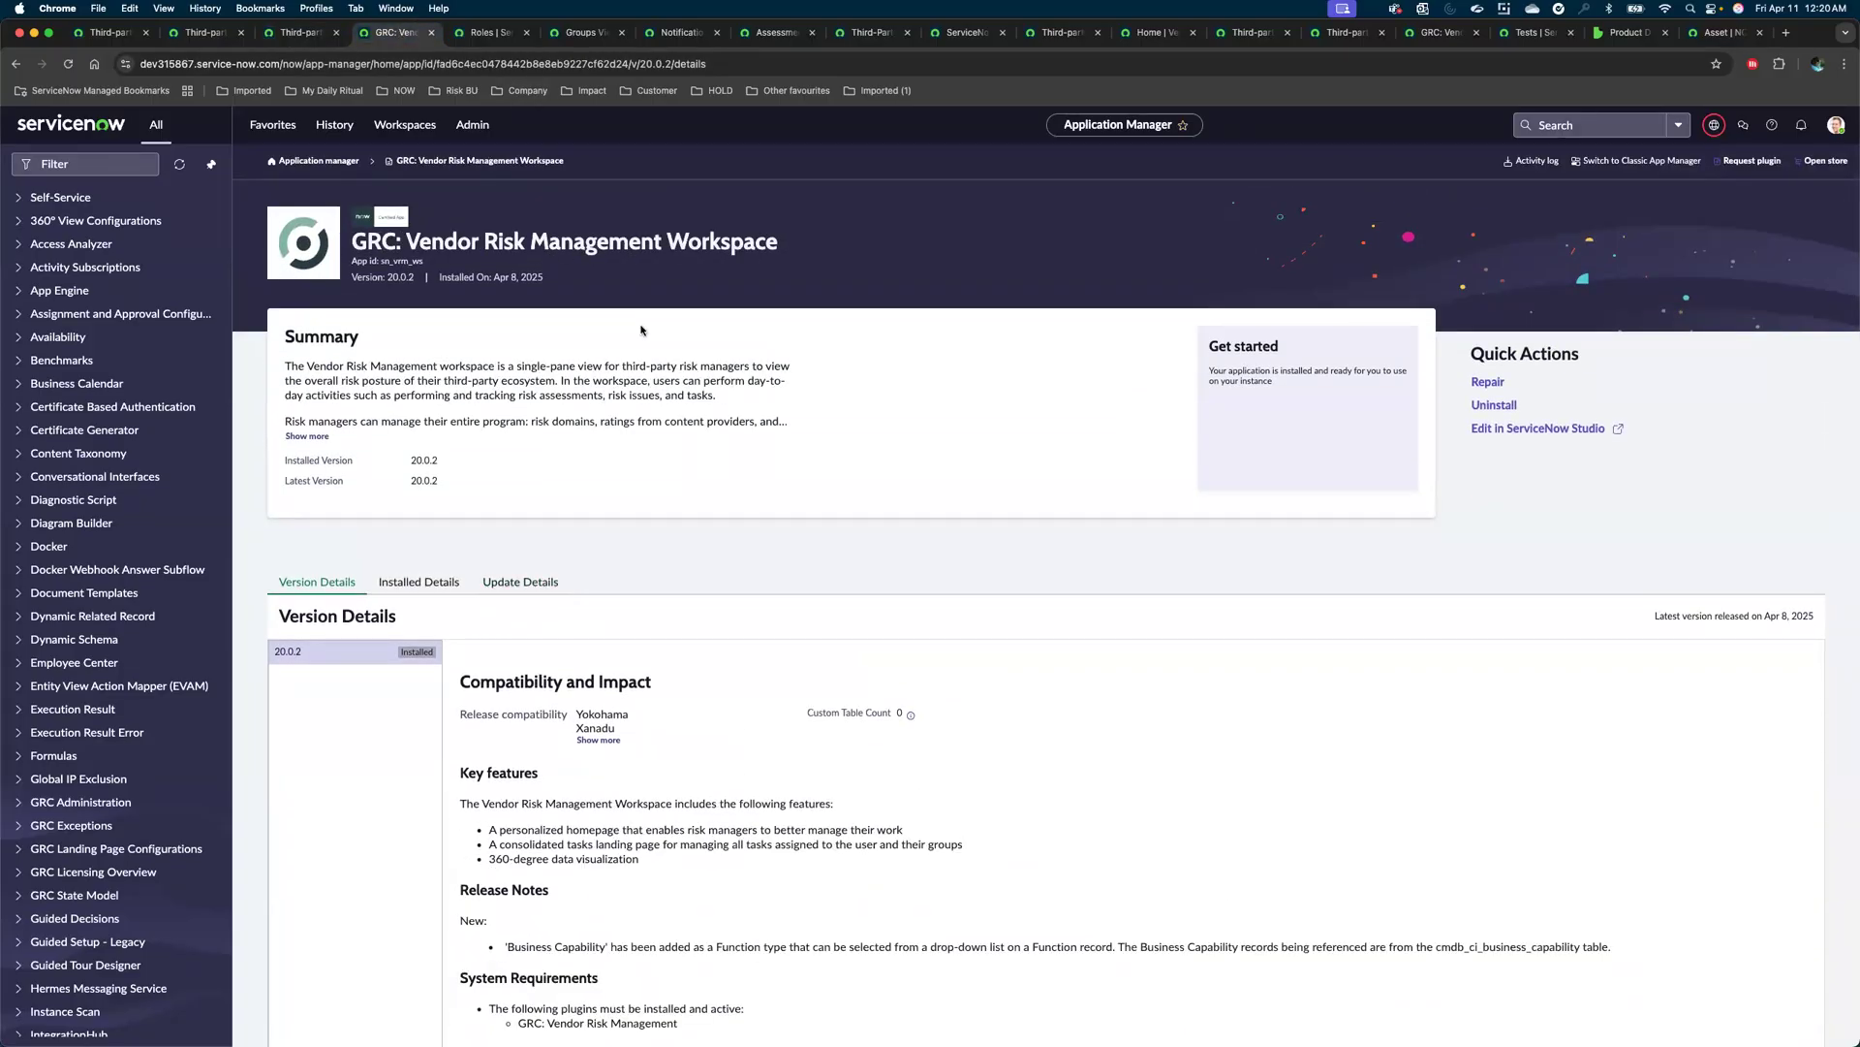
pyautogui.scroll(-5, 641, 330)
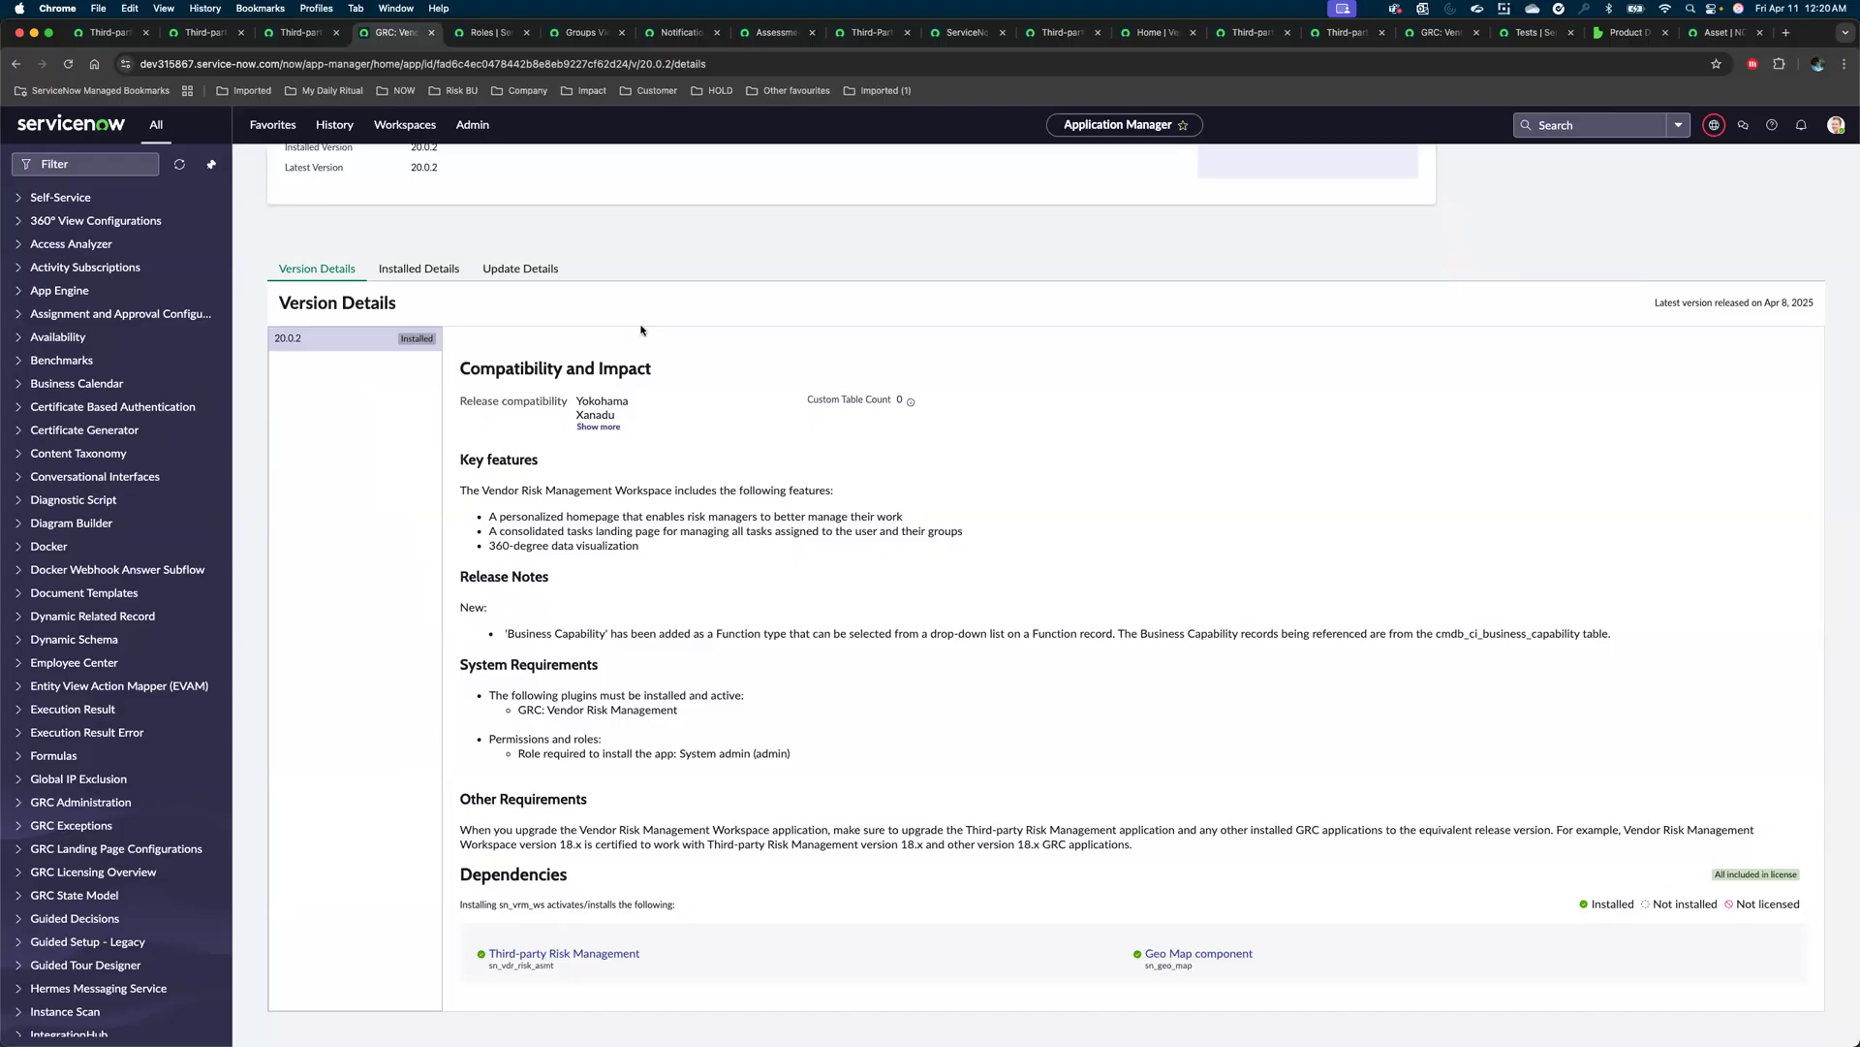
pyautogui.scroll(5, 641, 330)
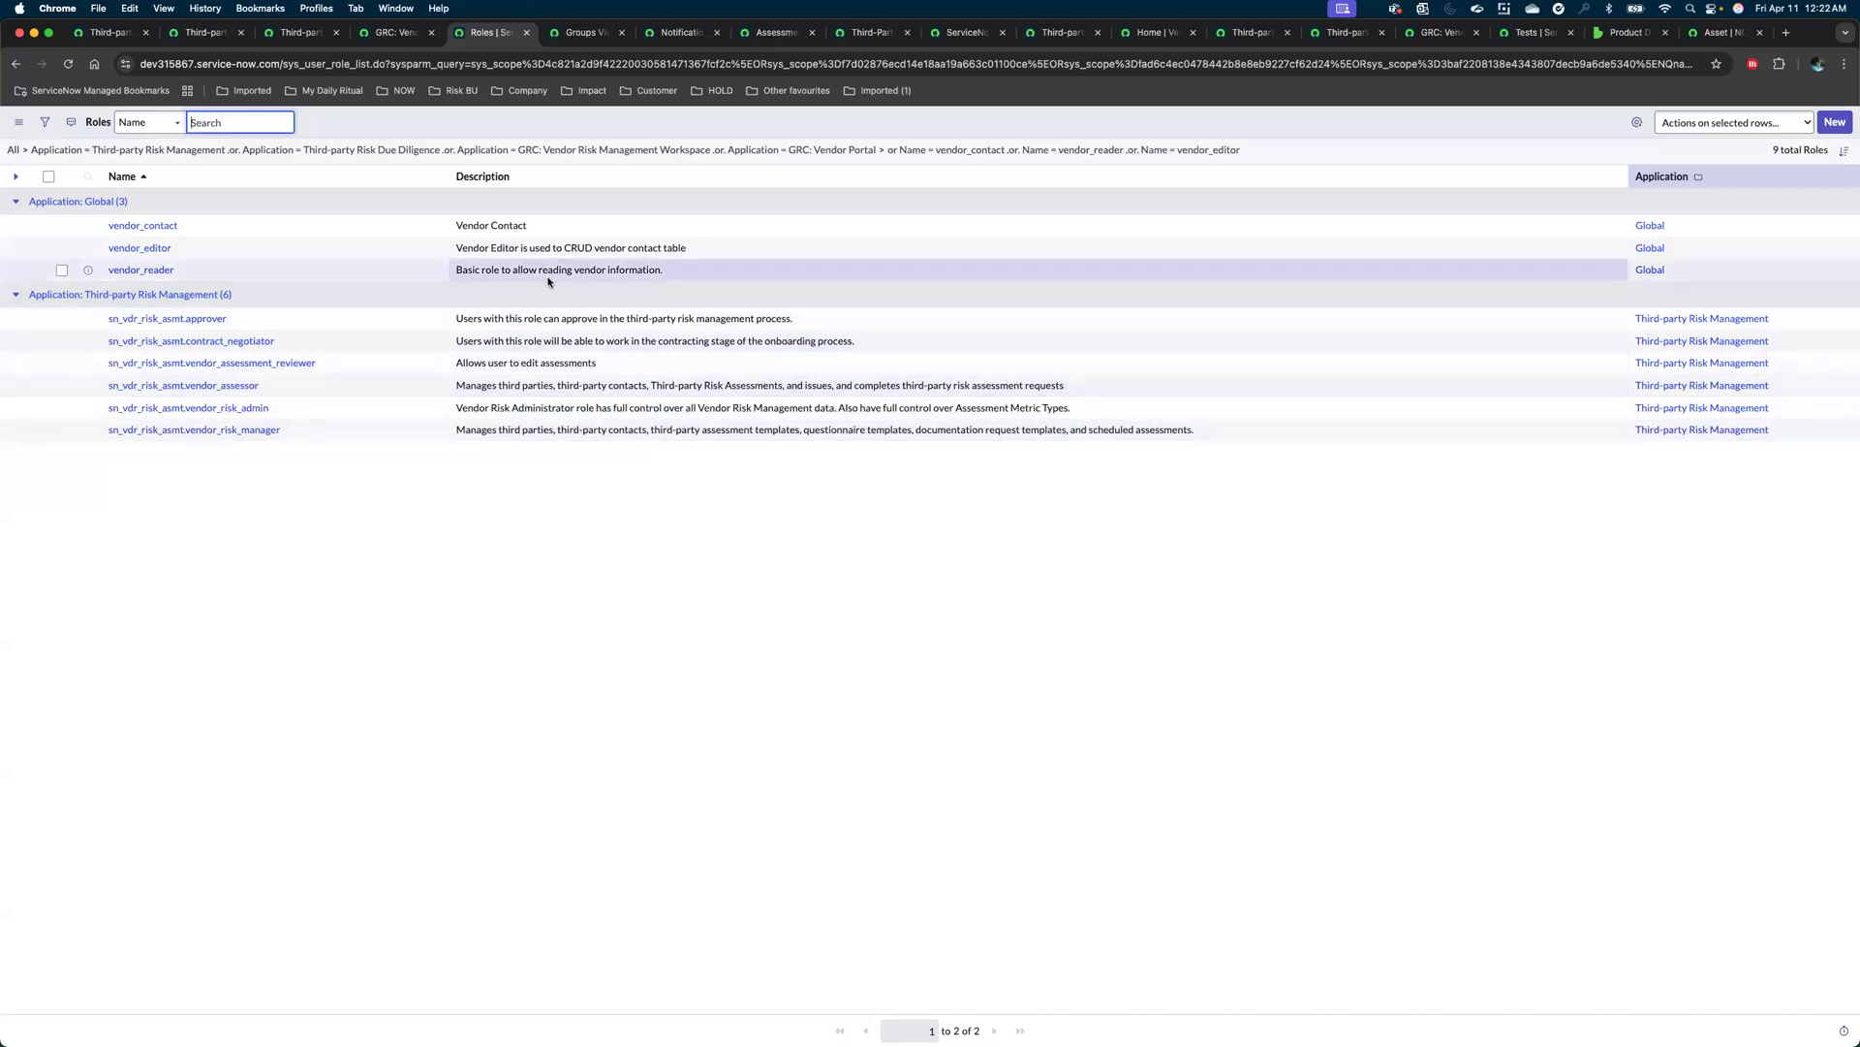
# View the Vendor Risk user groups and examine the notifications of both Third-party Risk Due Diligence and Third-party Risk Management.
pyautogui.click(584, 36)
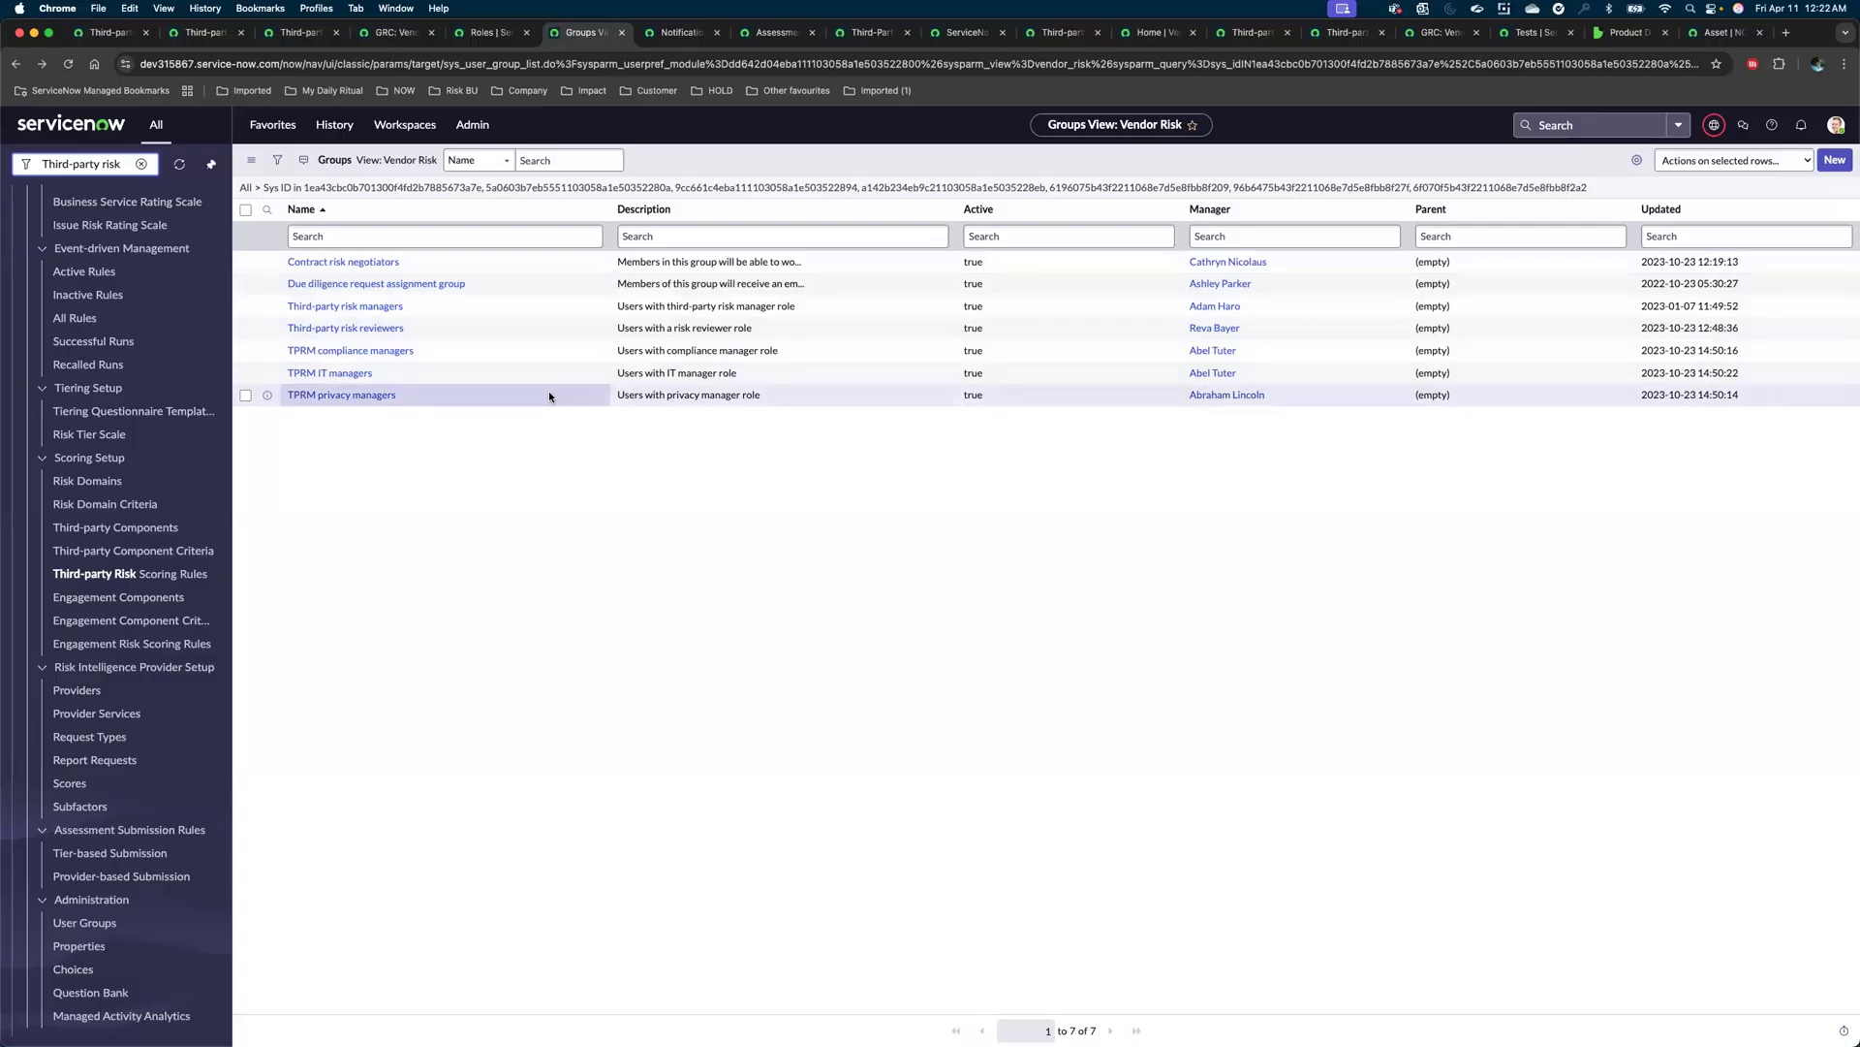
pyautogui.click(681, 32)
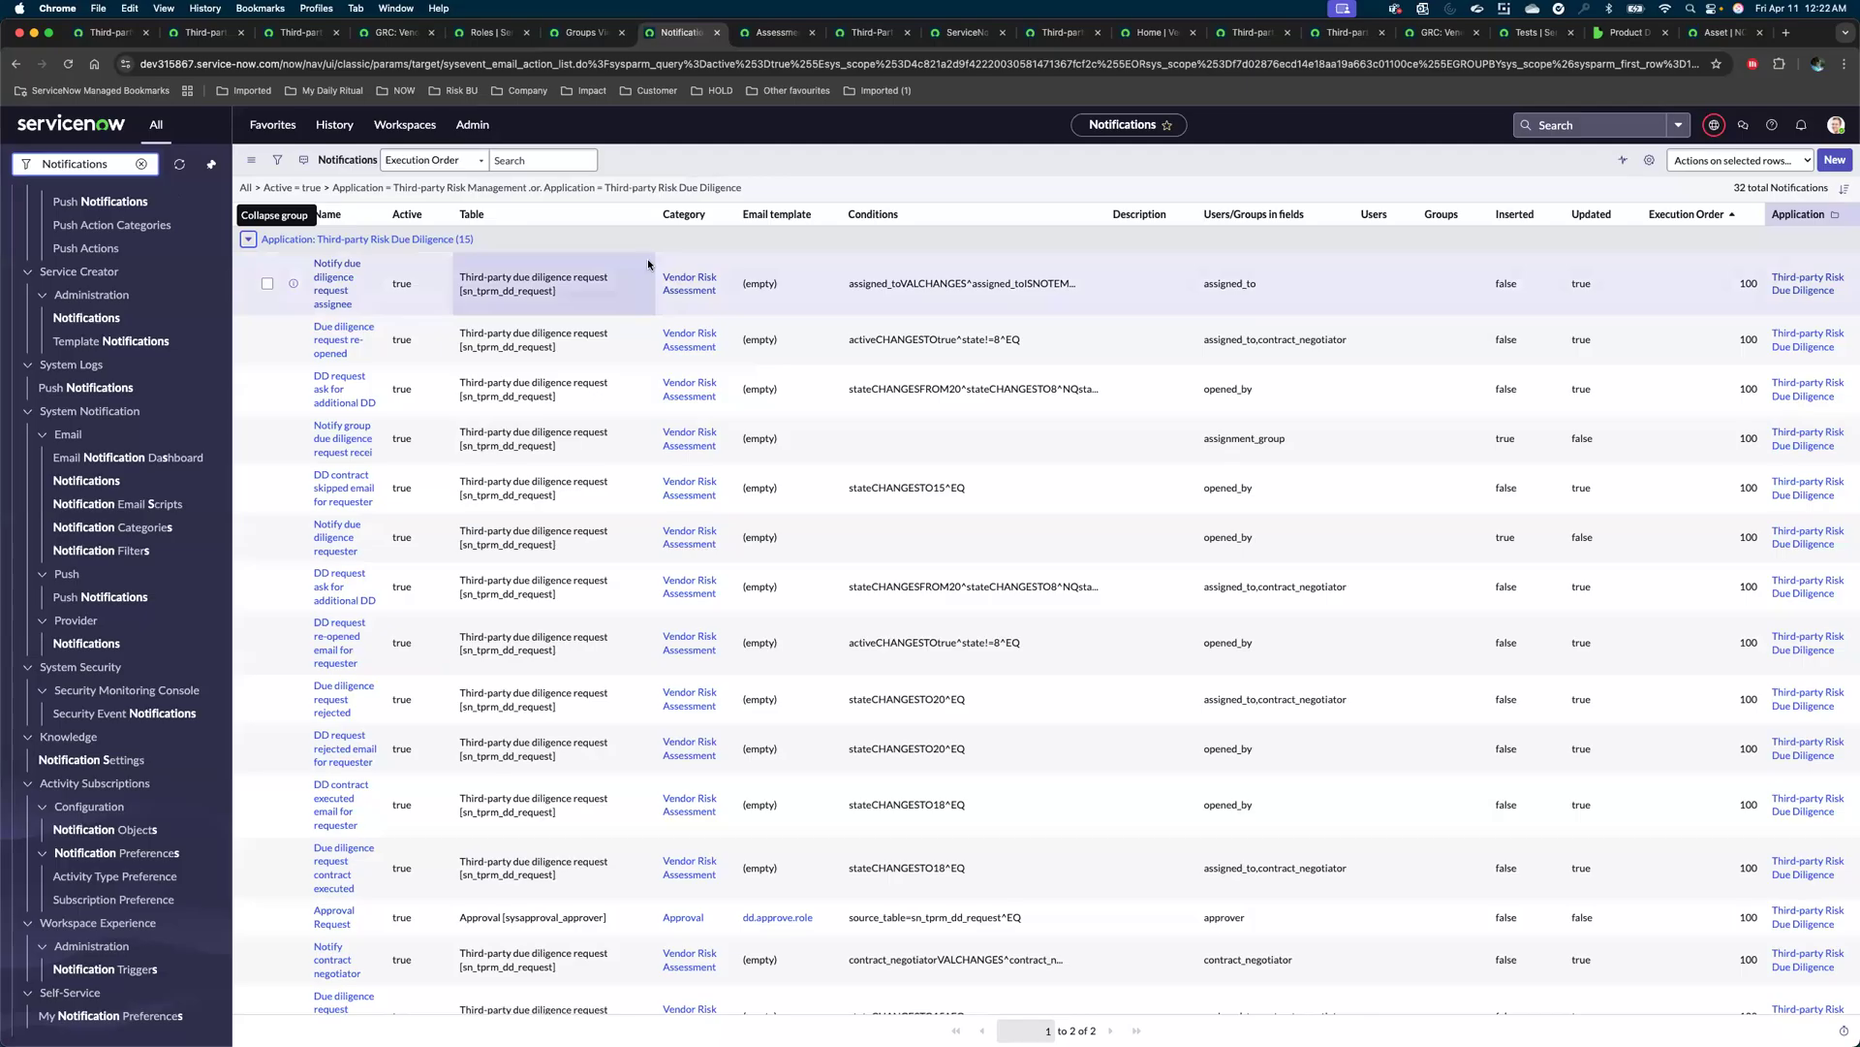
pyautogui.click(248, 241)
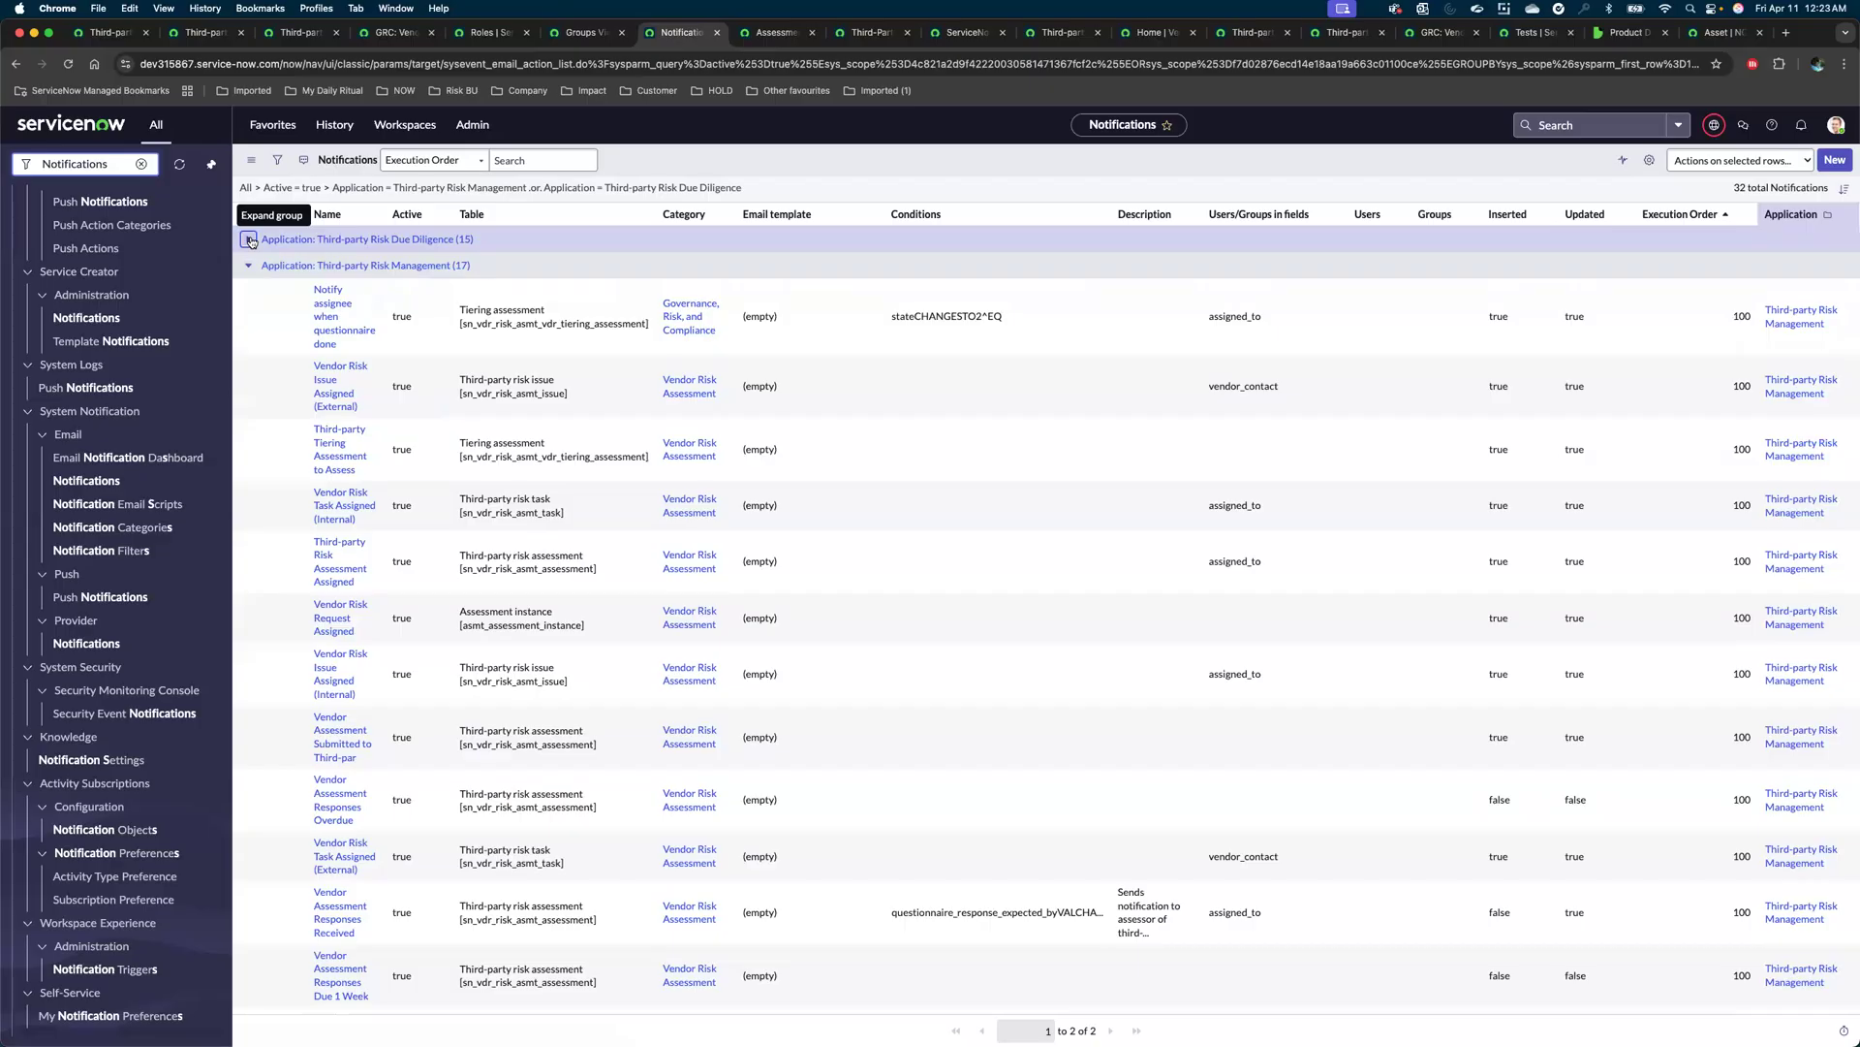
pyautogui.click(250, 241)
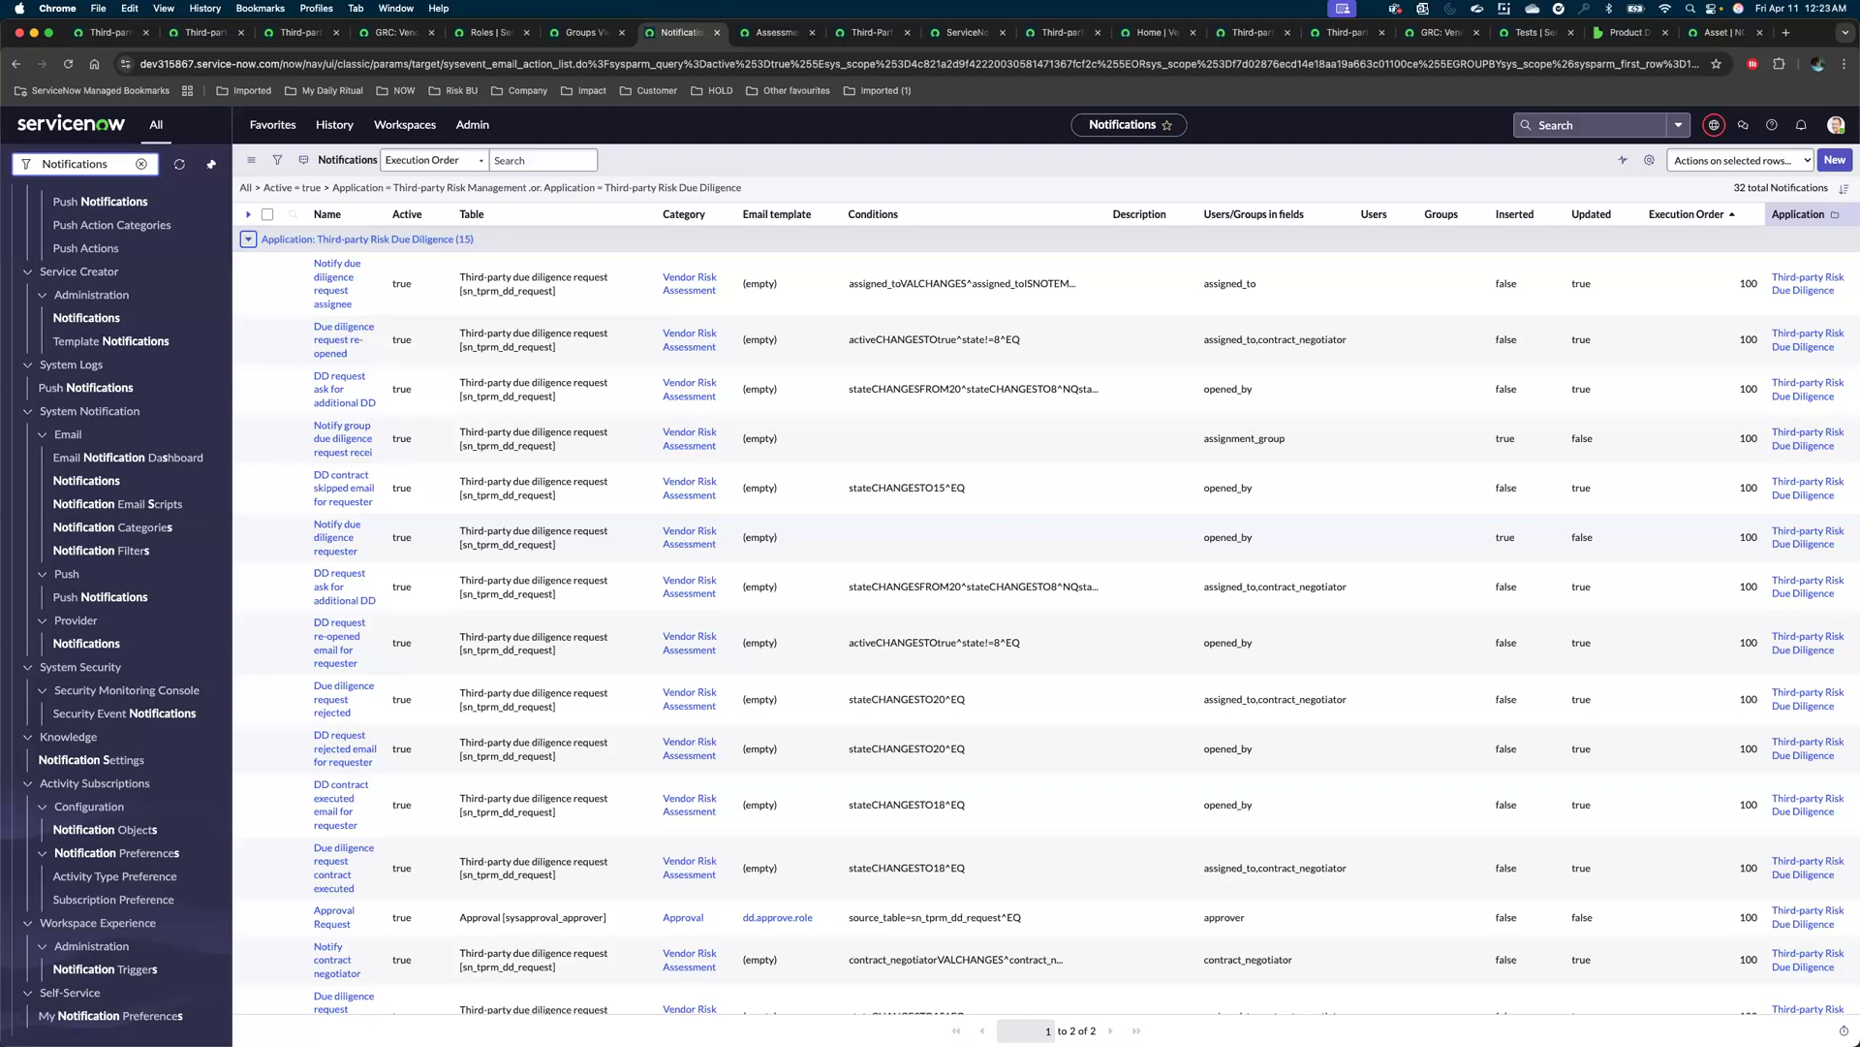
# List the published tiering questionnaire templates and review the Third-Party Risk Management properties for response reuse and assessor editing.
pyautogui.hotkey('ctrl', 'Tab')
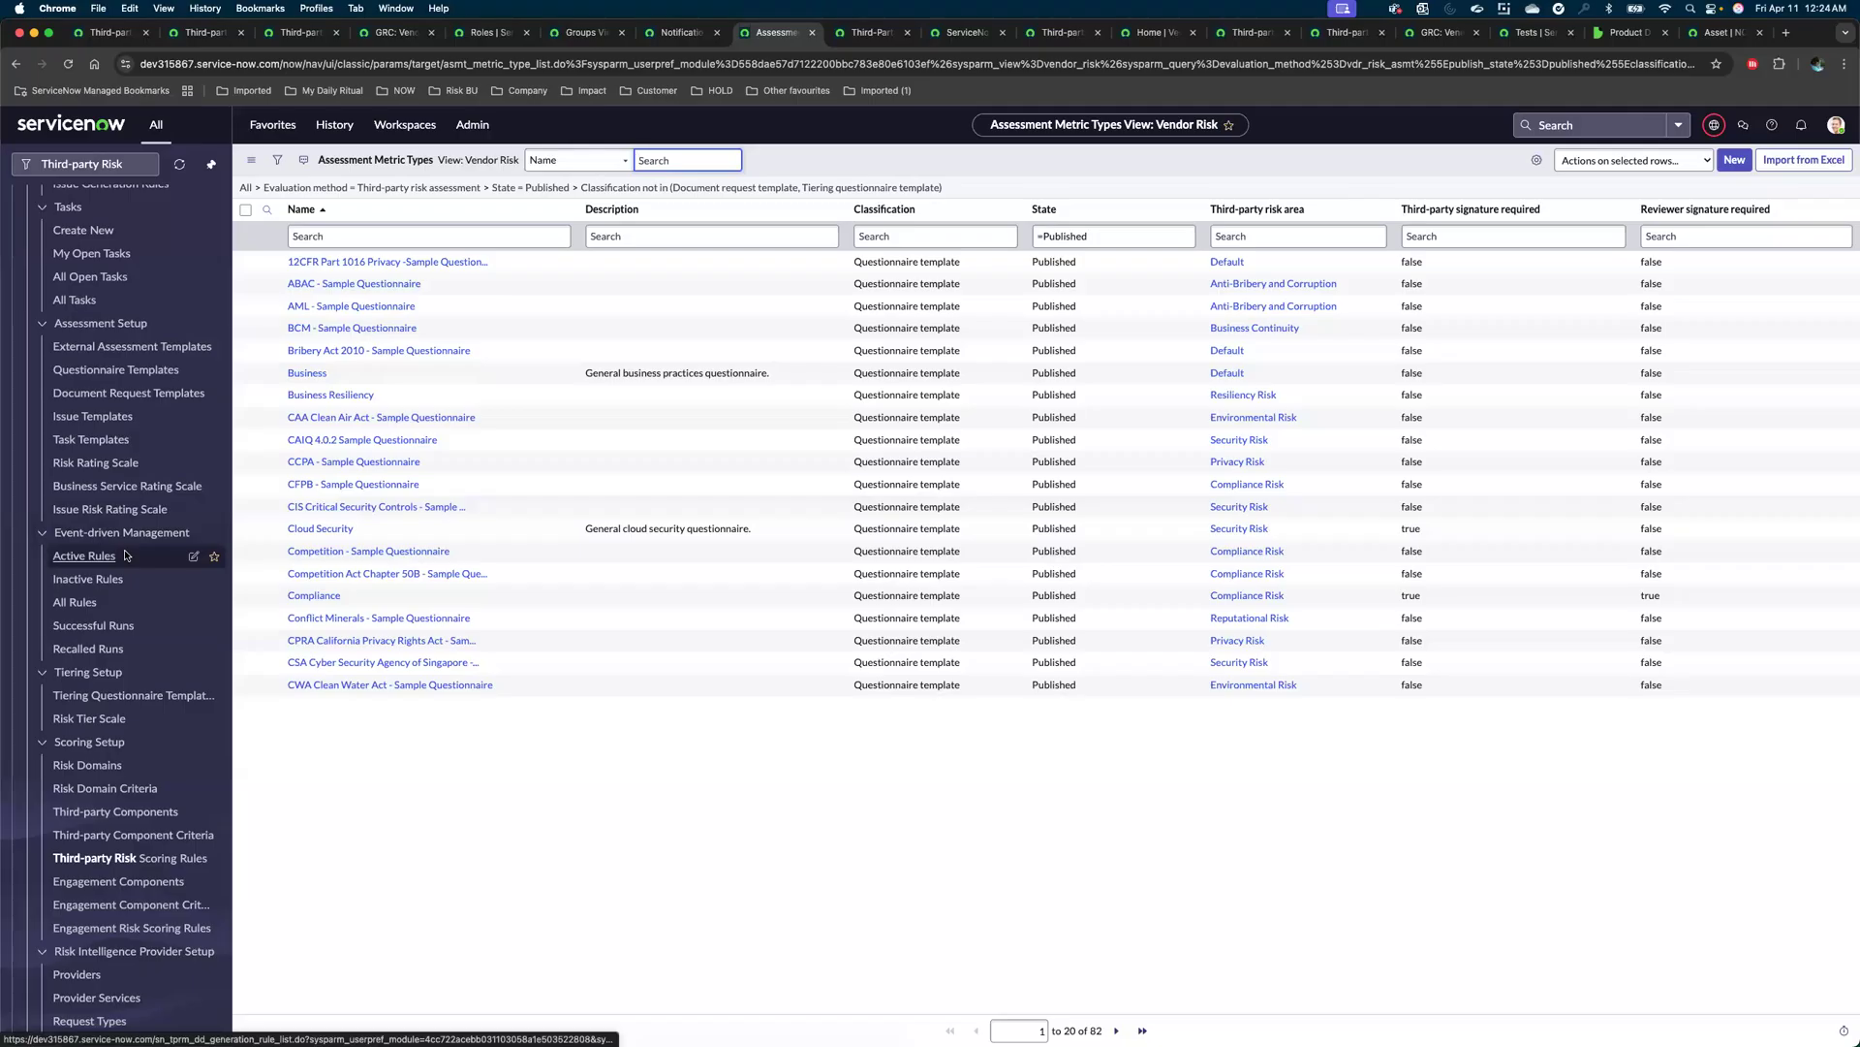
pyautogui.click(121, 697)
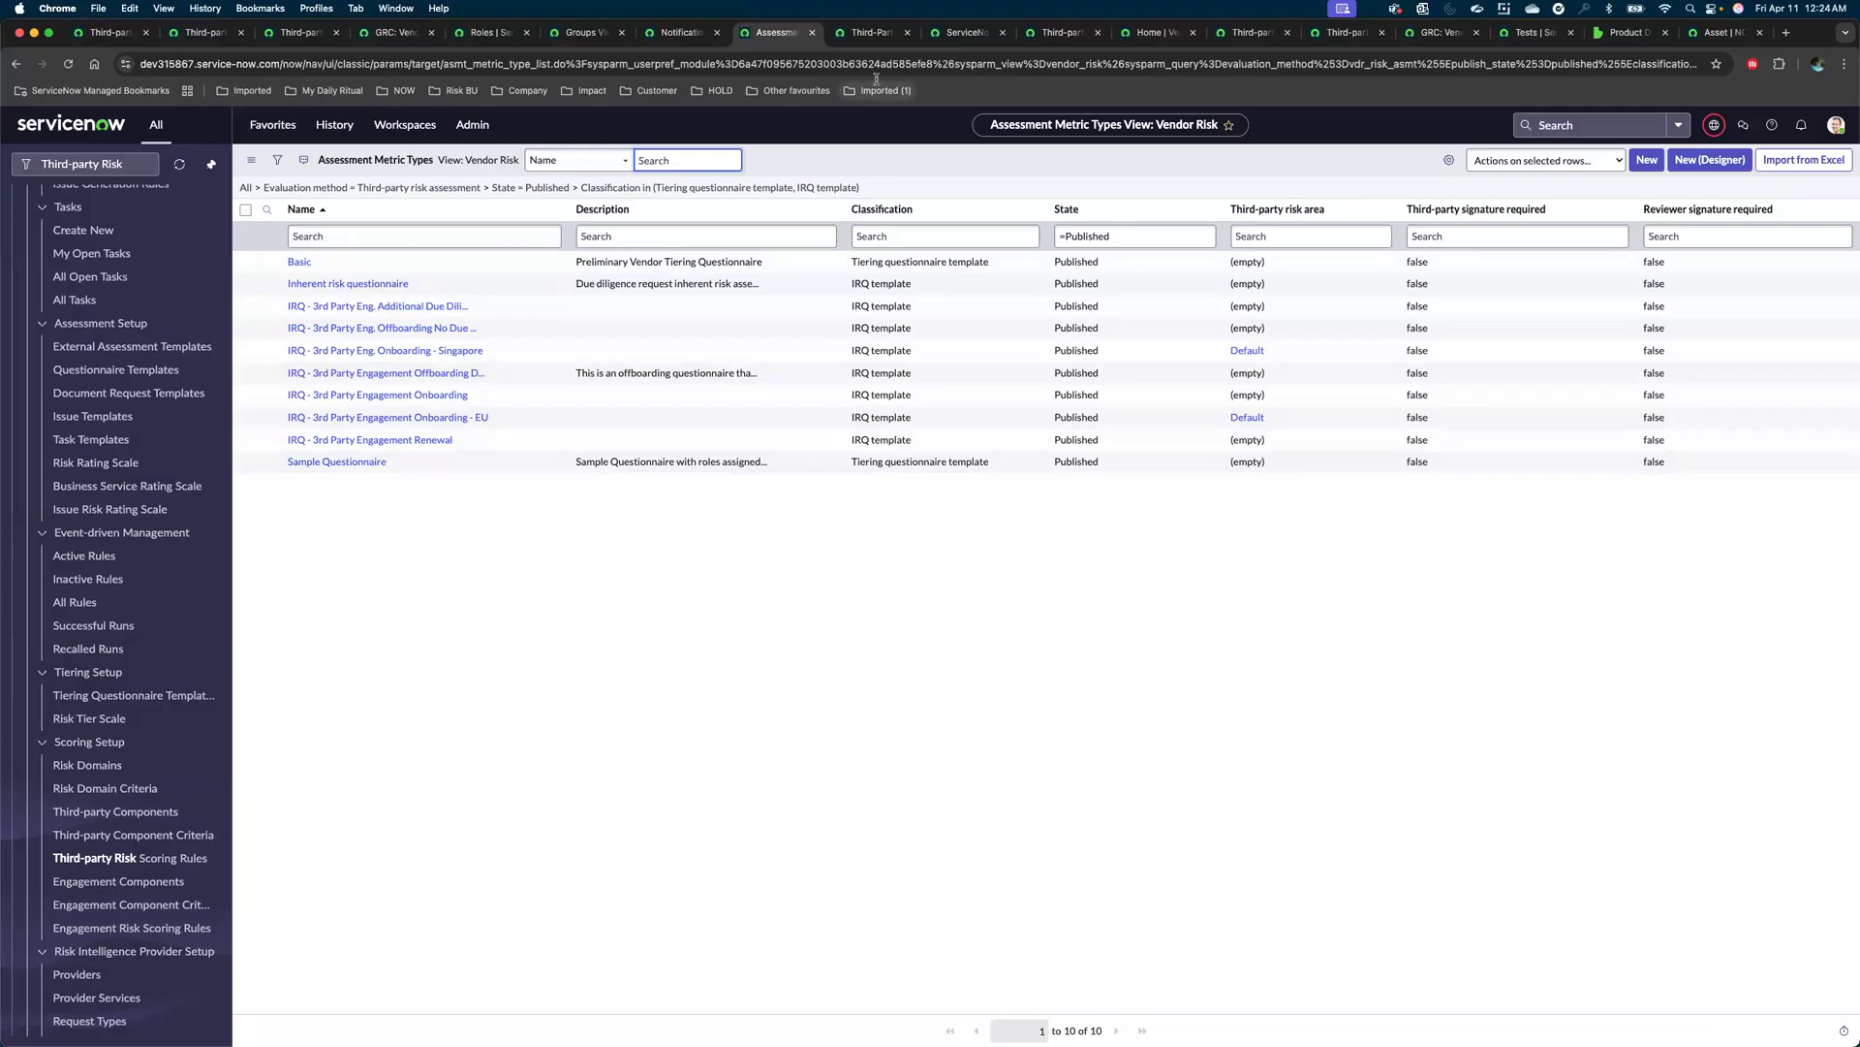
pyautogui.click(873, 33)
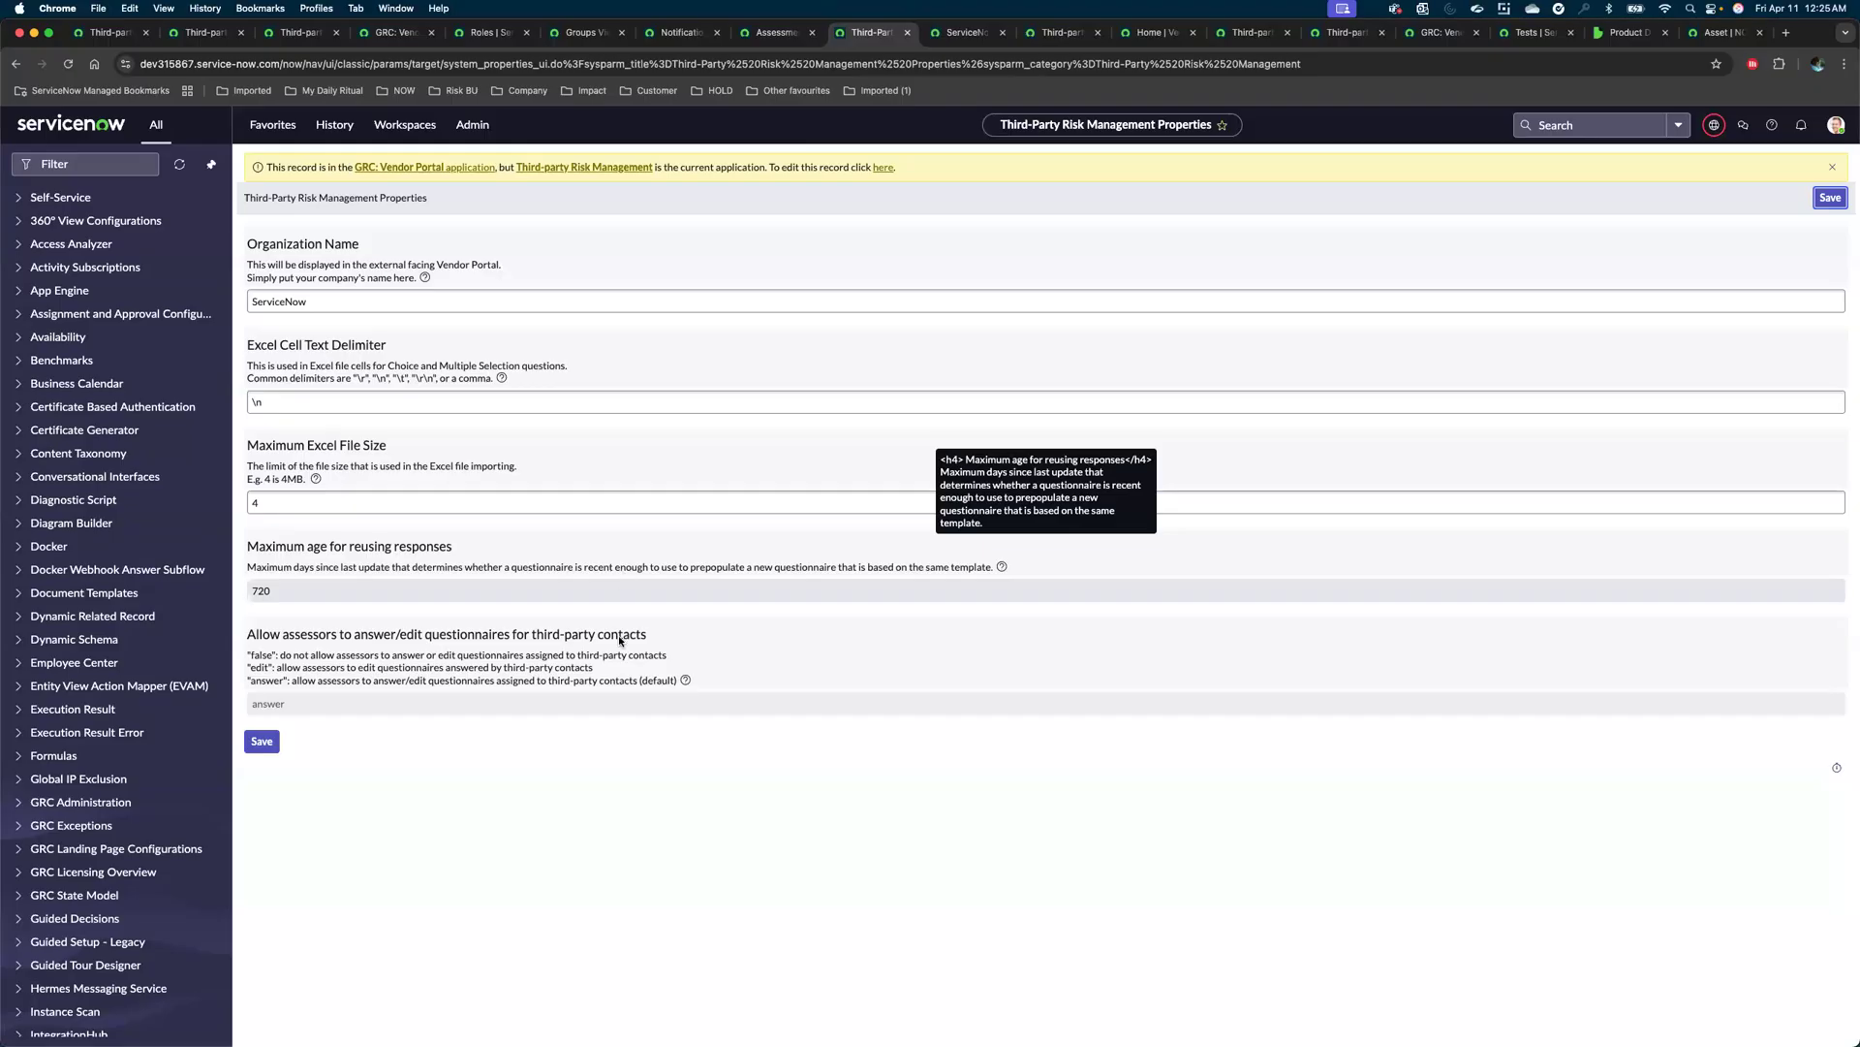
pyautogui.moveTo(619, 639)
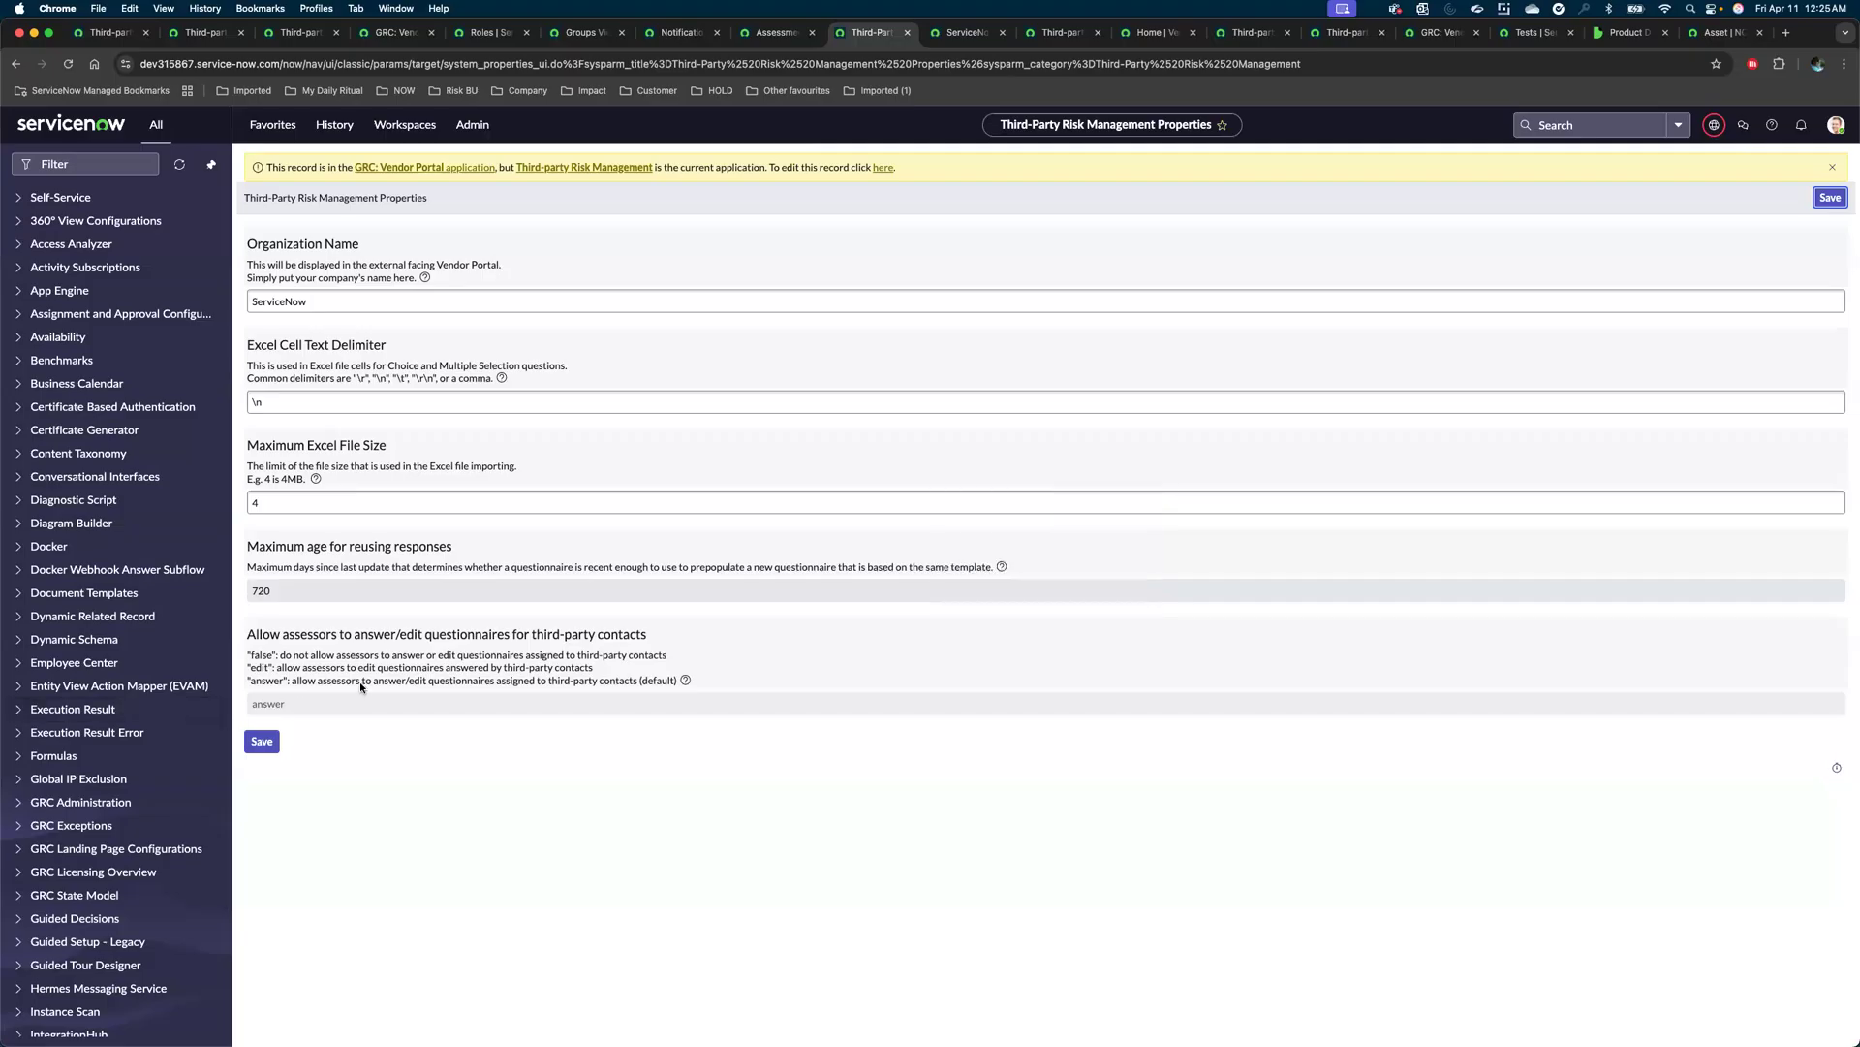
pyautogui.moveTo(361, 686)
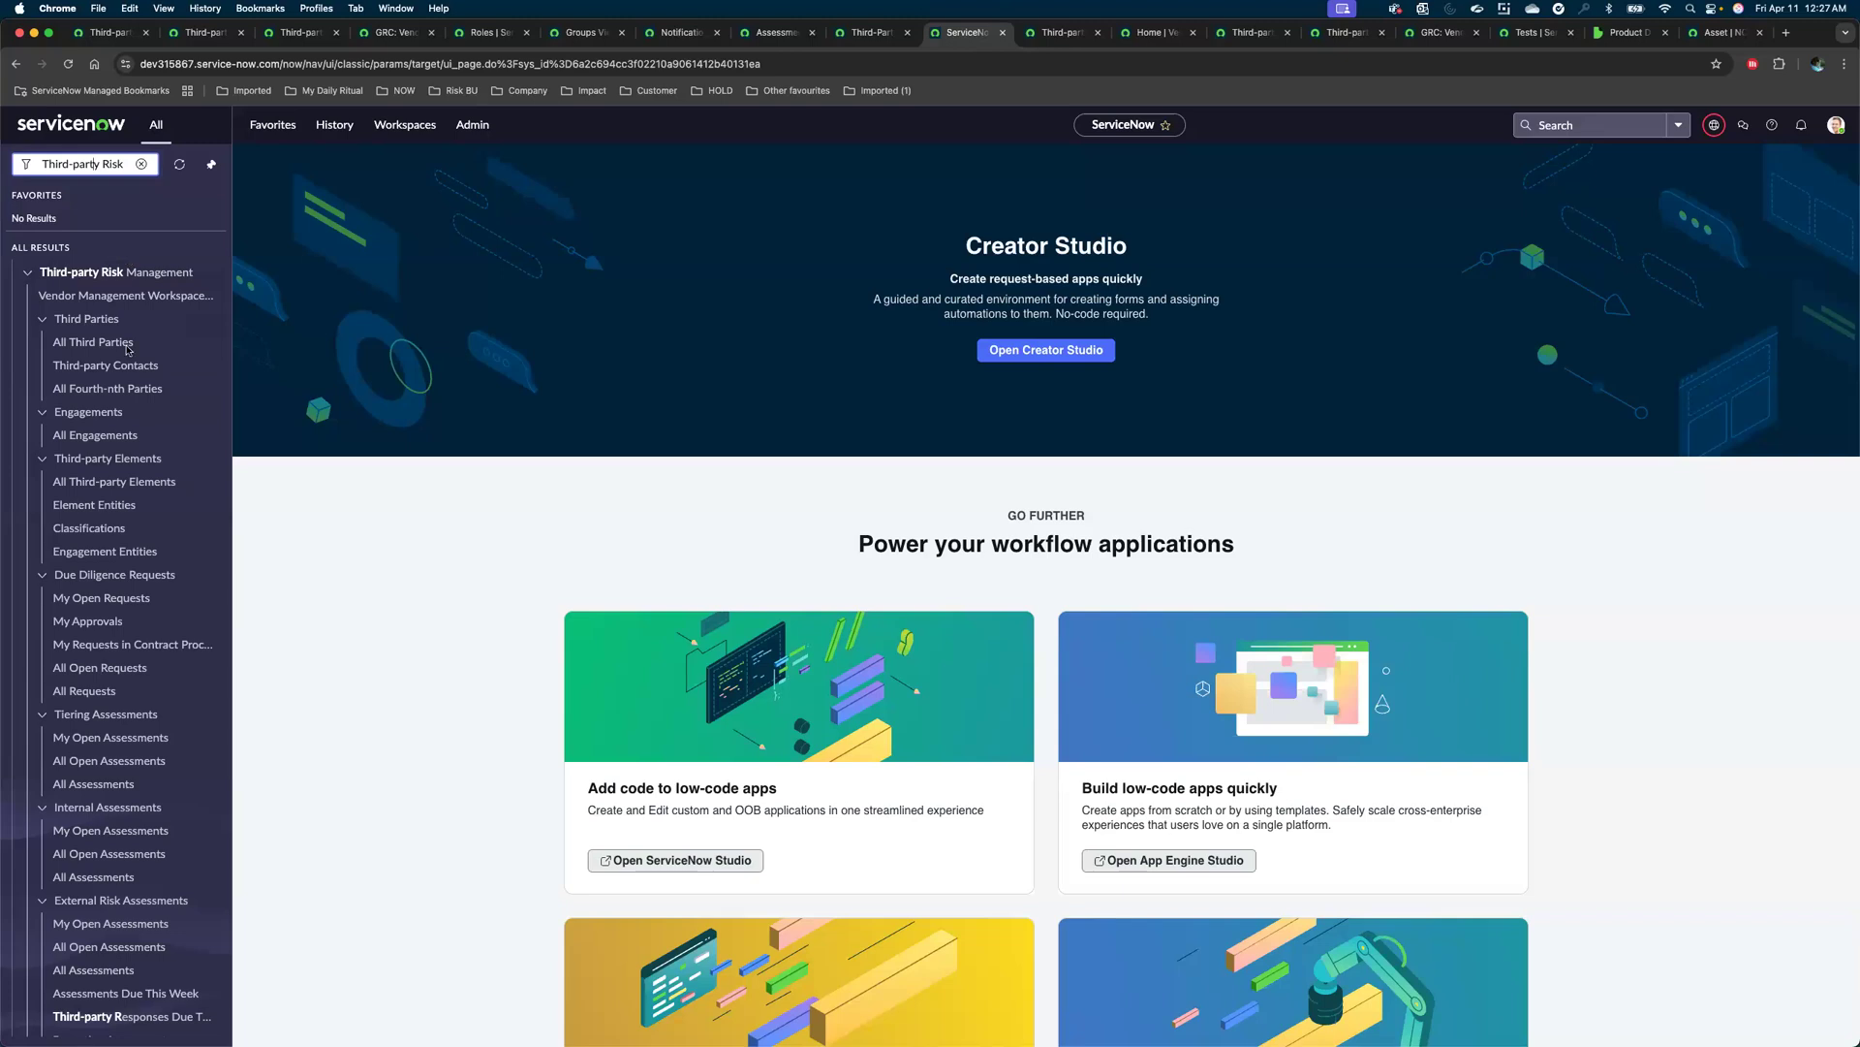
# Examine the full set of Third-party Risk Management modules in the navigator, from Third Parties through Administration.
pyautogui.scroll(-2, 127, 354)
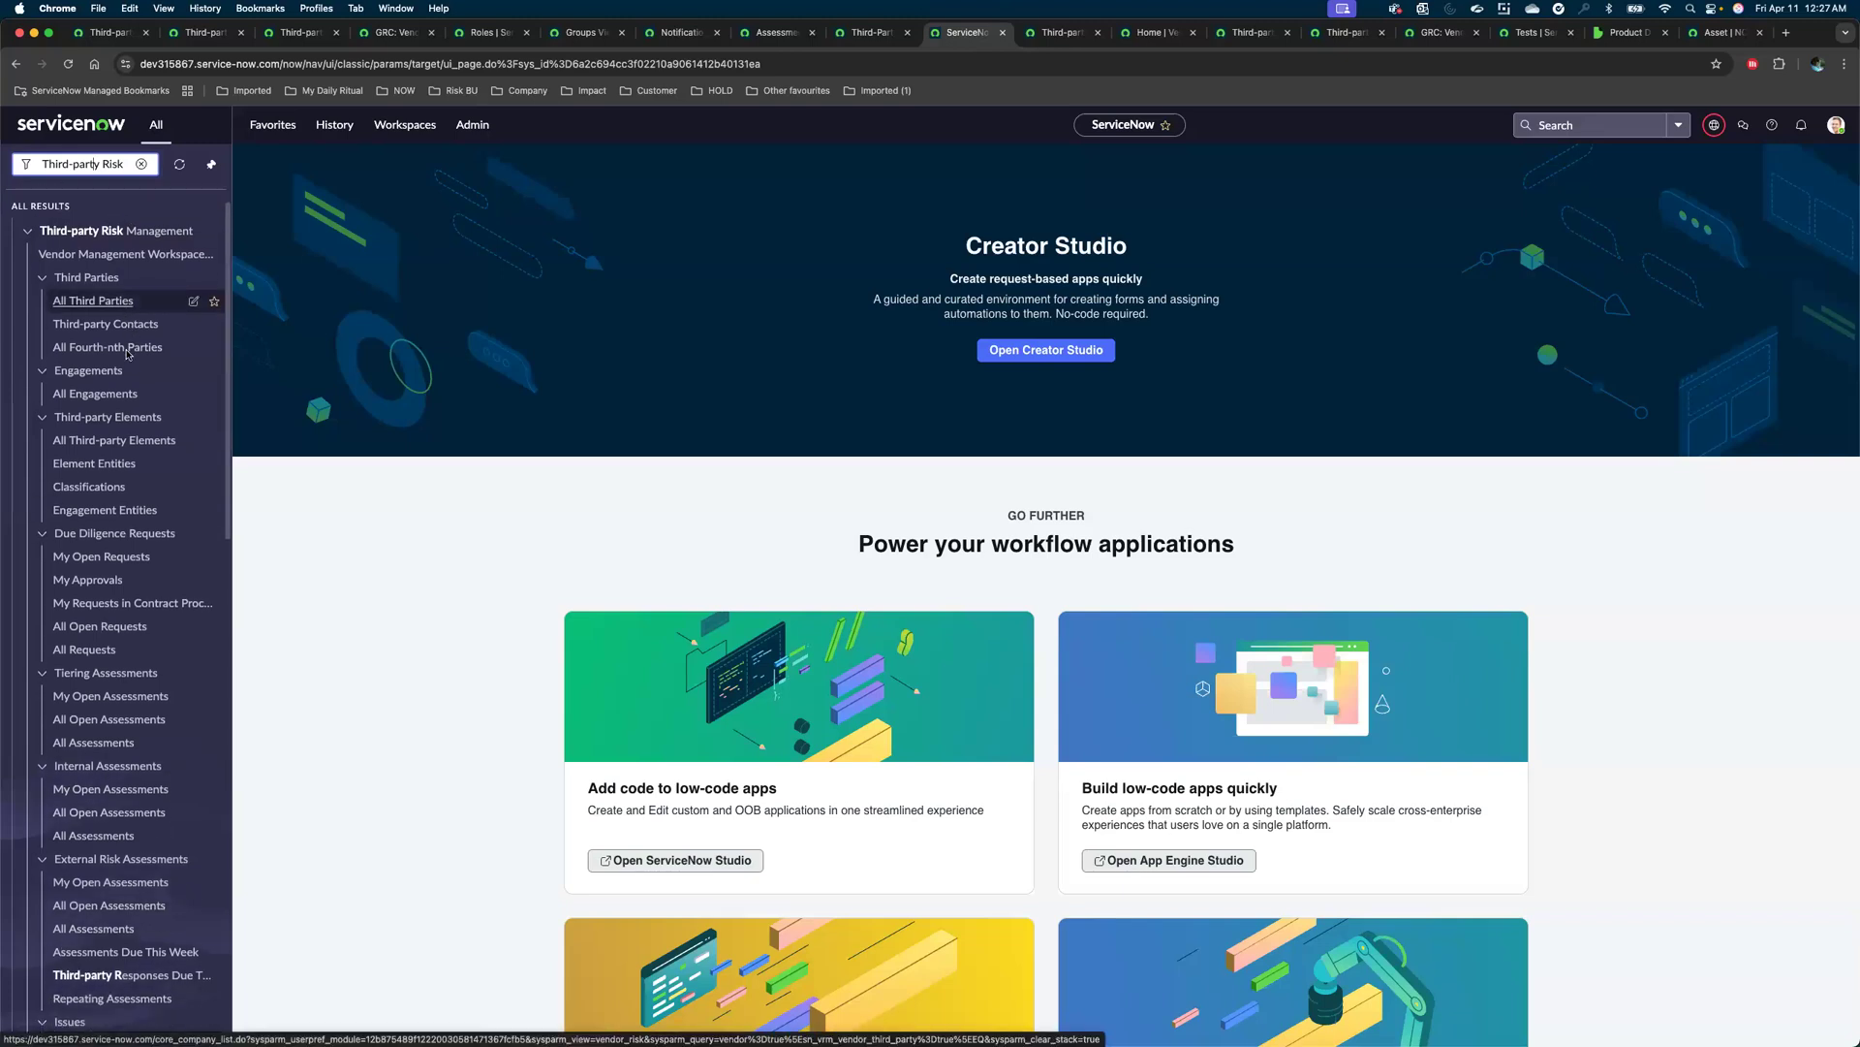
pyautogui.scroll(-1, 127, 355)
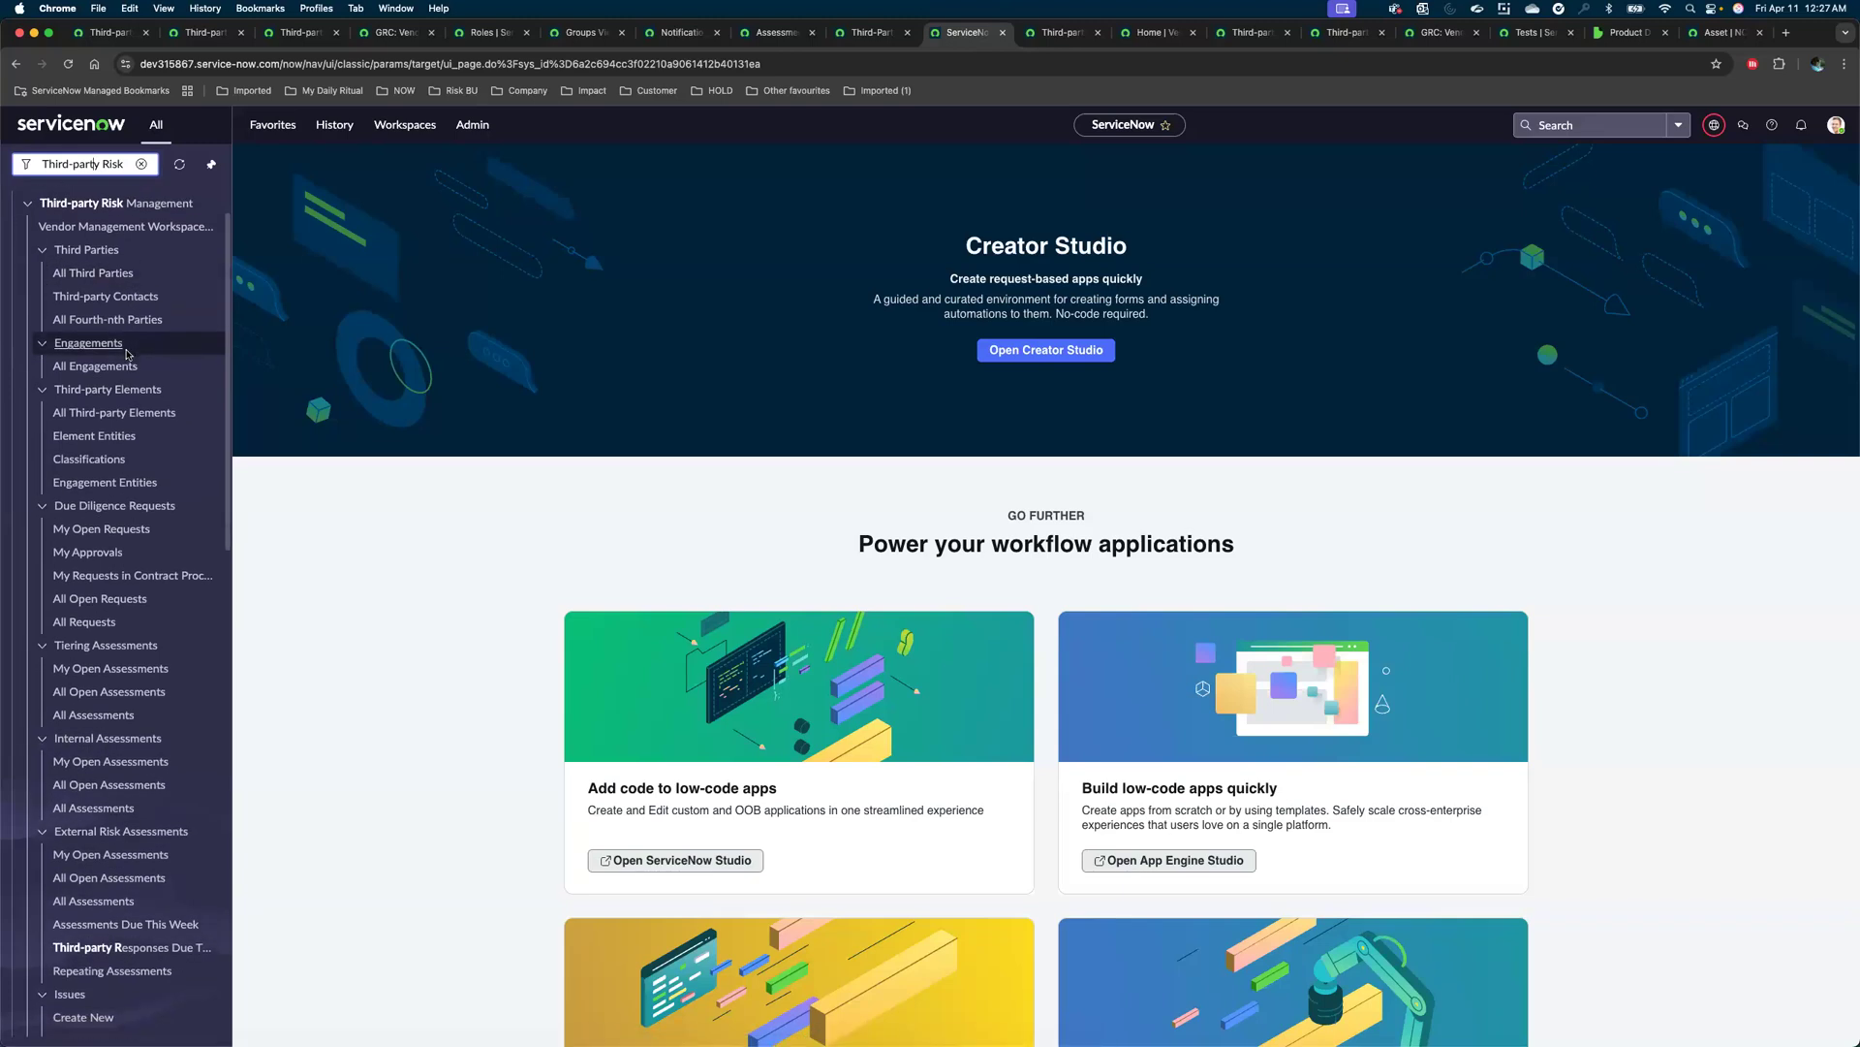
pyautogui.scroll(-2, 127, 355)
pyautogui.scroll(4, 127, 355)
pyautogui.scroll(-4, 127, 354)
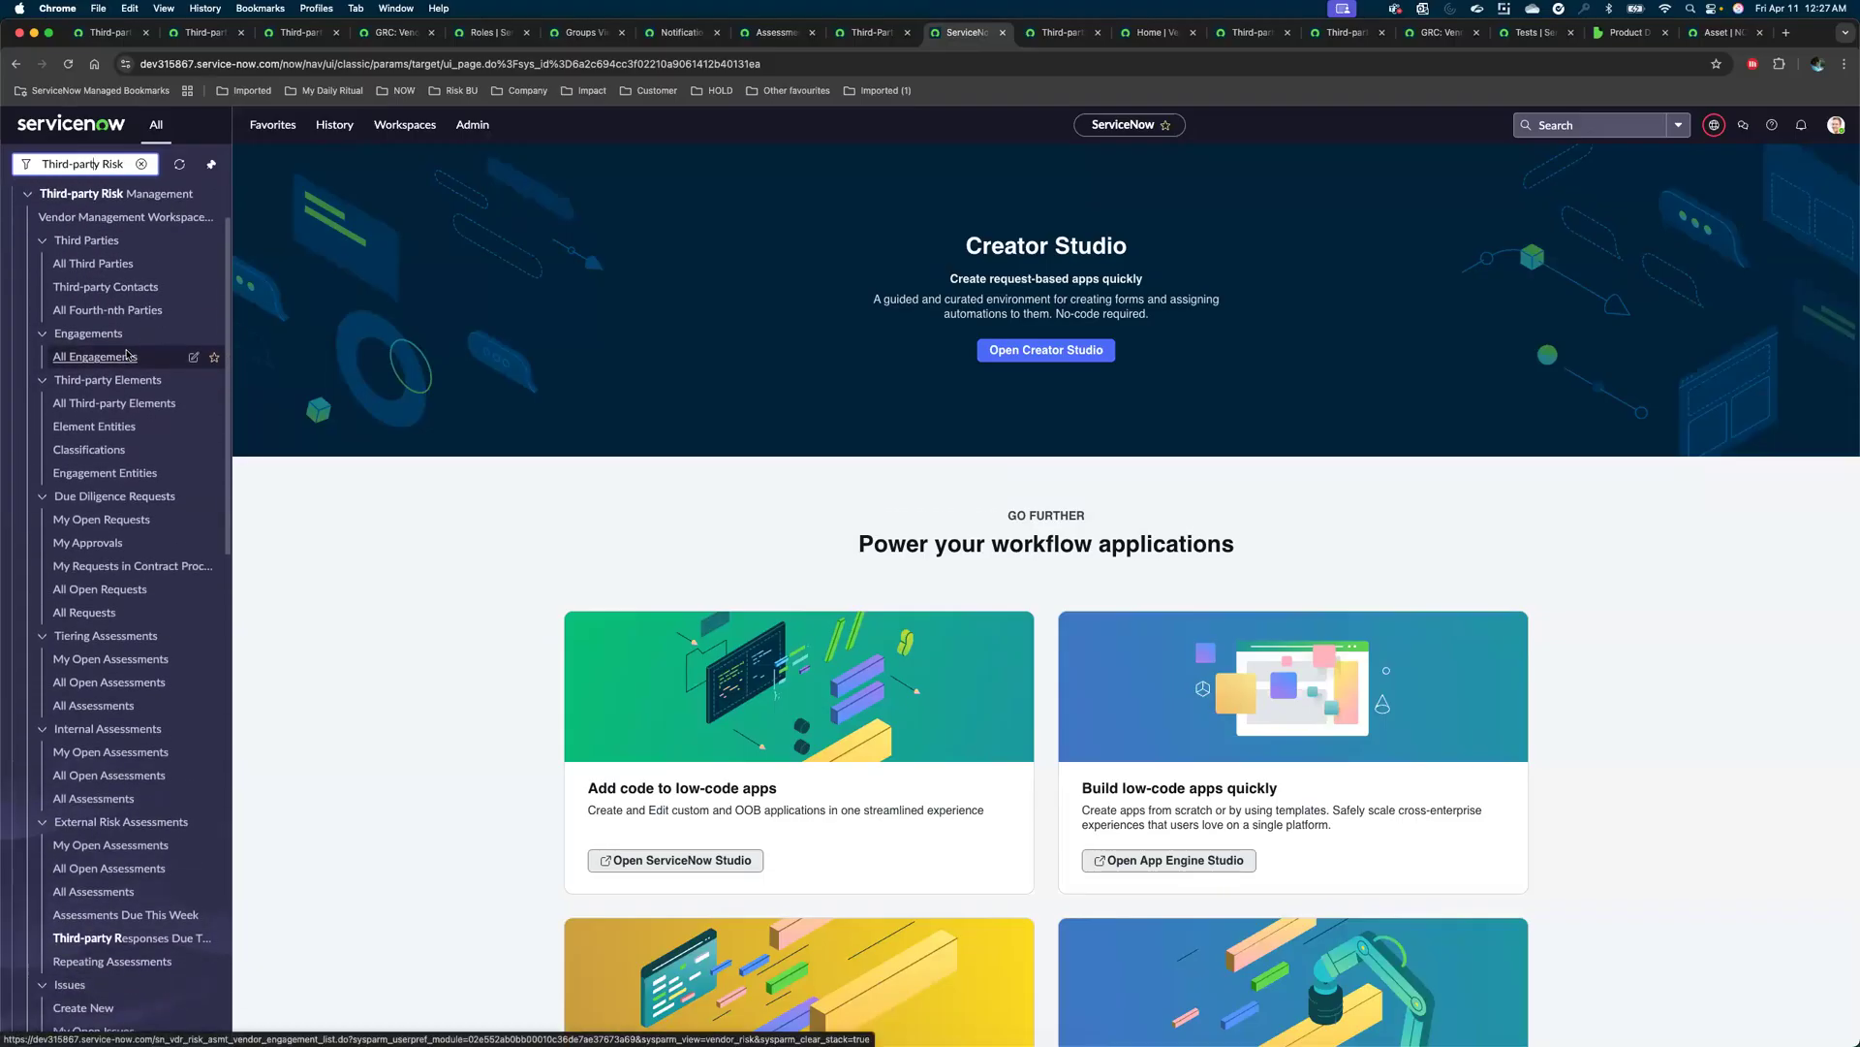
pyautogui.scroll(-4, 127, 354)
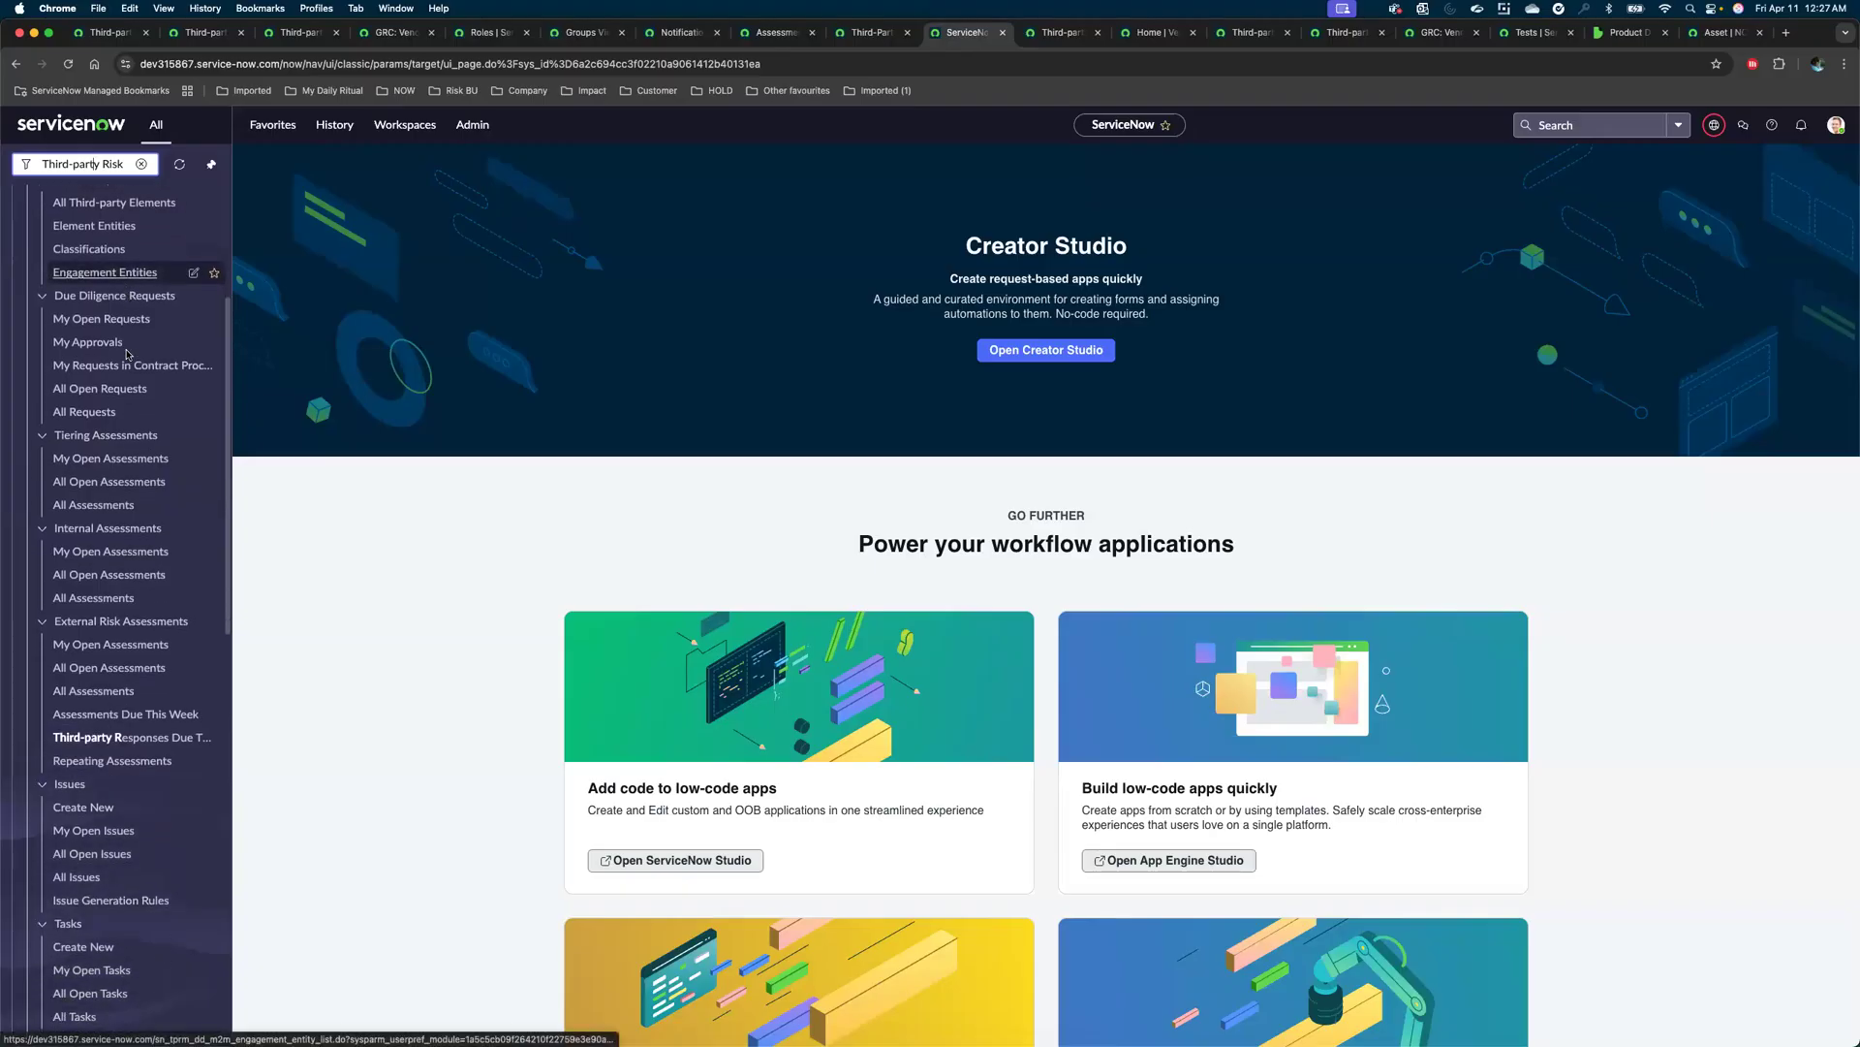
pyautogui.scroll(-11, 127, 355)
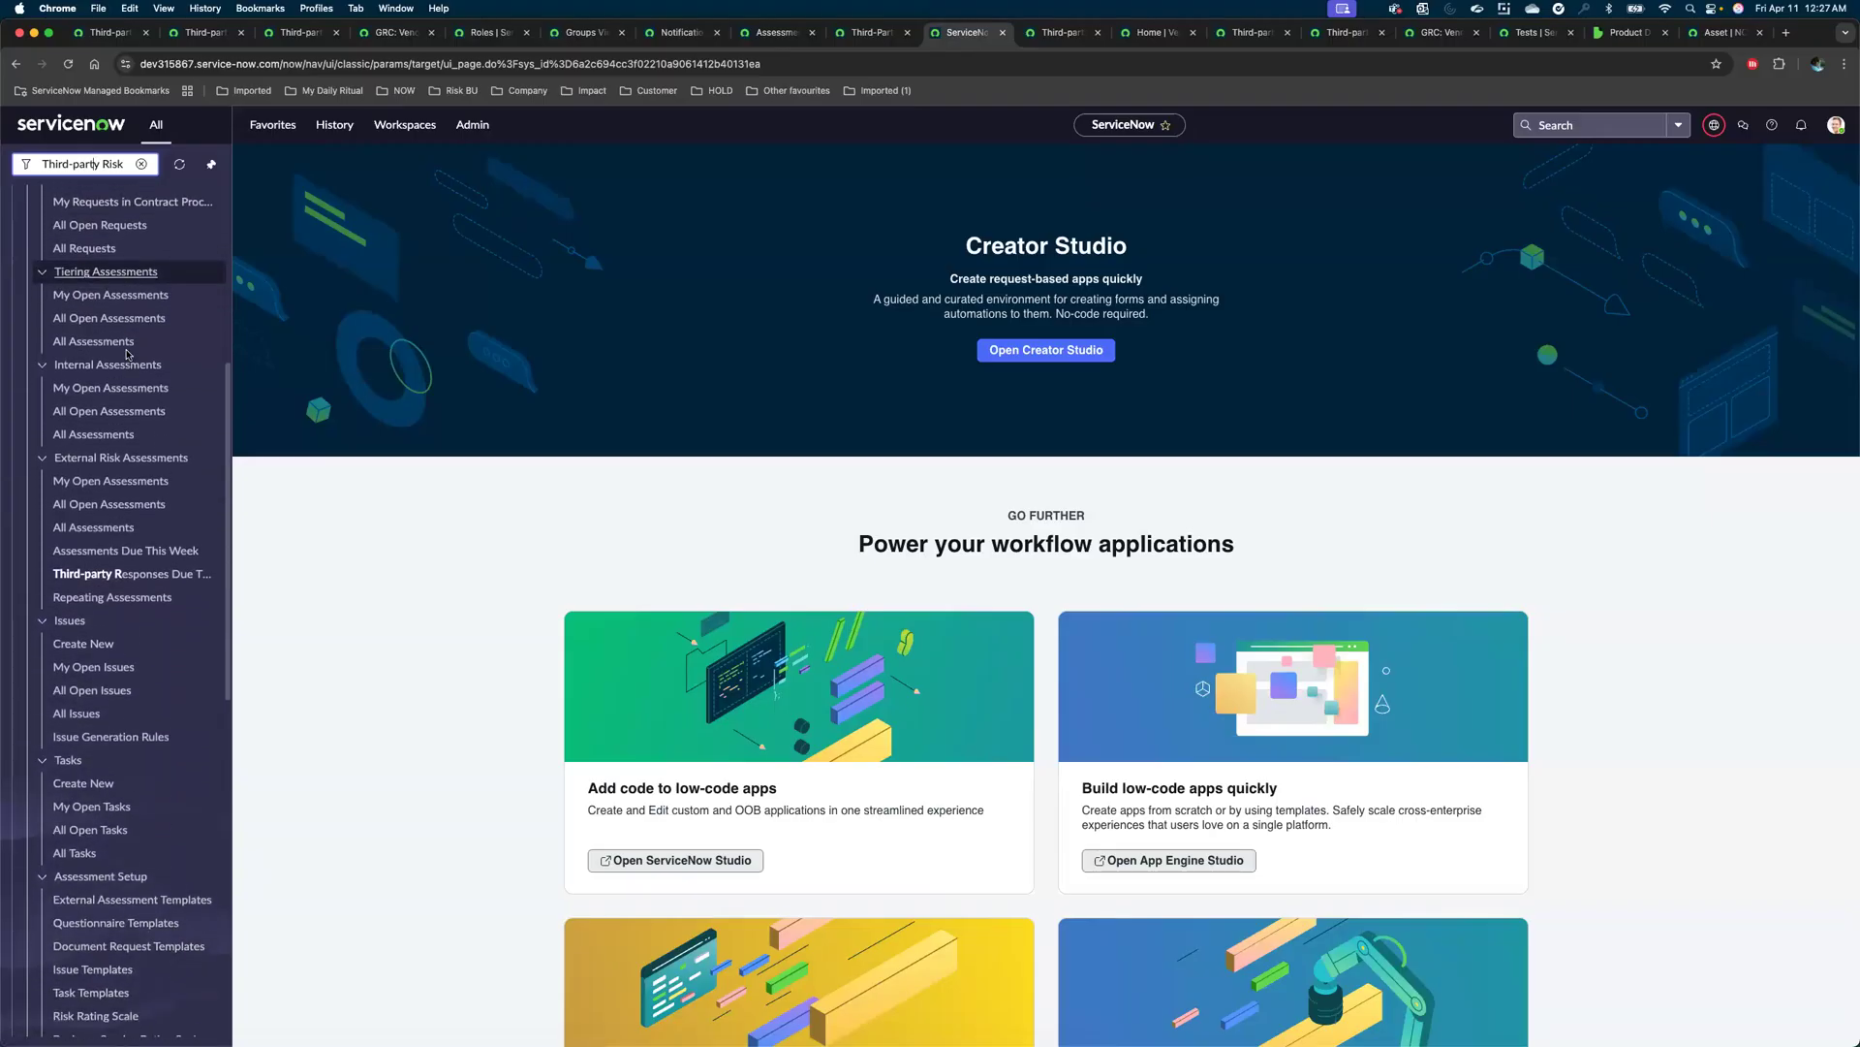
pyautogui.scroll(-11, 127, 354)
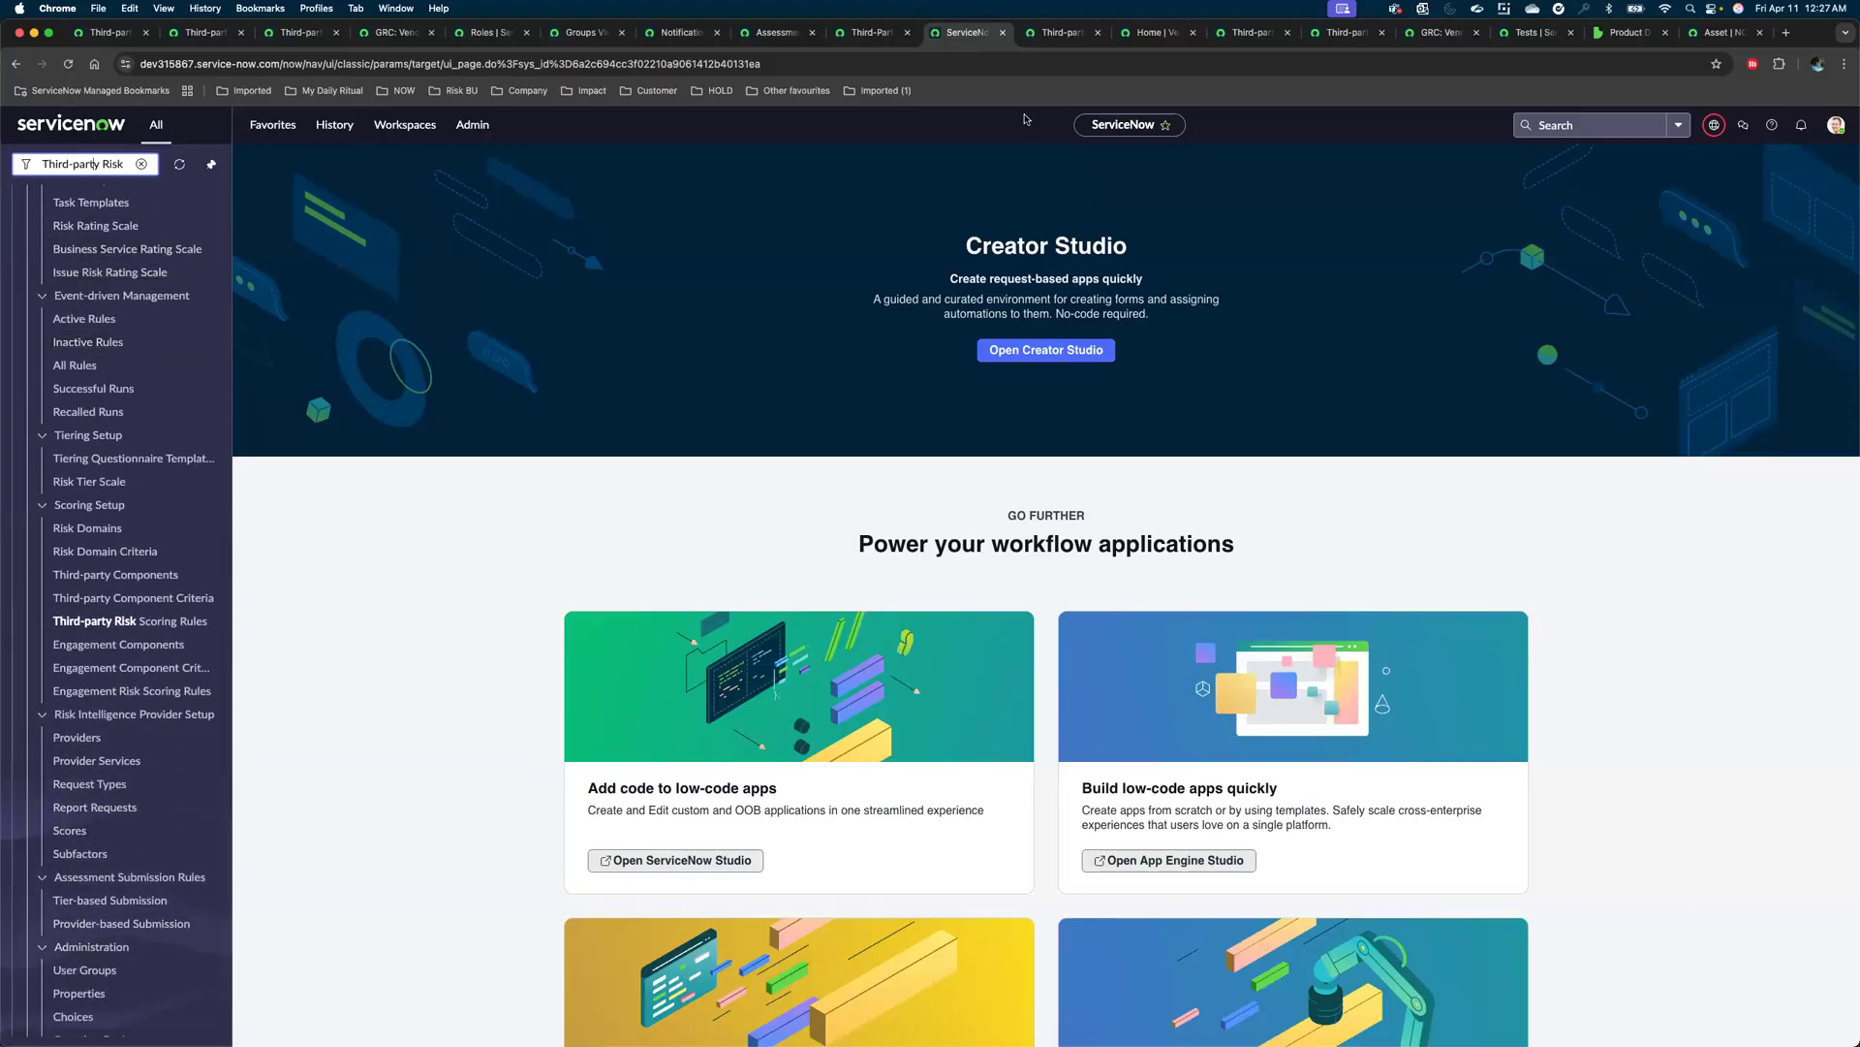
# Examine the Third-party Risk Management application menu record and its modules with their roles, through the last page of the list.
pyautogui.click(1062, 32)
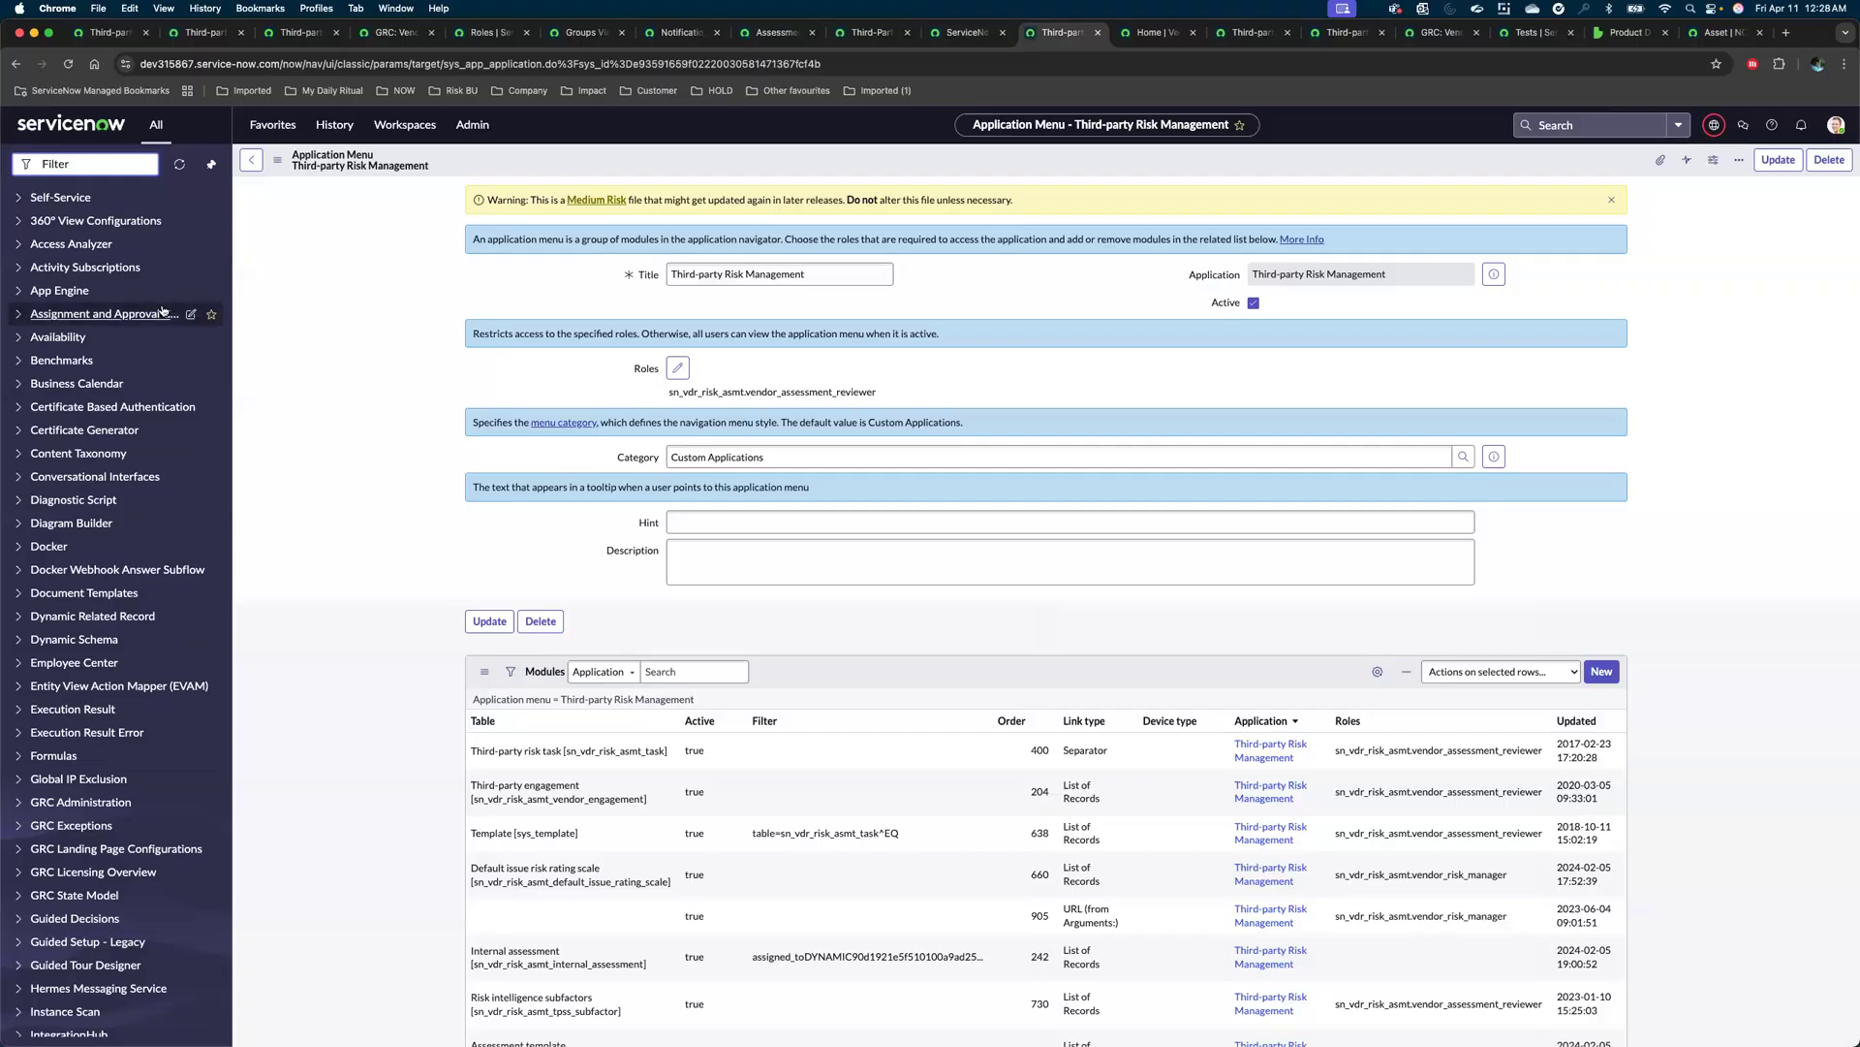
pyautogui.scroll(-5, 608, 364)
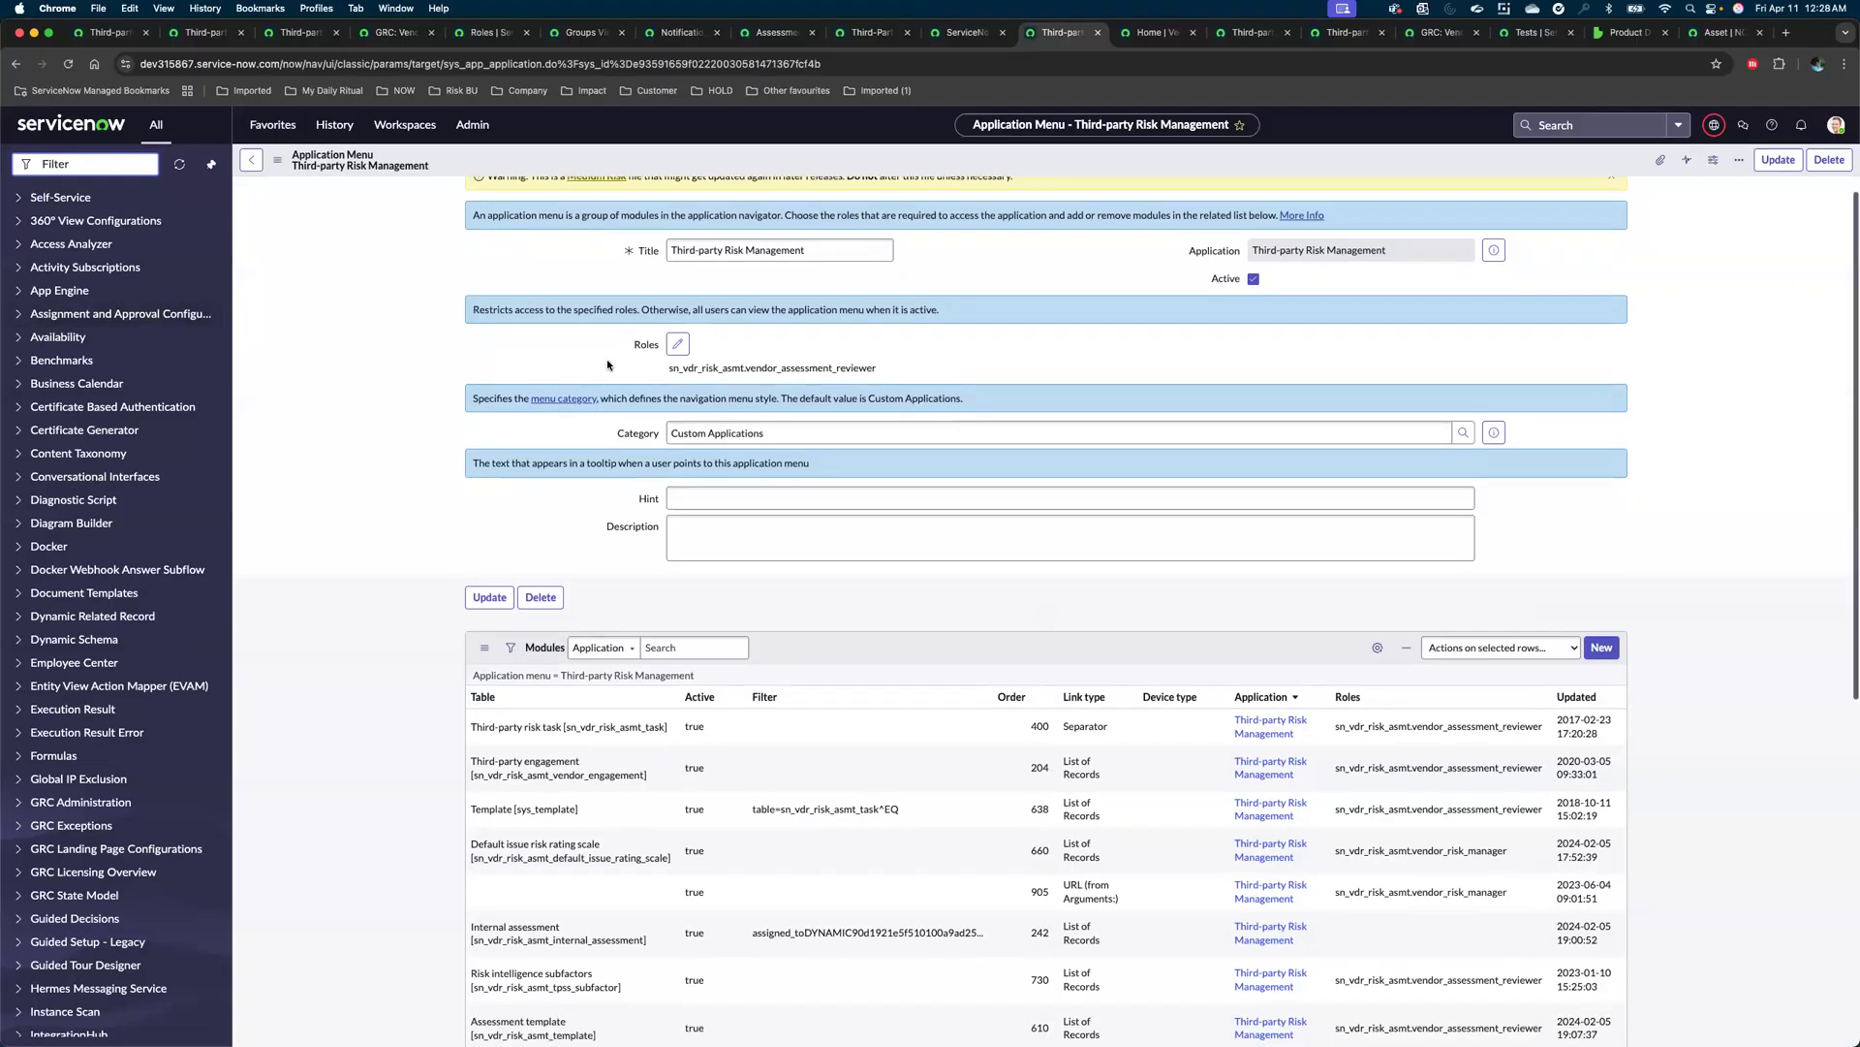
pyautogui.scroll(-2, 607, 362)
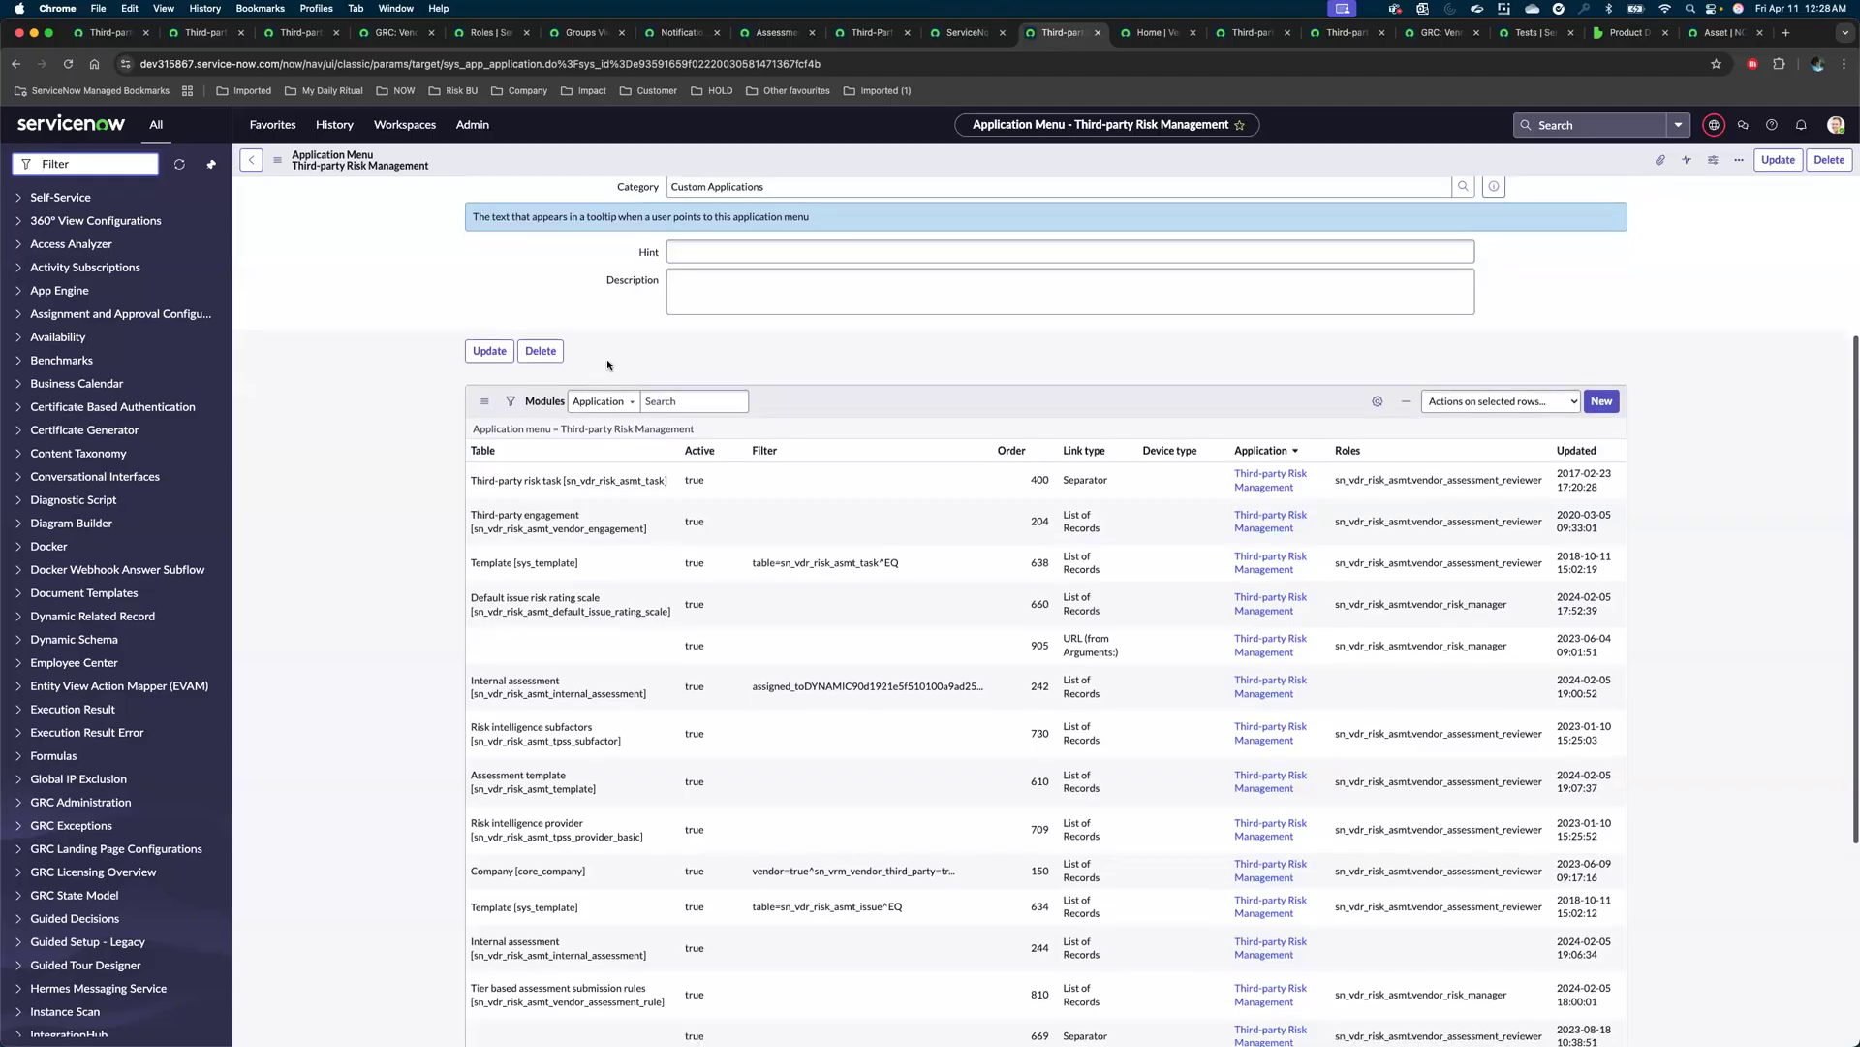
pyautogui.scroll(-2, 773, 407)
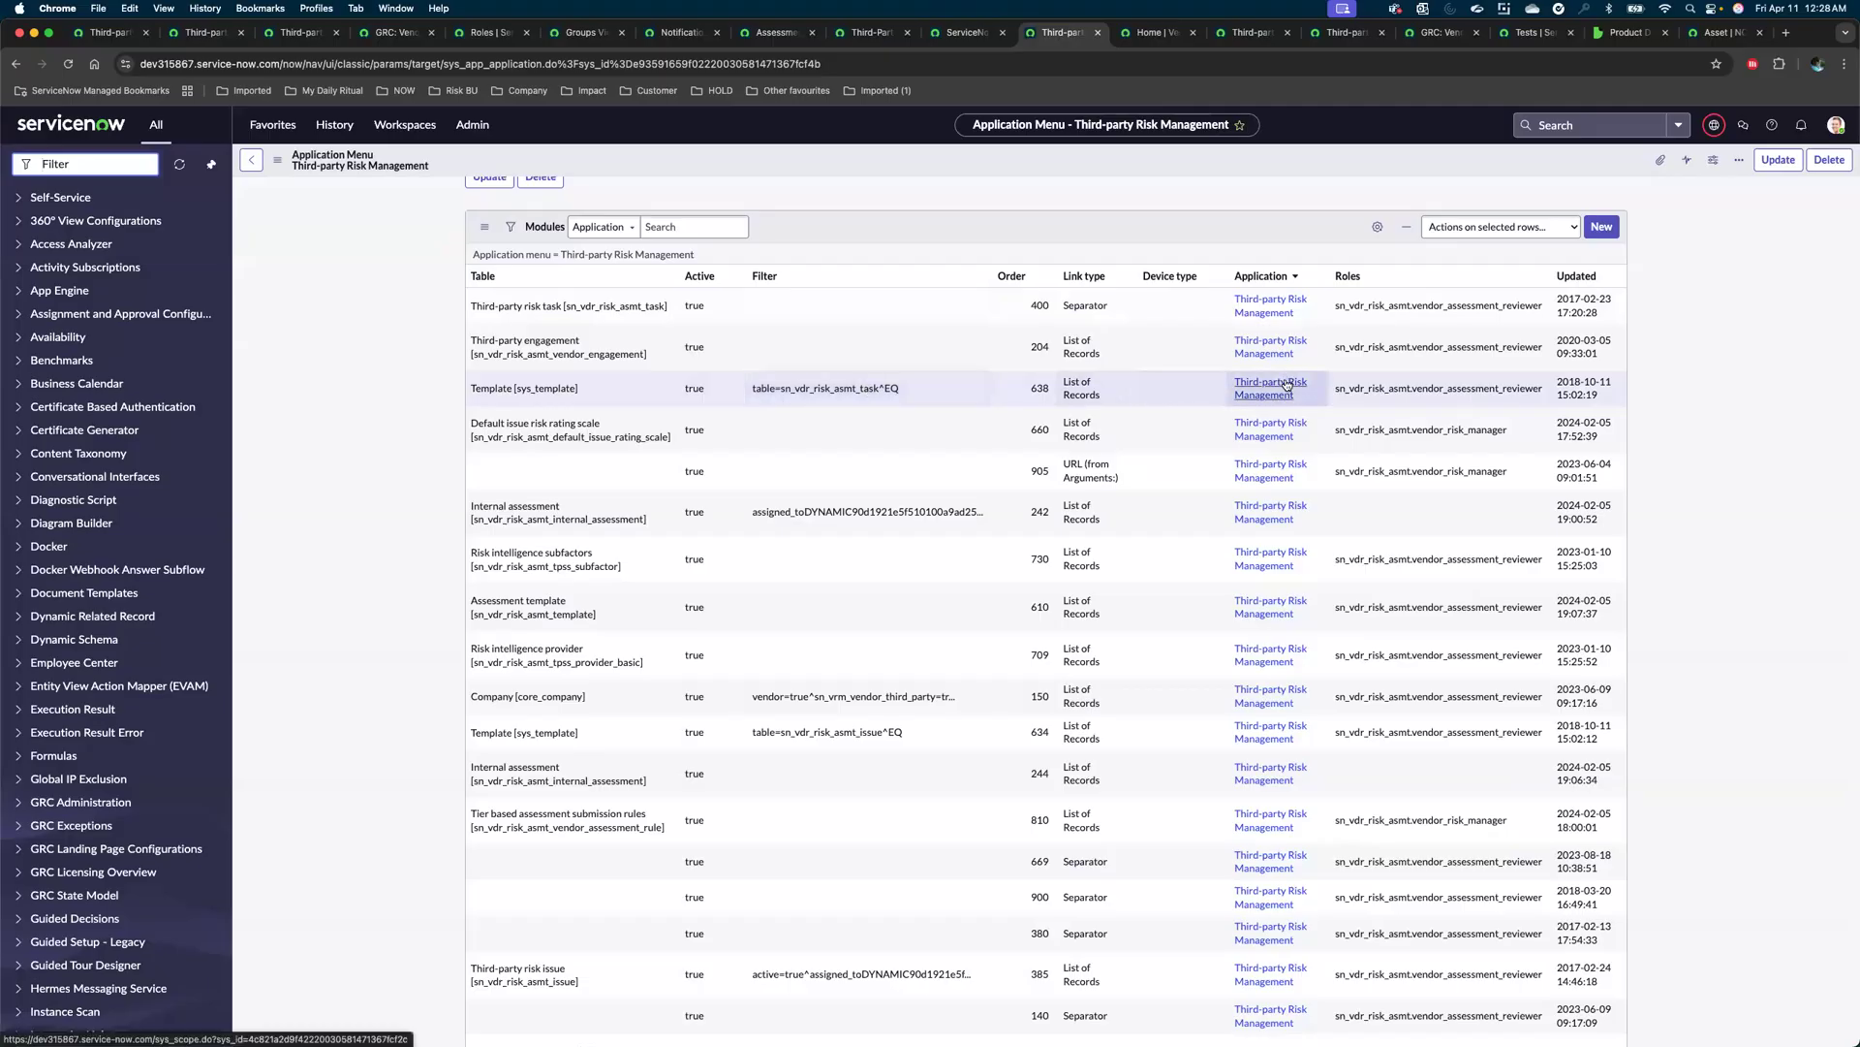
pyautogui.scroll(-2, 1287, 385)
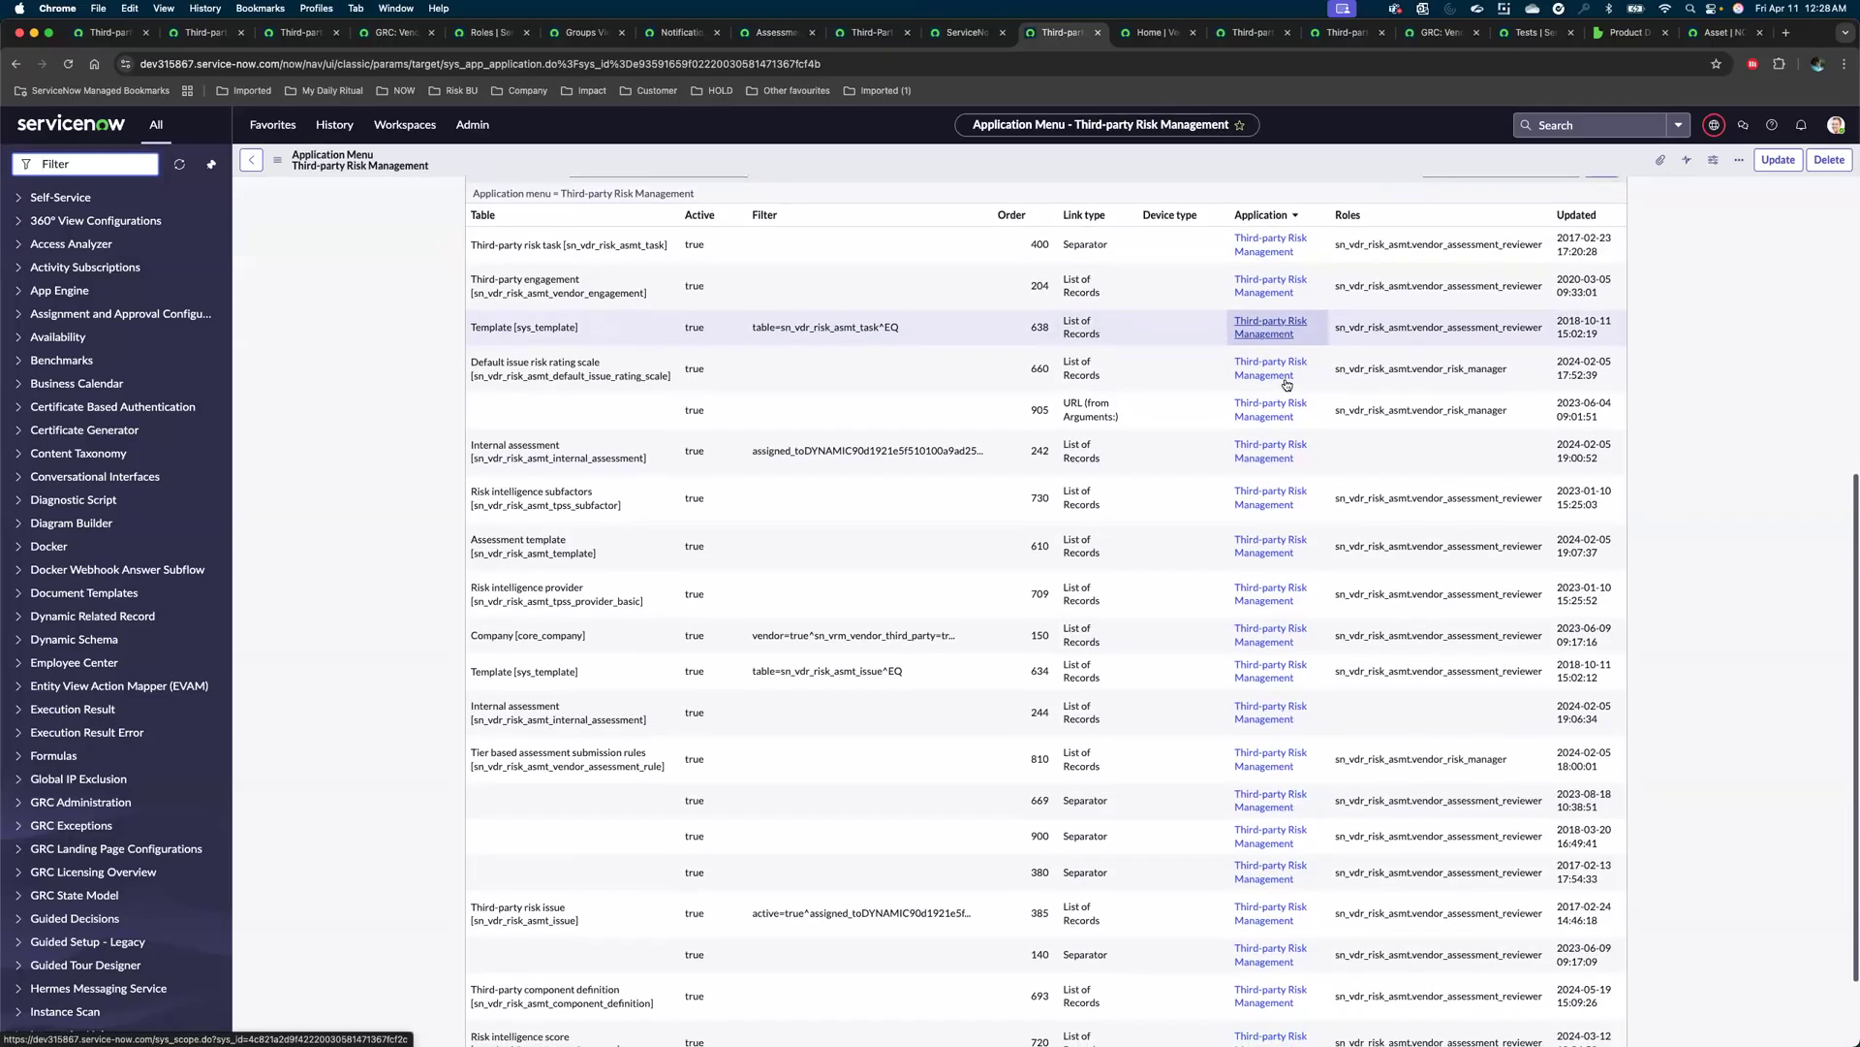
pyautogui.scroll(-1, 1286, 384)
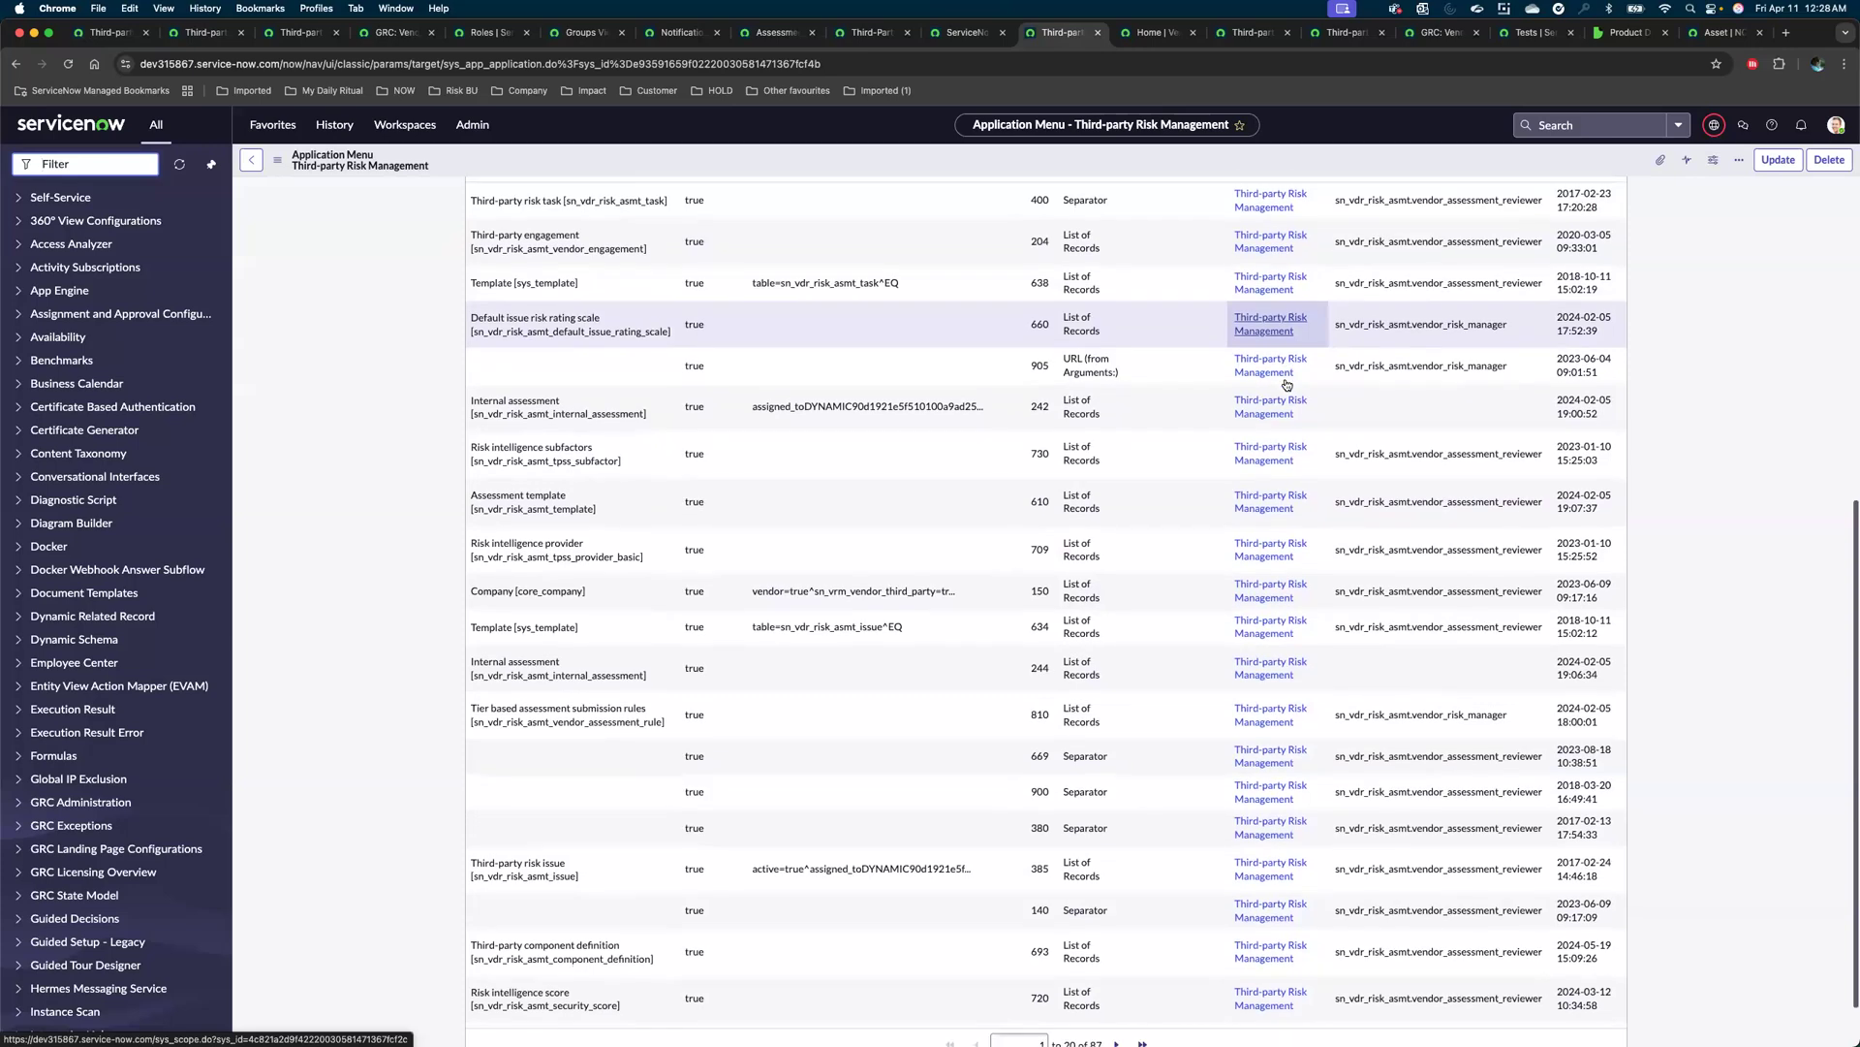
pyautogui.scroll(-2, 1287, 384)
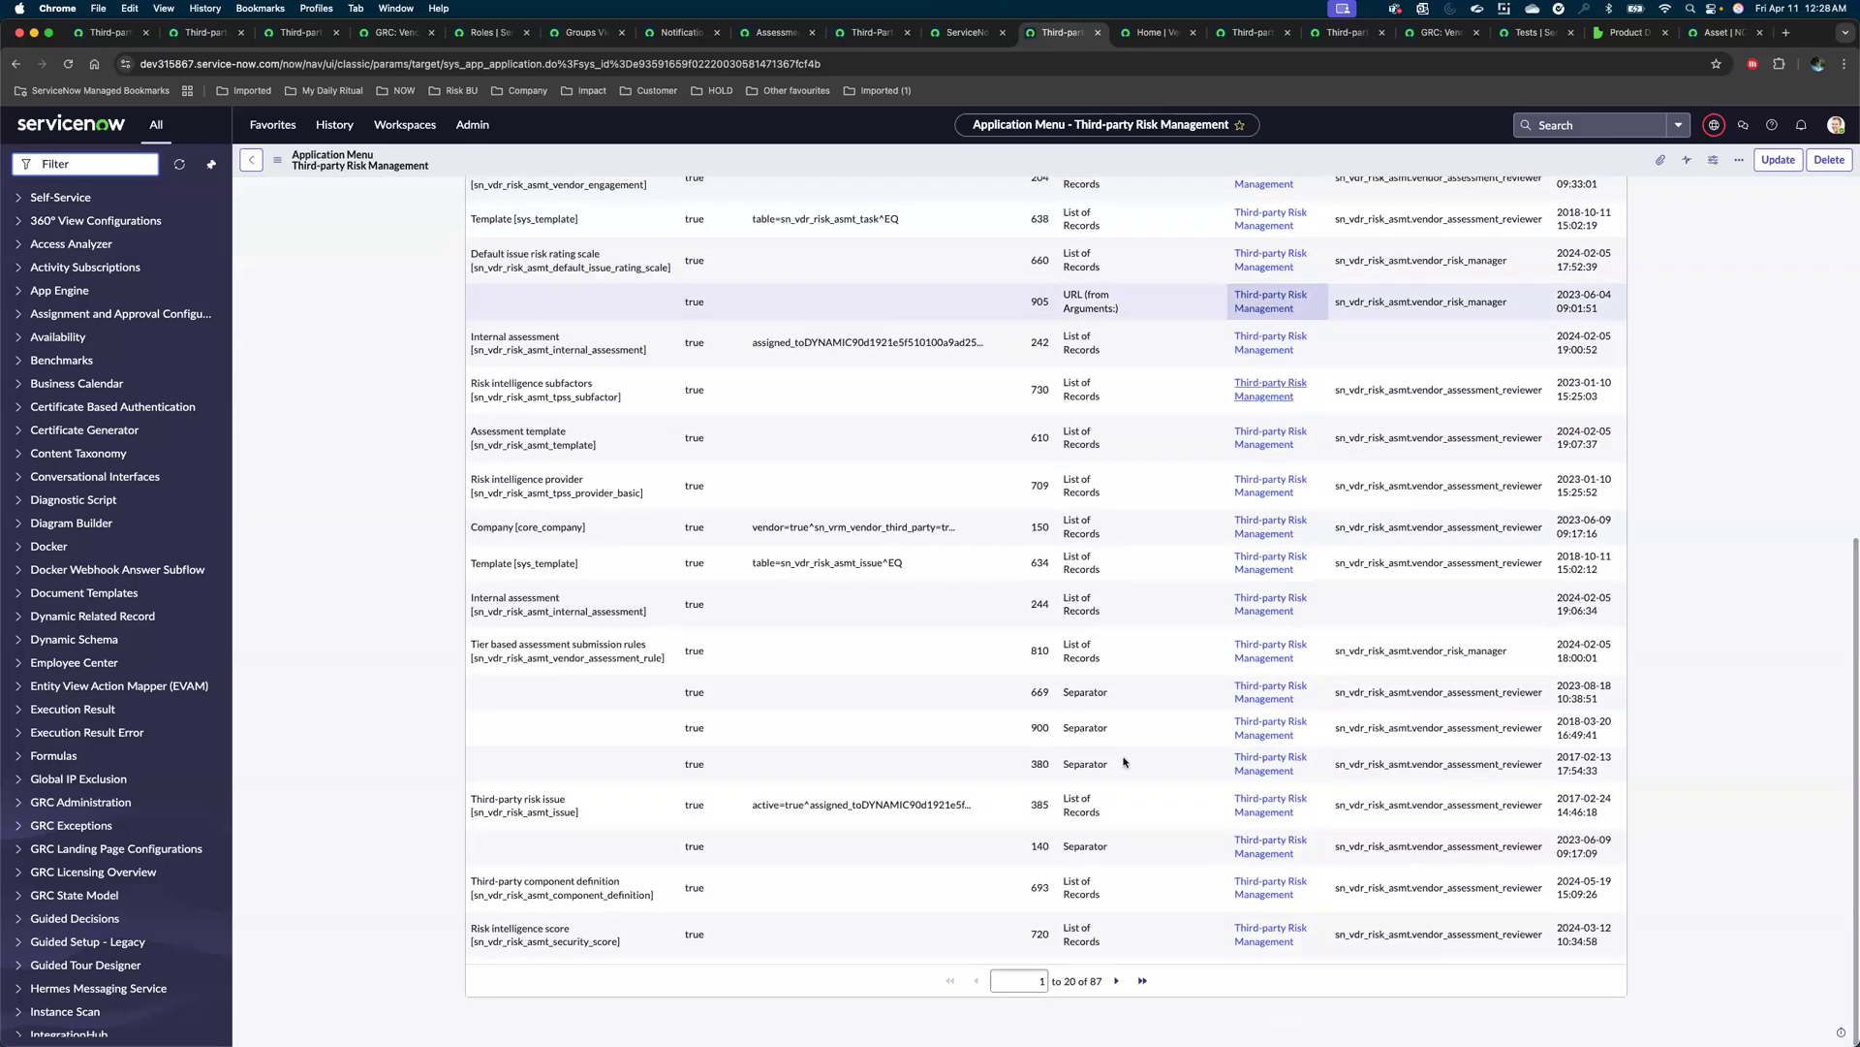
pyautogui.click(1139, 981)
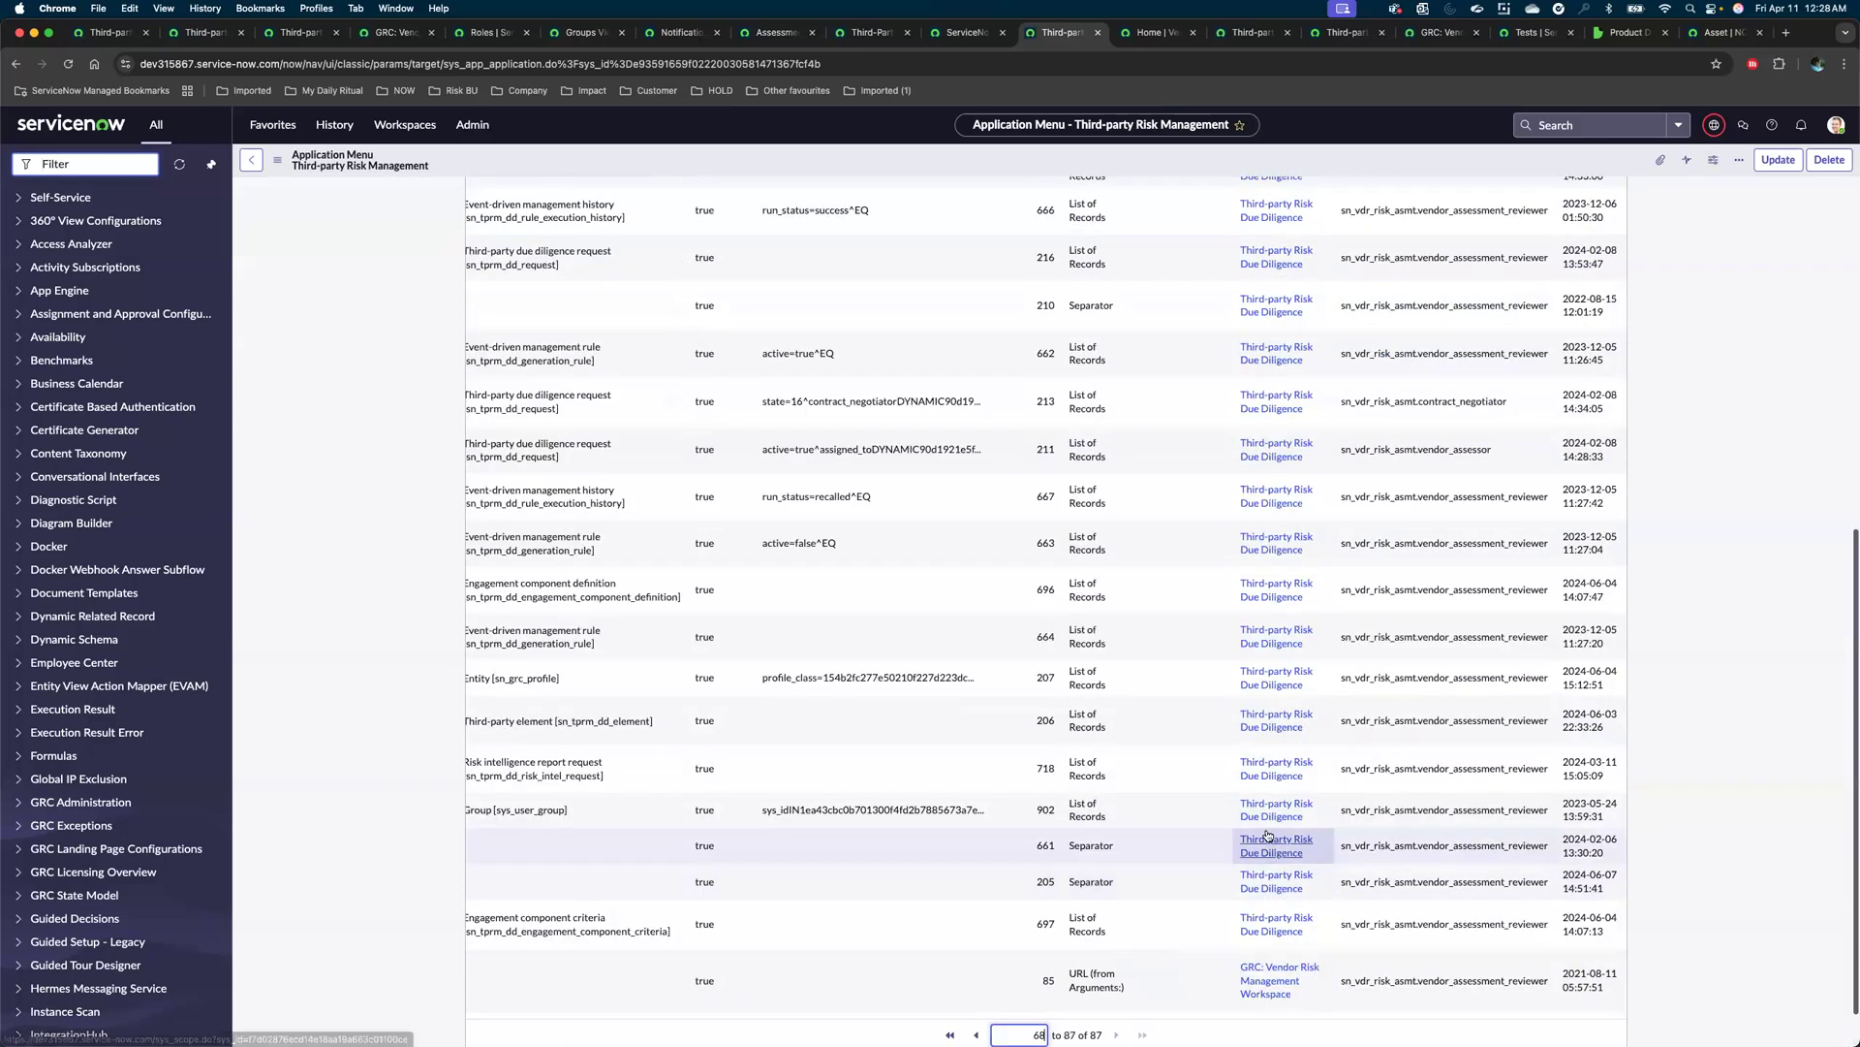
pyautogui.scroll(10, 1265, 819)
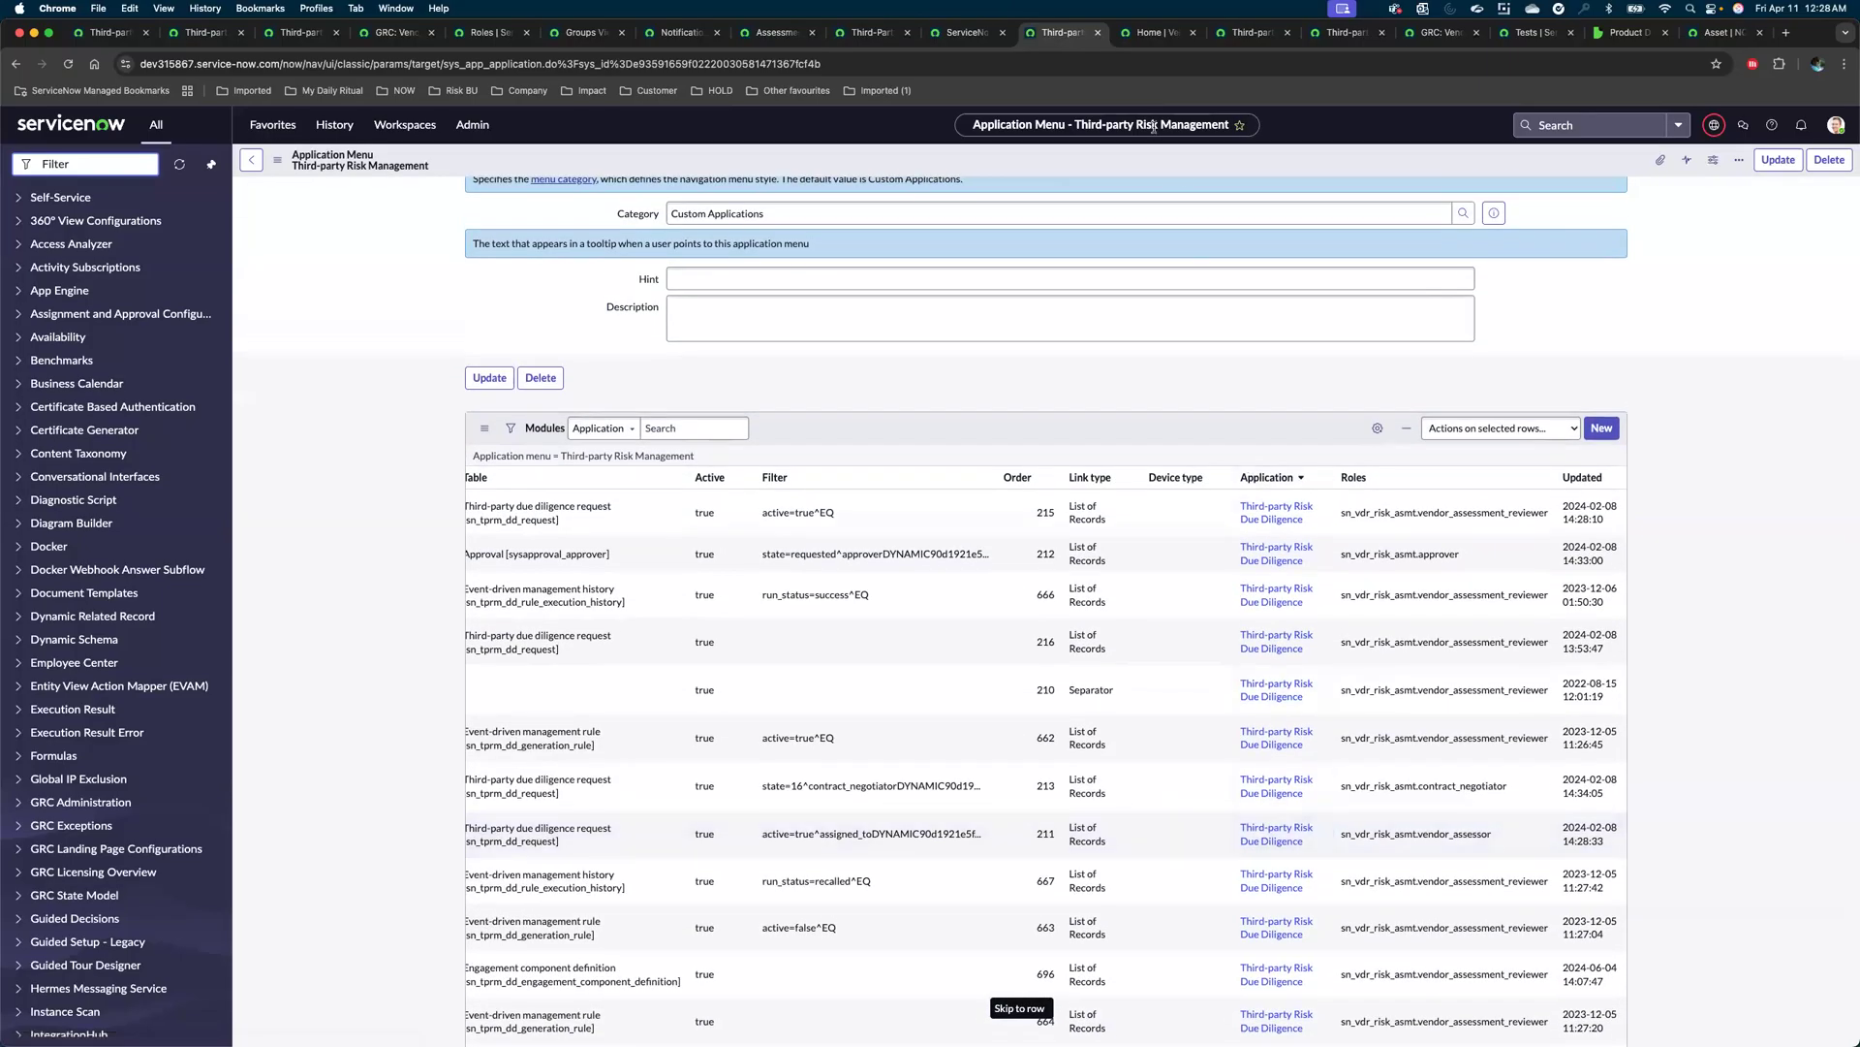
# View the Vendor Management Workspace home page and check where it is listed among the available workspaces.
pyautogui.click(1149, 37)
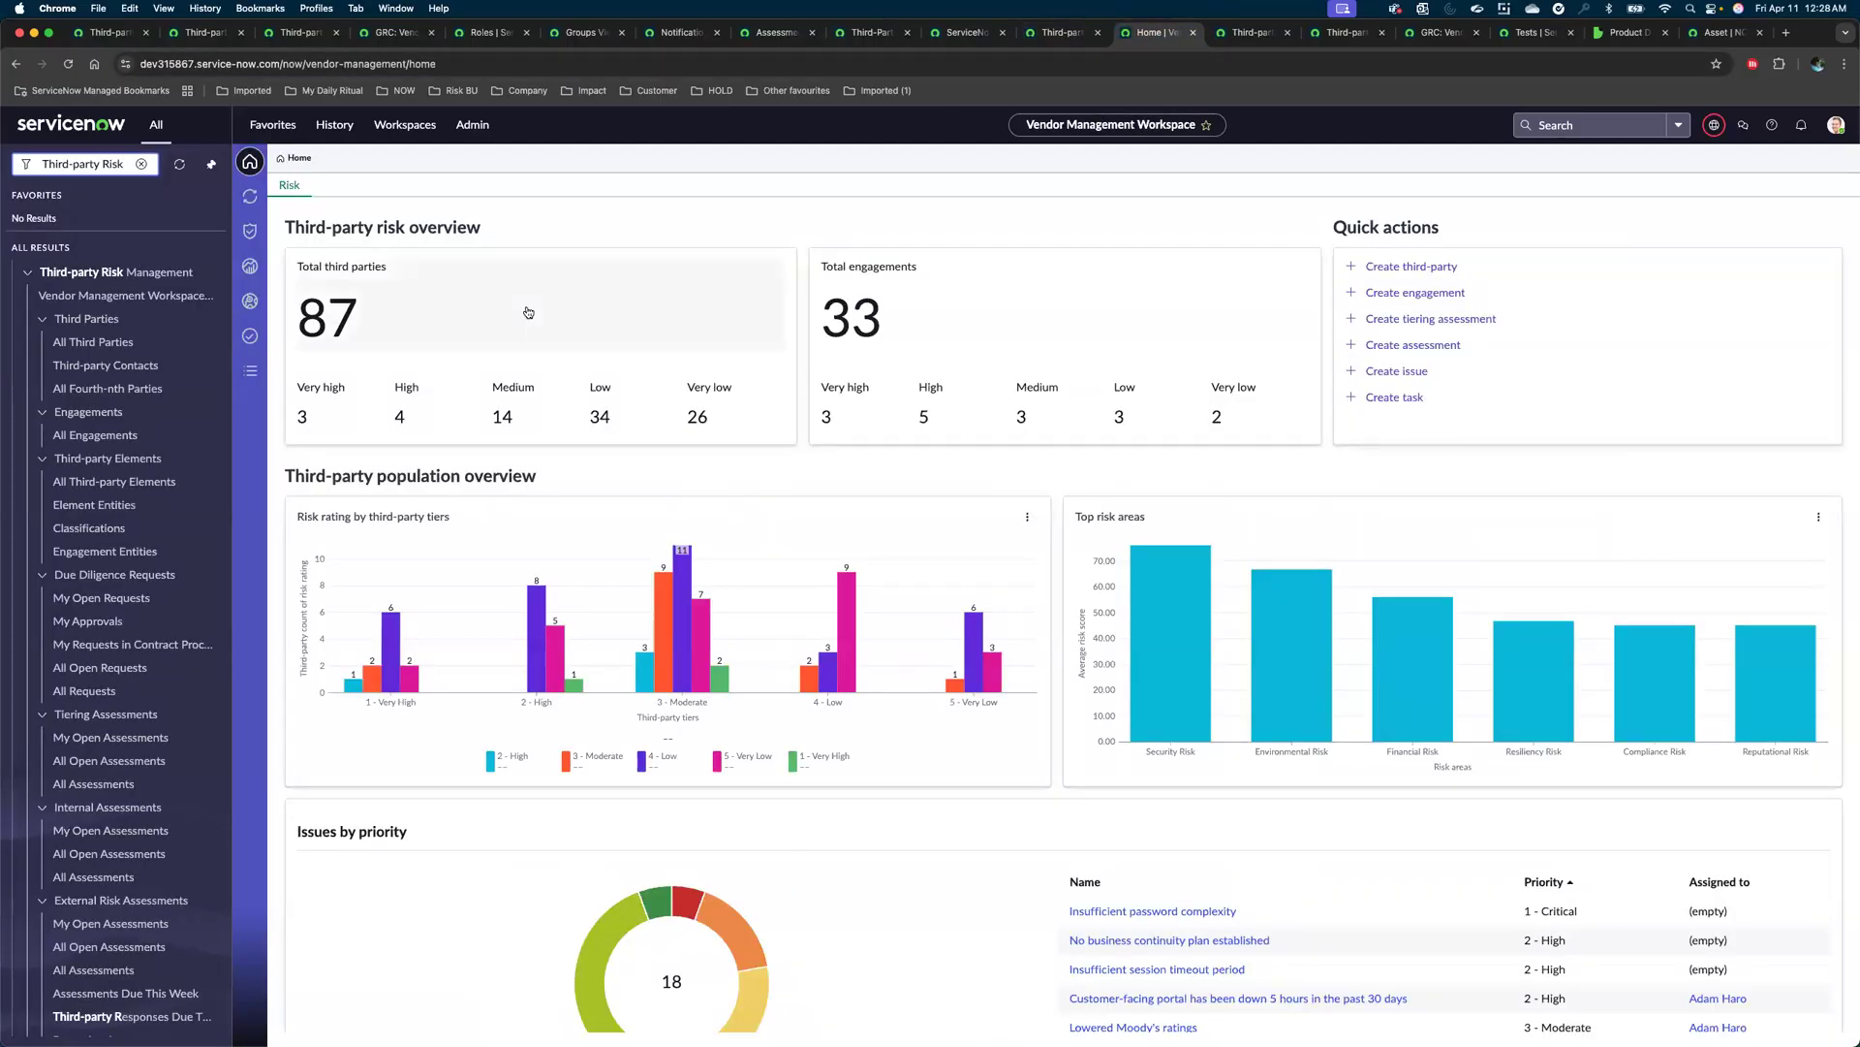
pyautogui.click(419, 127)
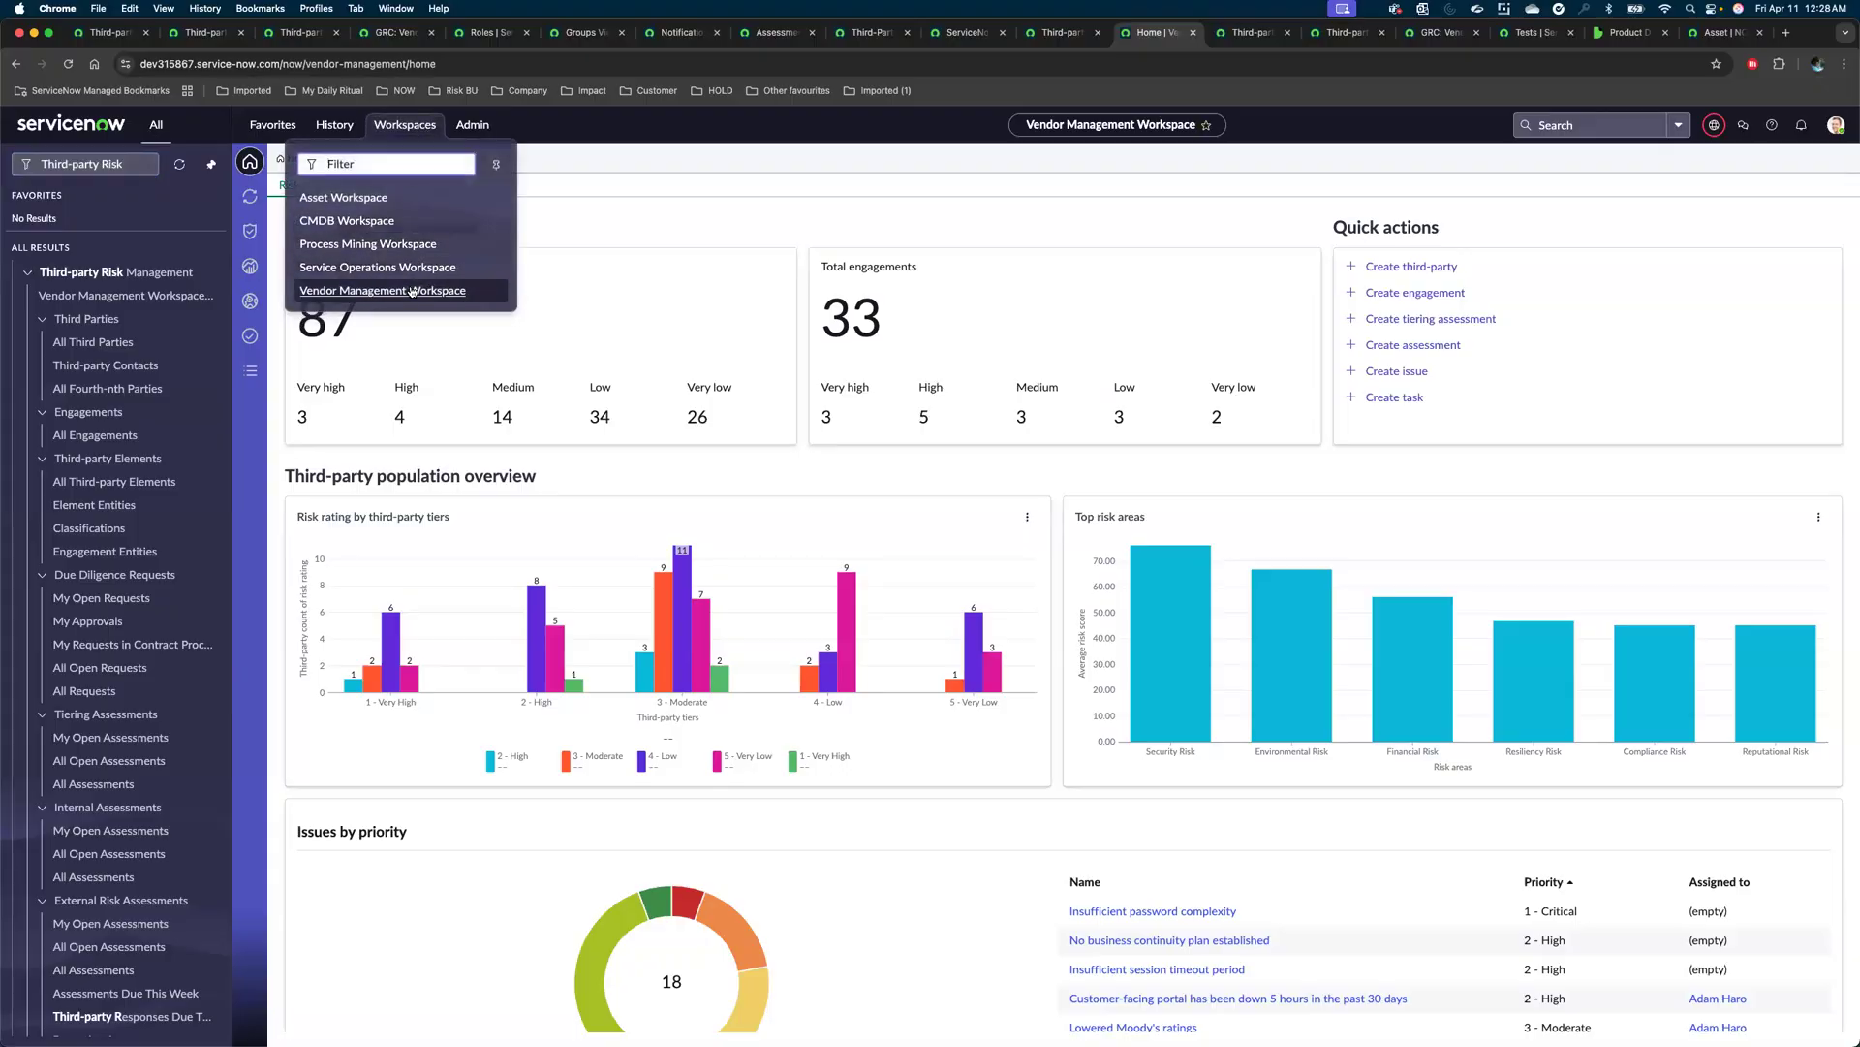
pyautogui.click(633, 187)
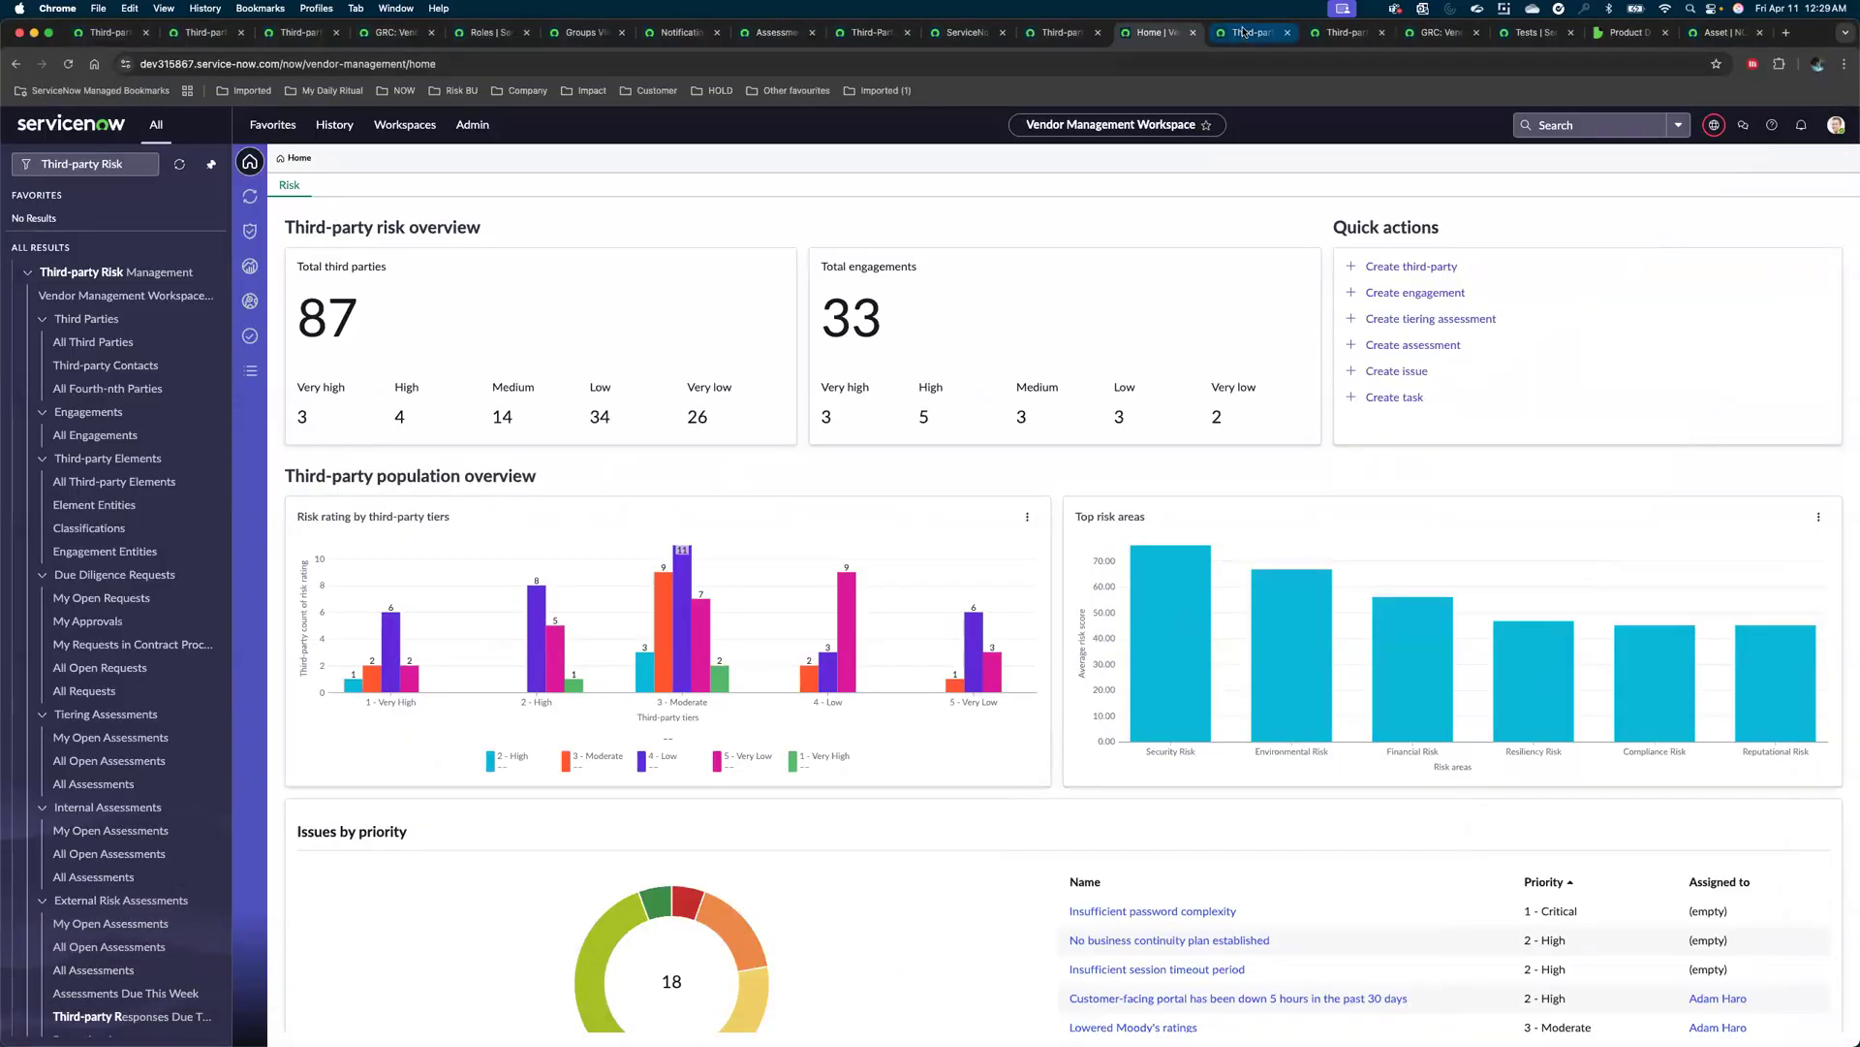
# Review the store application record and installation logs for Third-party Risk Management.
pyautogui.click(1244, 32)
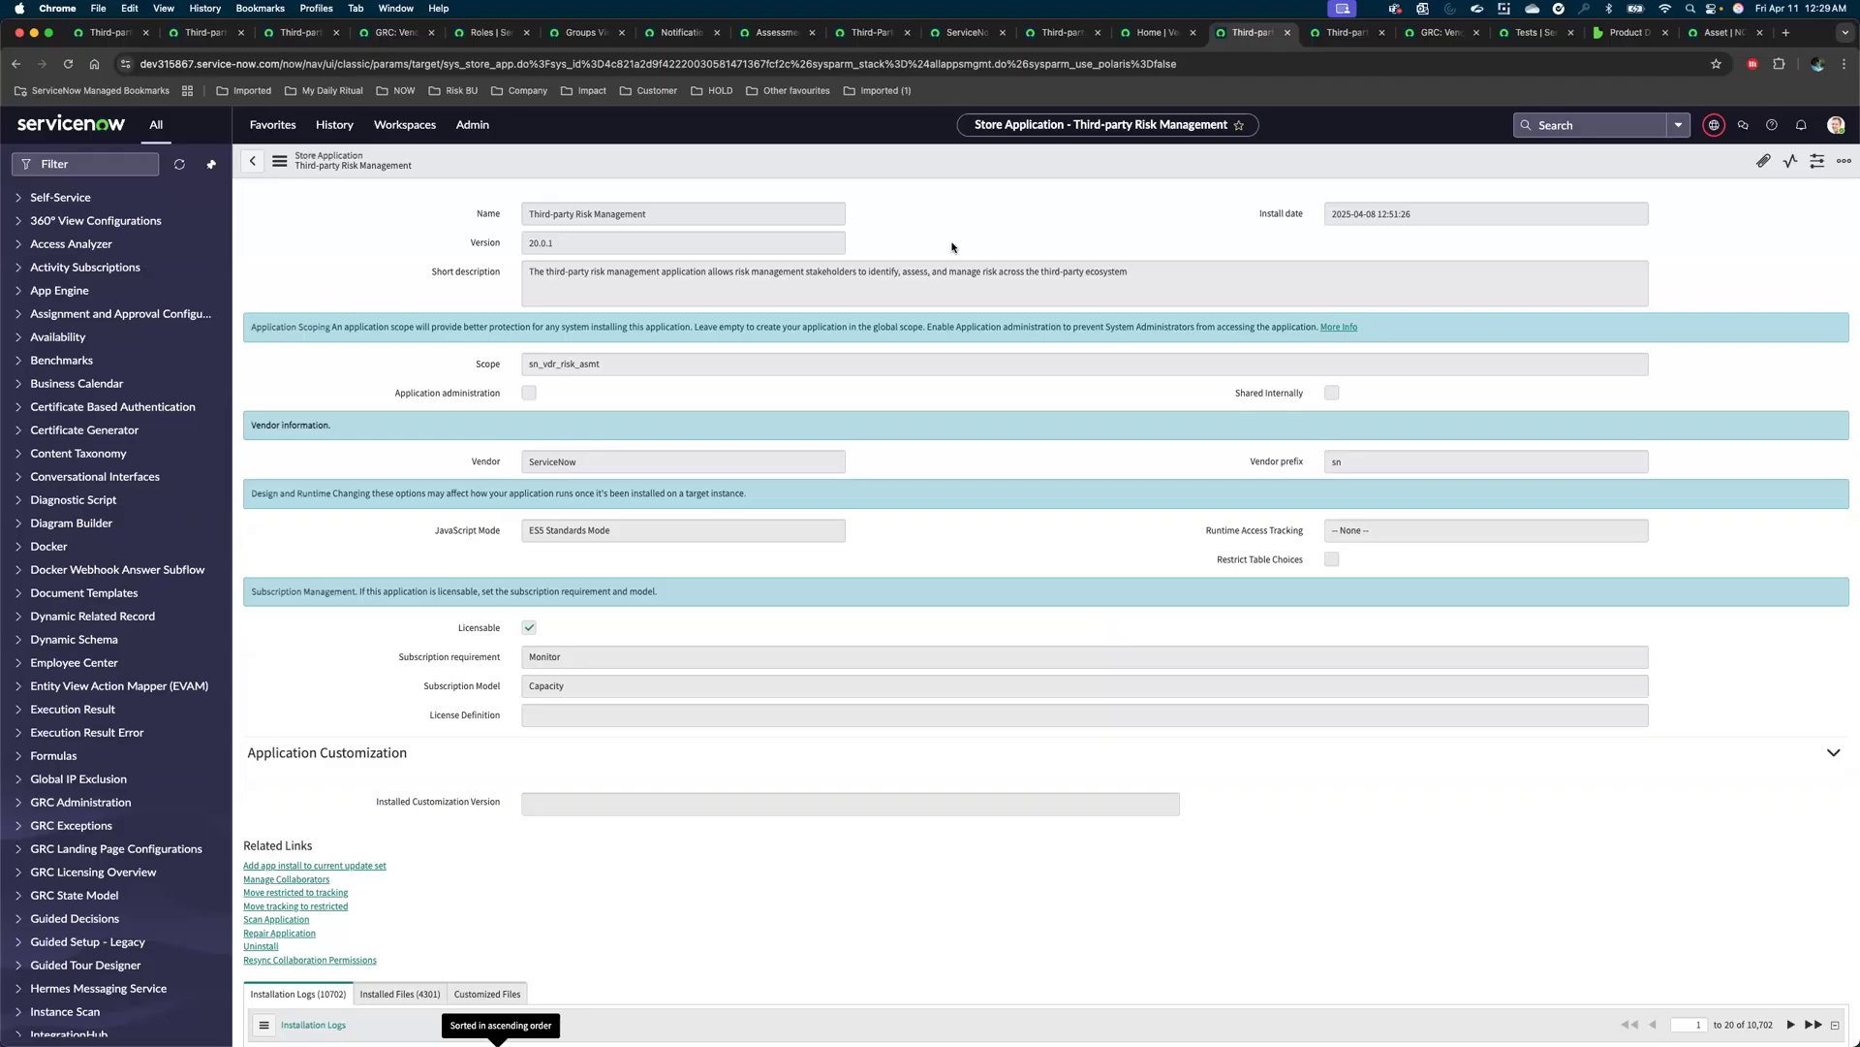
pyautogui.scroll(-6, 952, 247)
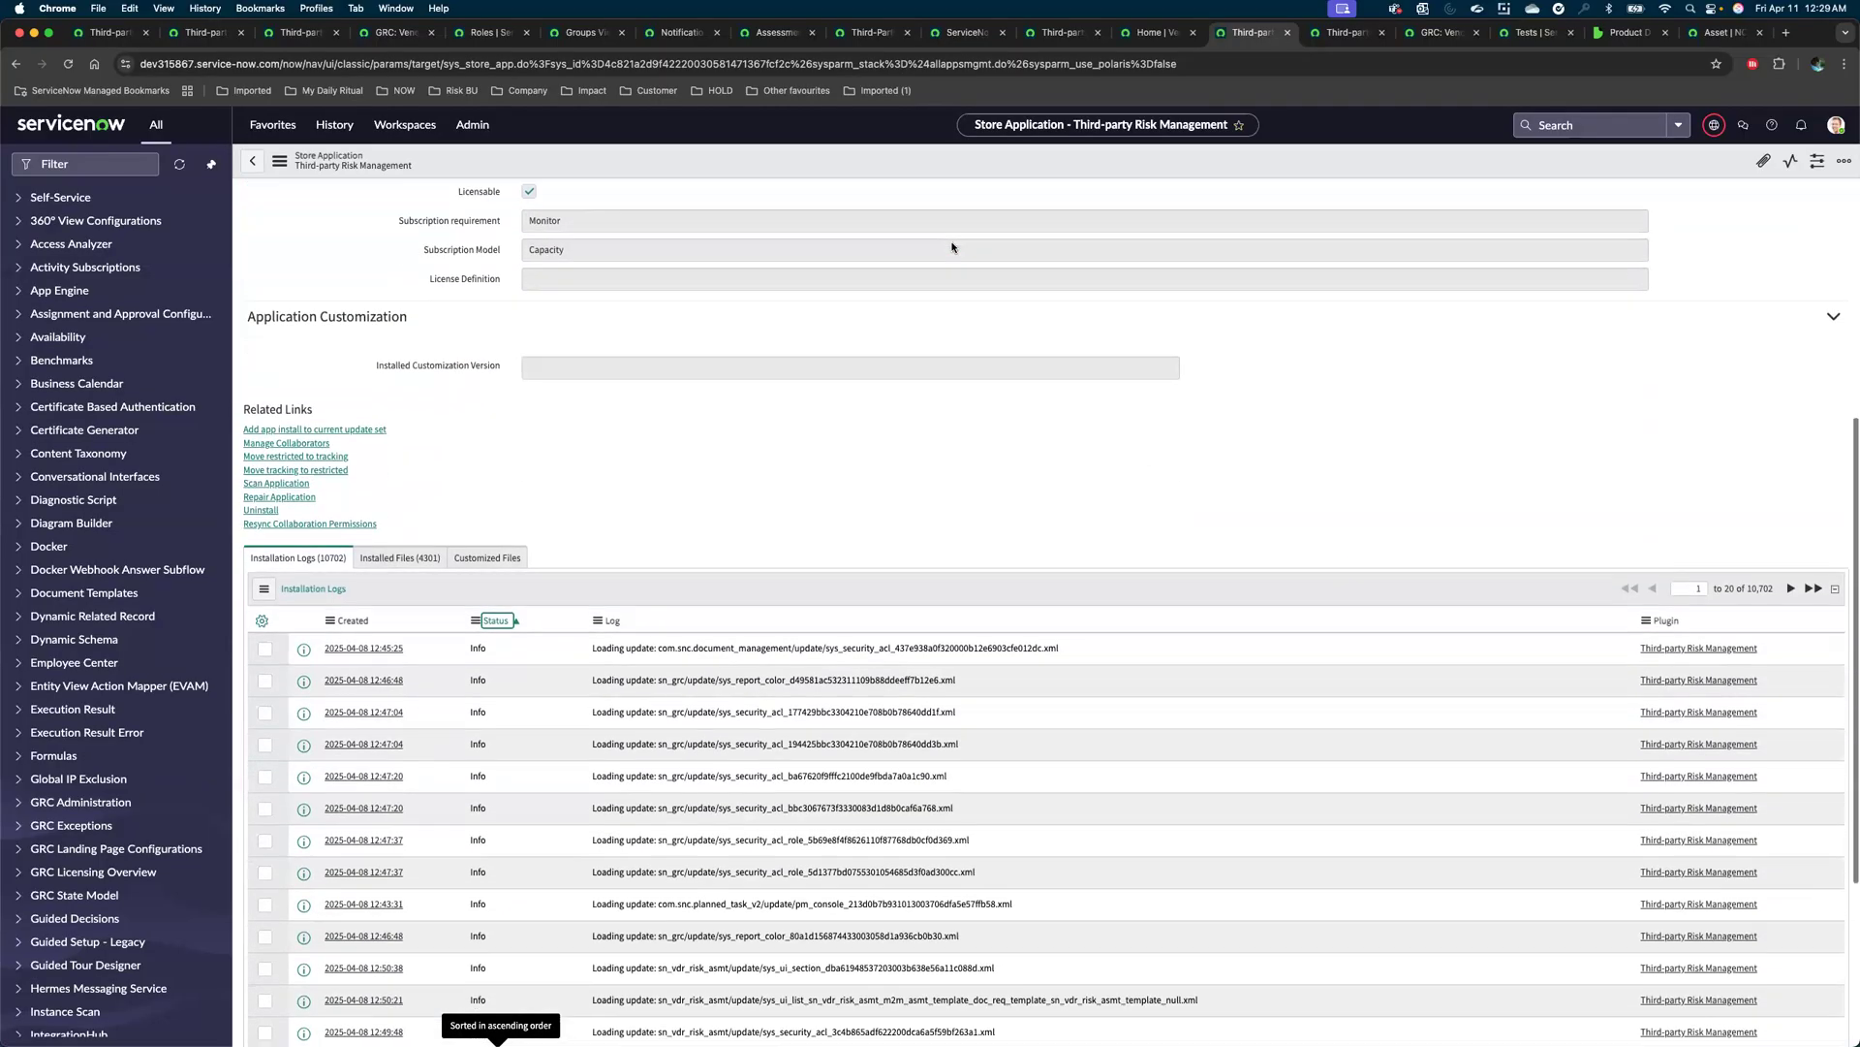
pyautogui.scroll(1, 952, 247)
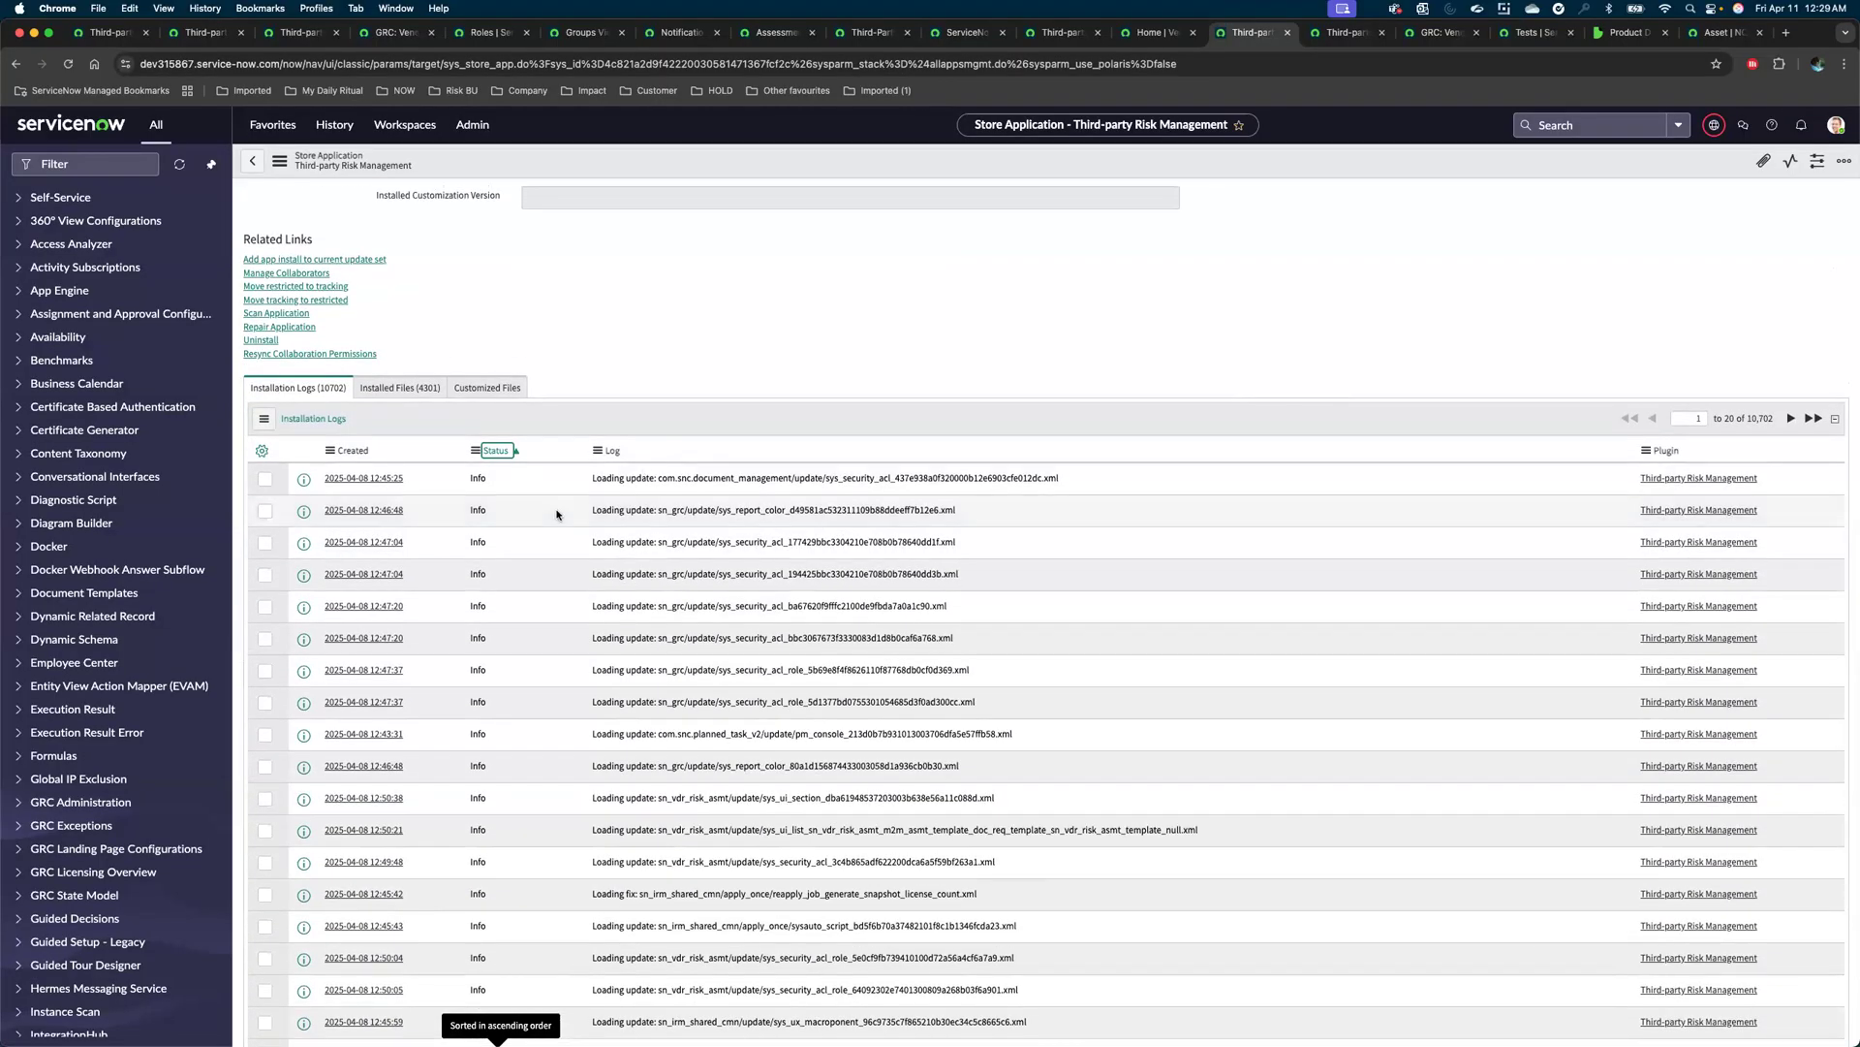
pyautogui.scroll(-2, 557, 513)
pyautogui.scroll(2, 558, 514)
pyautogui.scroll(2, 557, 514)
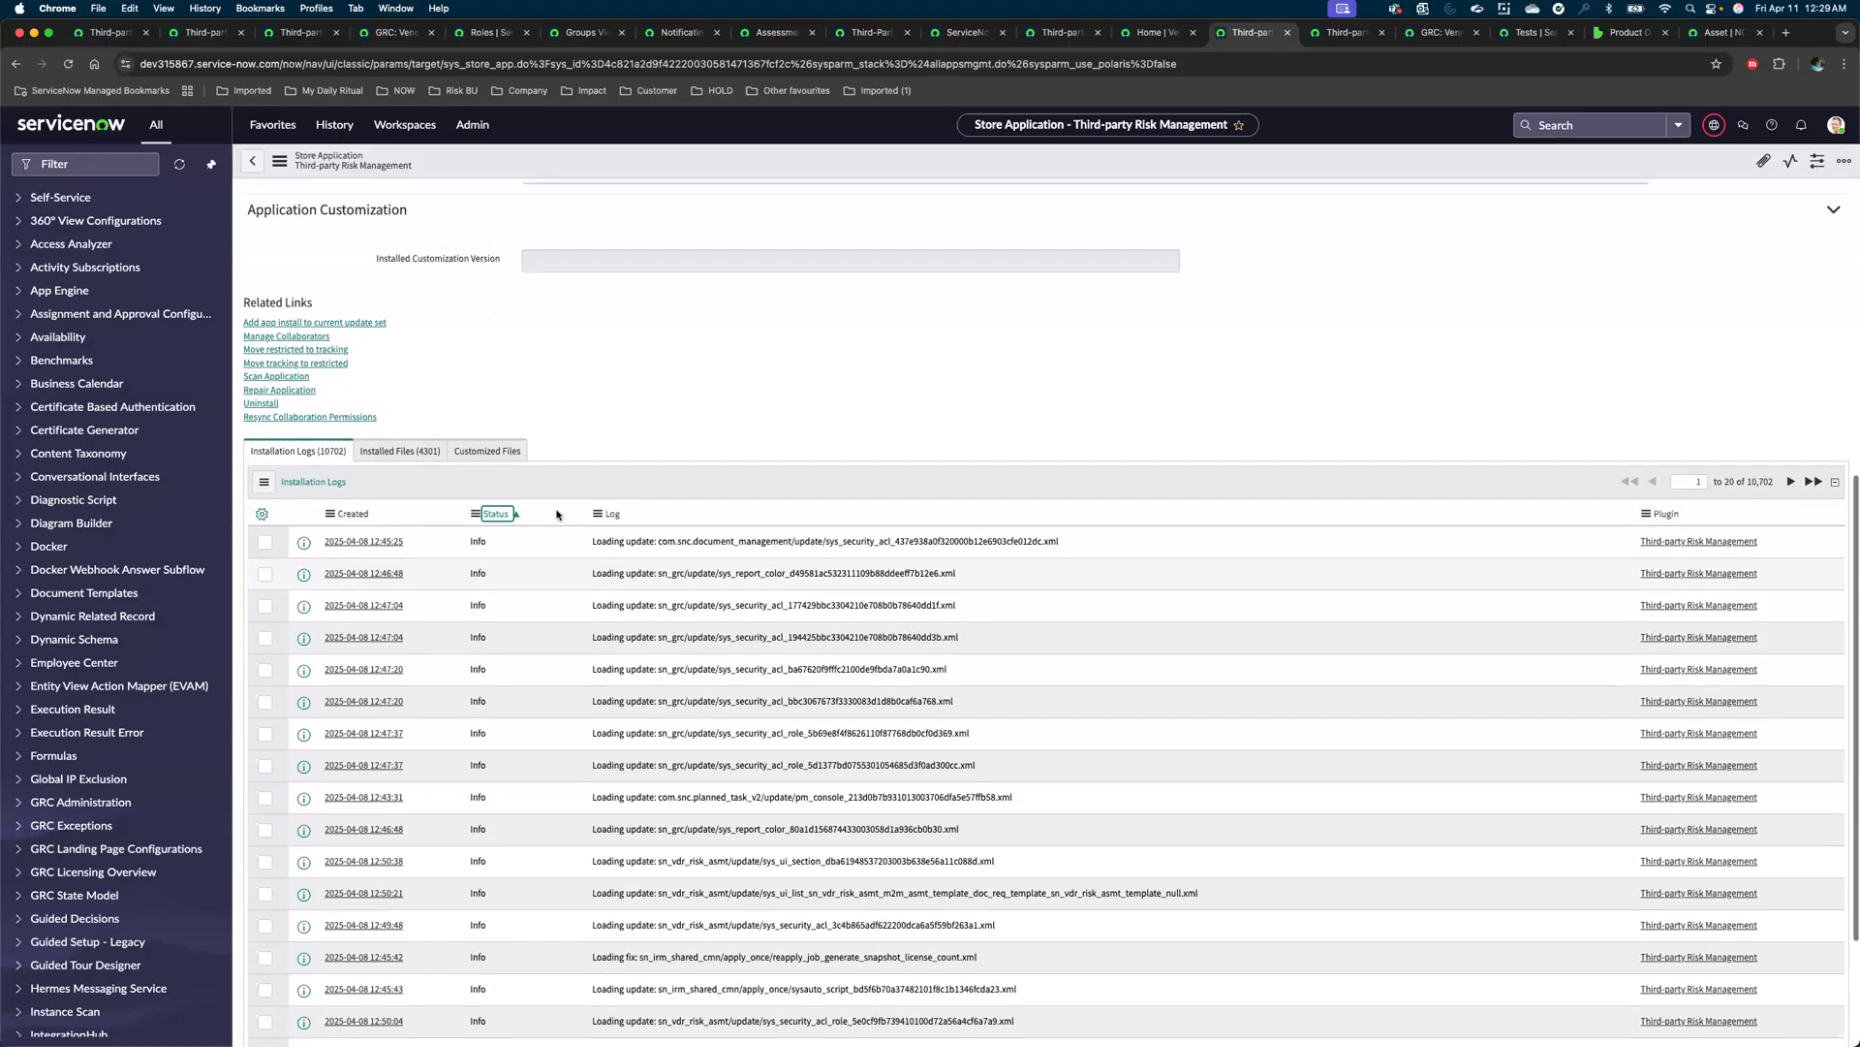
pyautogui.scroll(2, 557, 514)
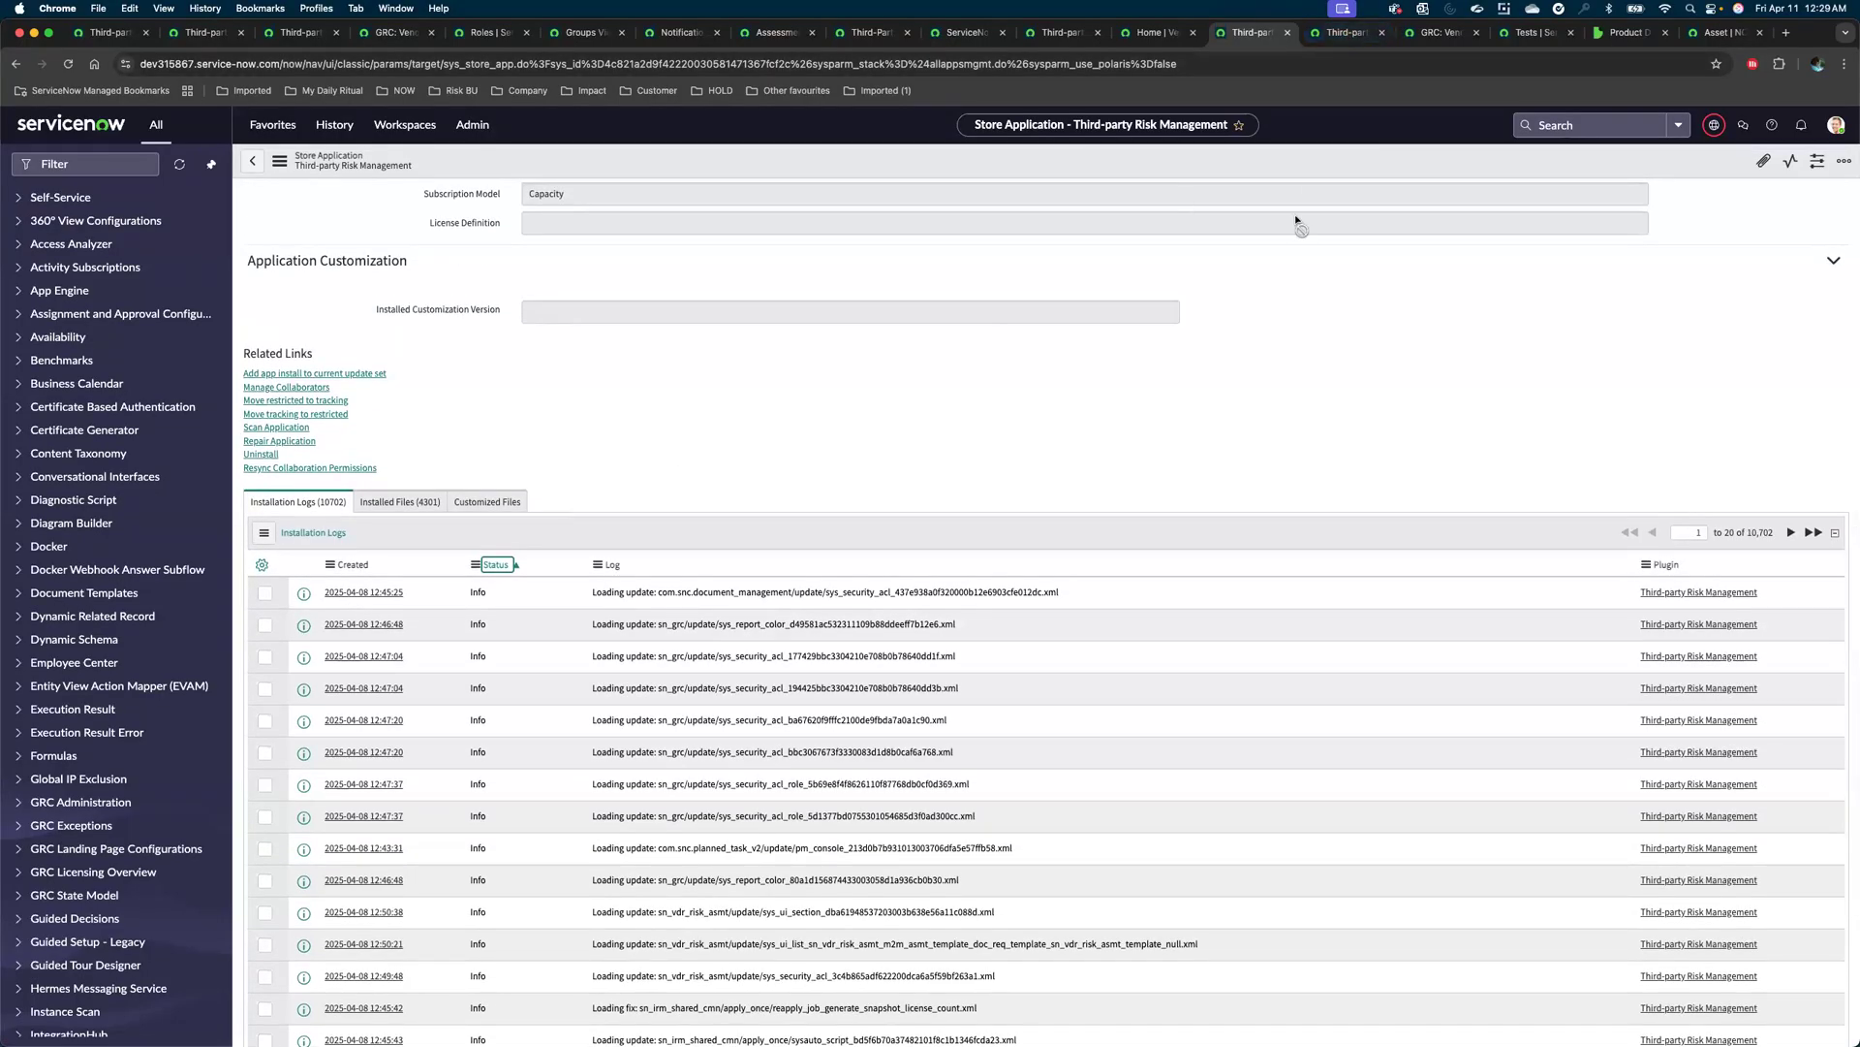
pyautogui.scroll(10, 1299, 223)
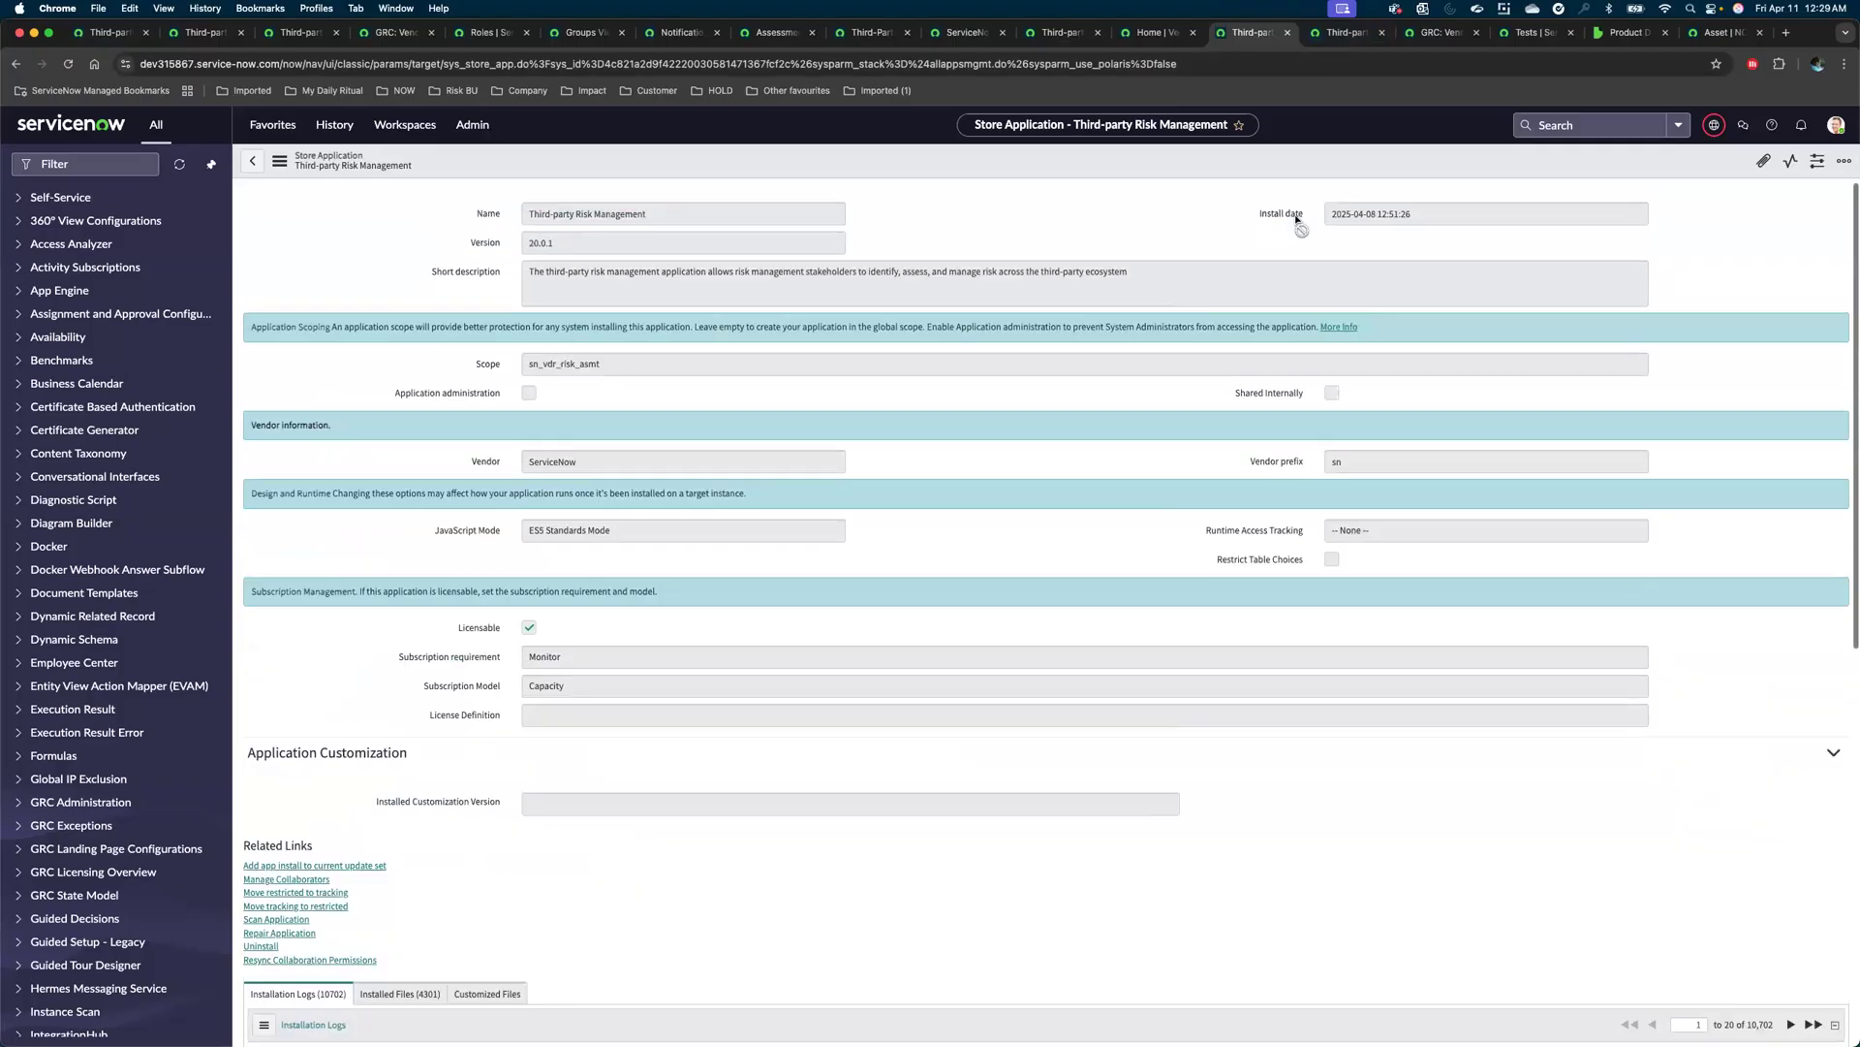
# Review the Third-party Risk Due Diligence store application record and check its installation logs for errors.
pyautogui.click(1345, 34)
pyautogui.scroll(-10, 984, 310)
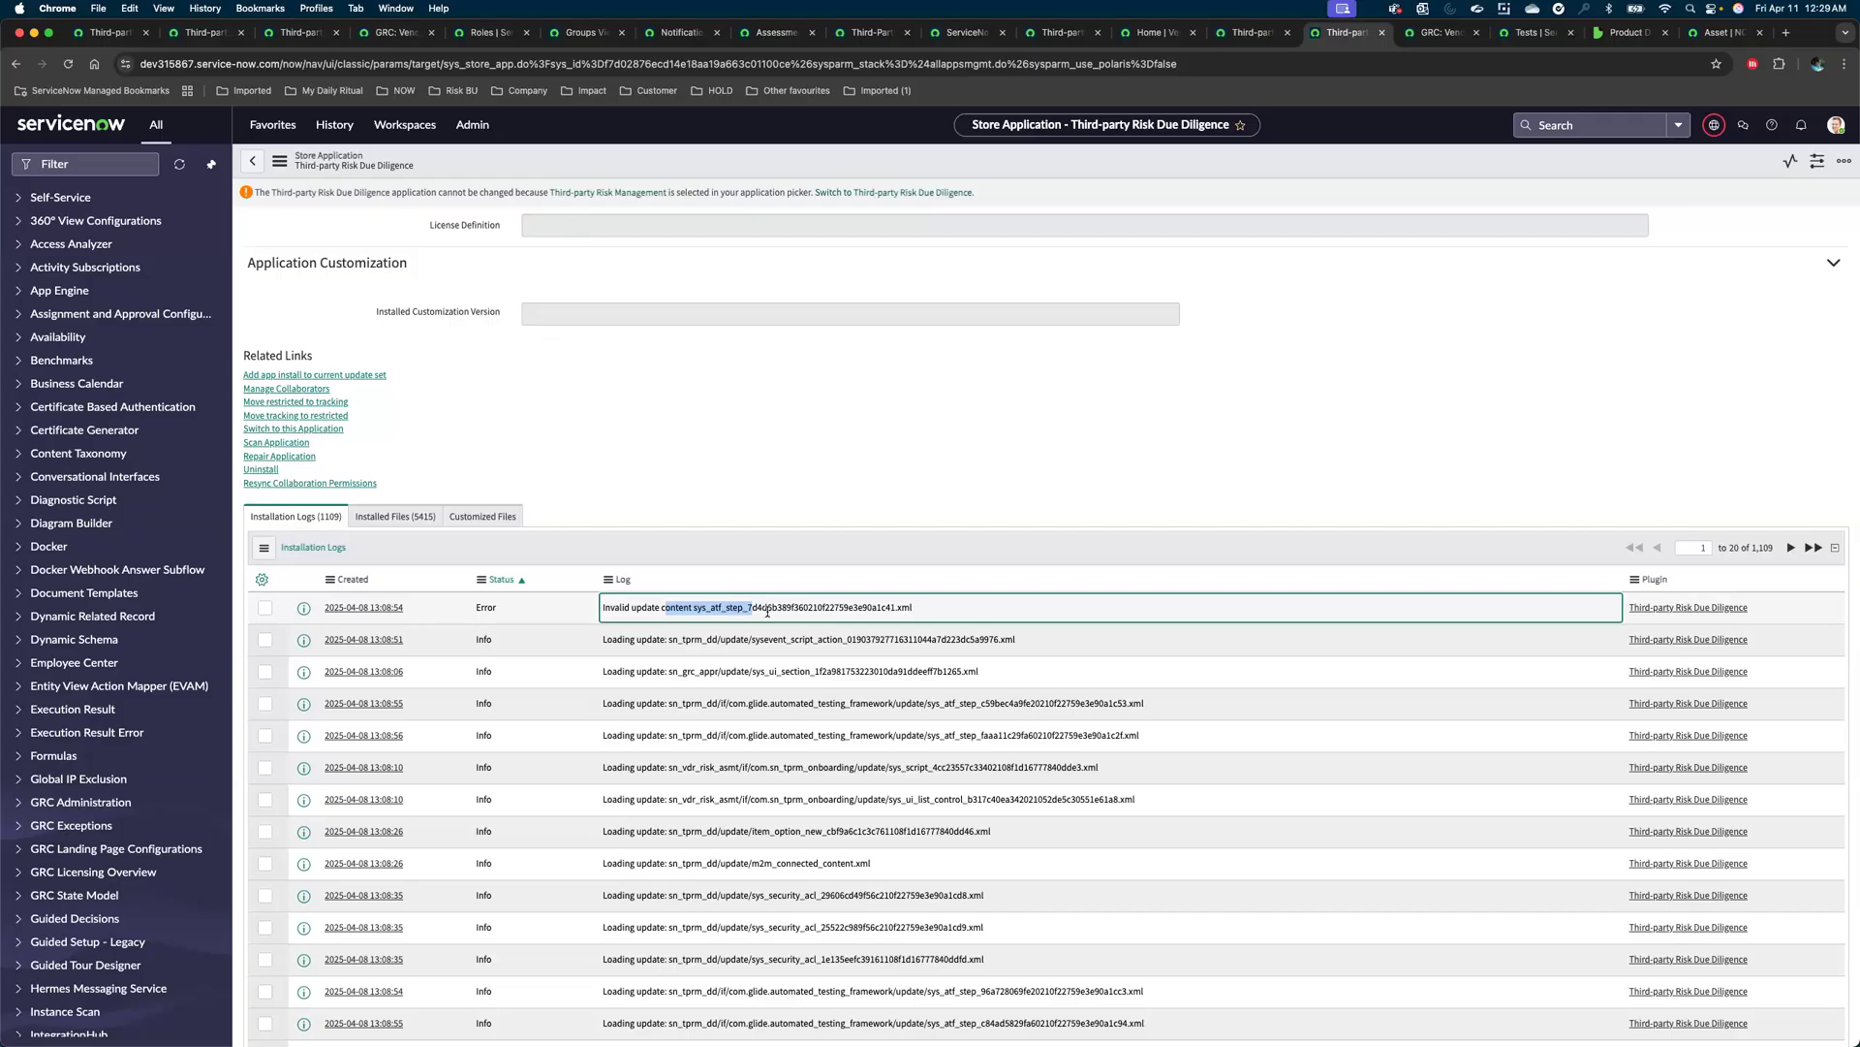
pyautogui.scroll(10, 767, 612)
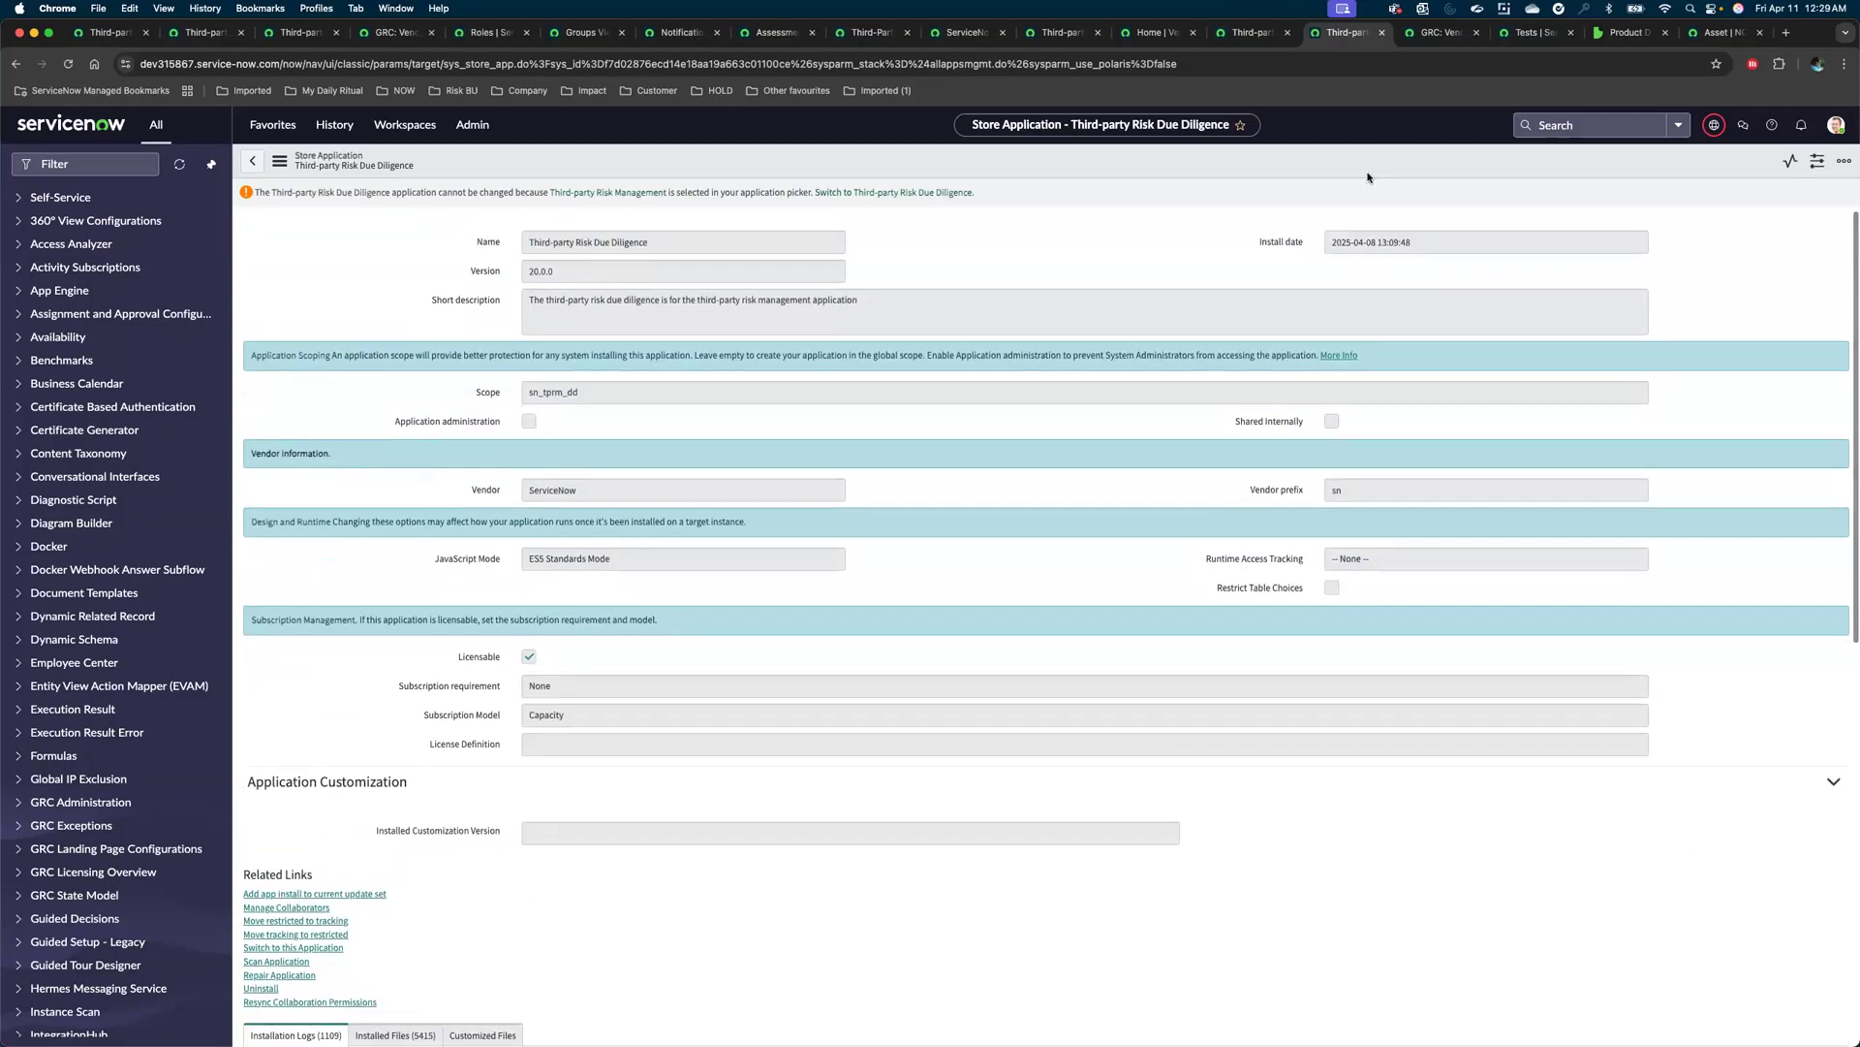
# Review the GRC: Vendor Risk Management Workspace store application record and check its installation logs for errors.
pyautogui.click(1442, 32)
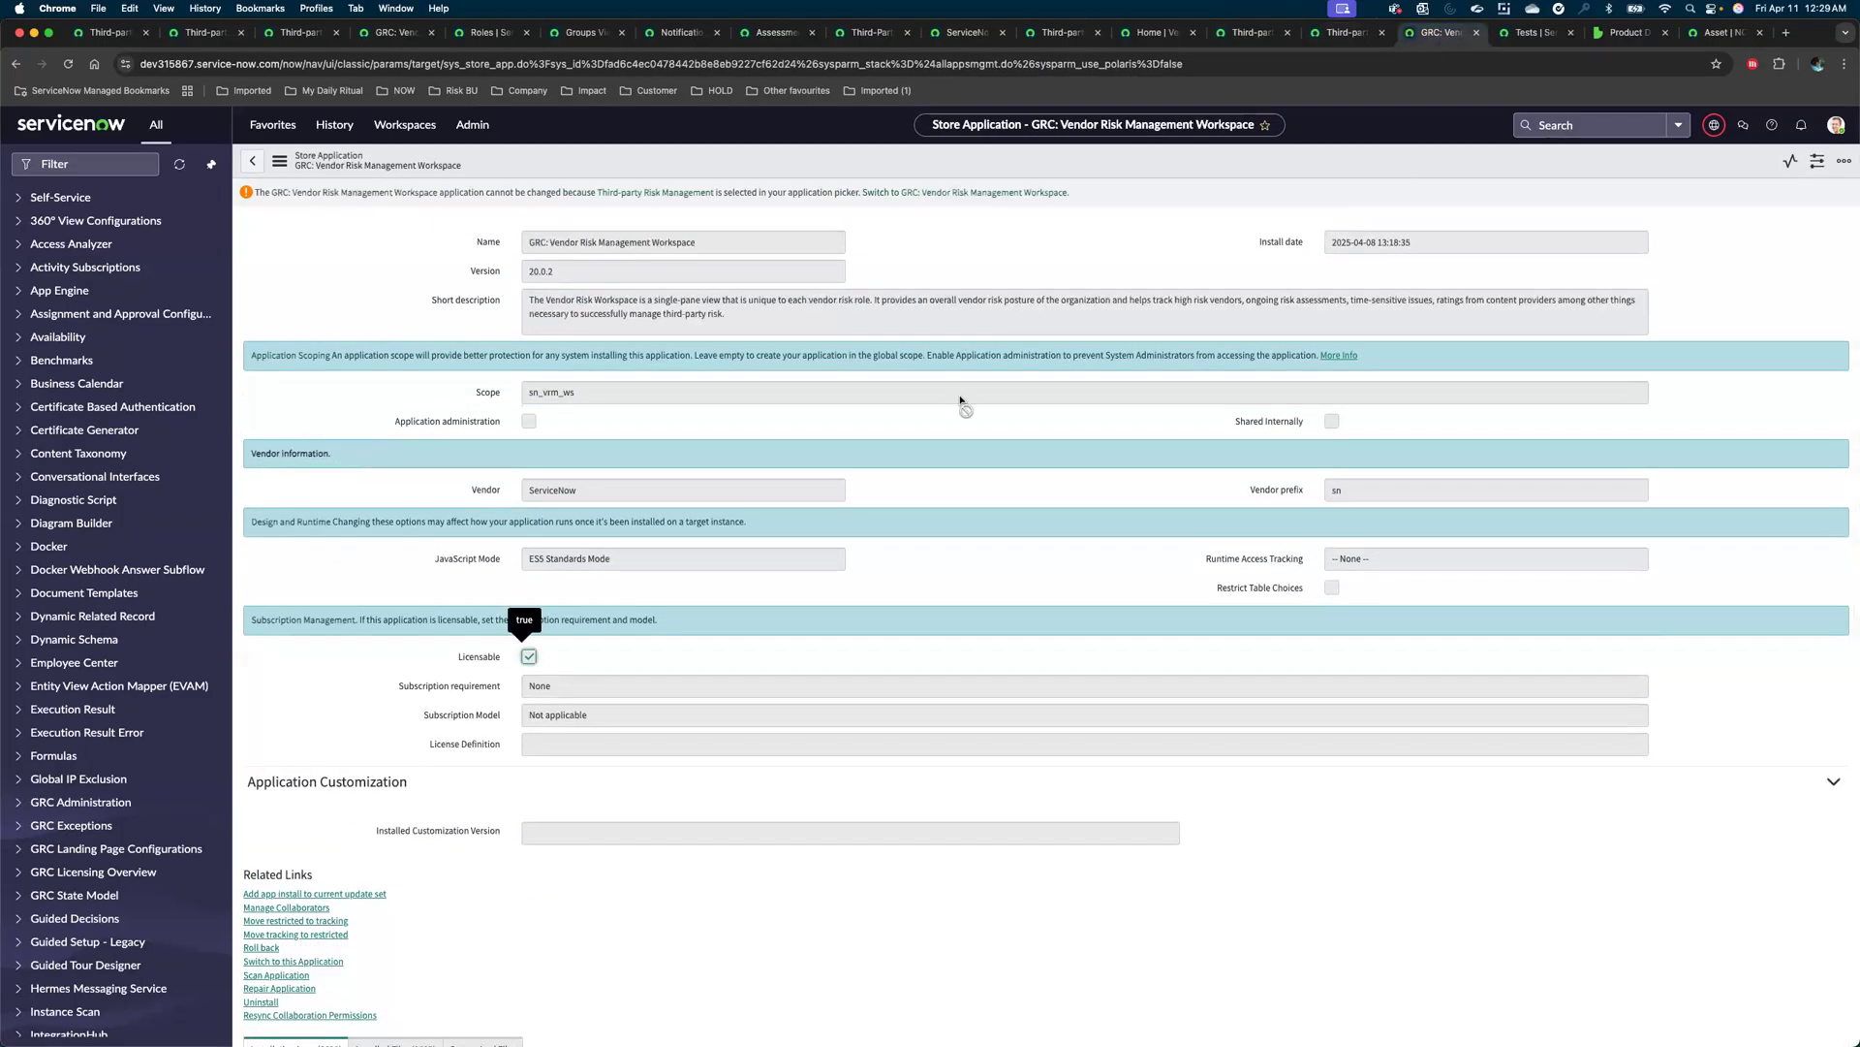
pyautogui.scroll(-15, 960, 398)
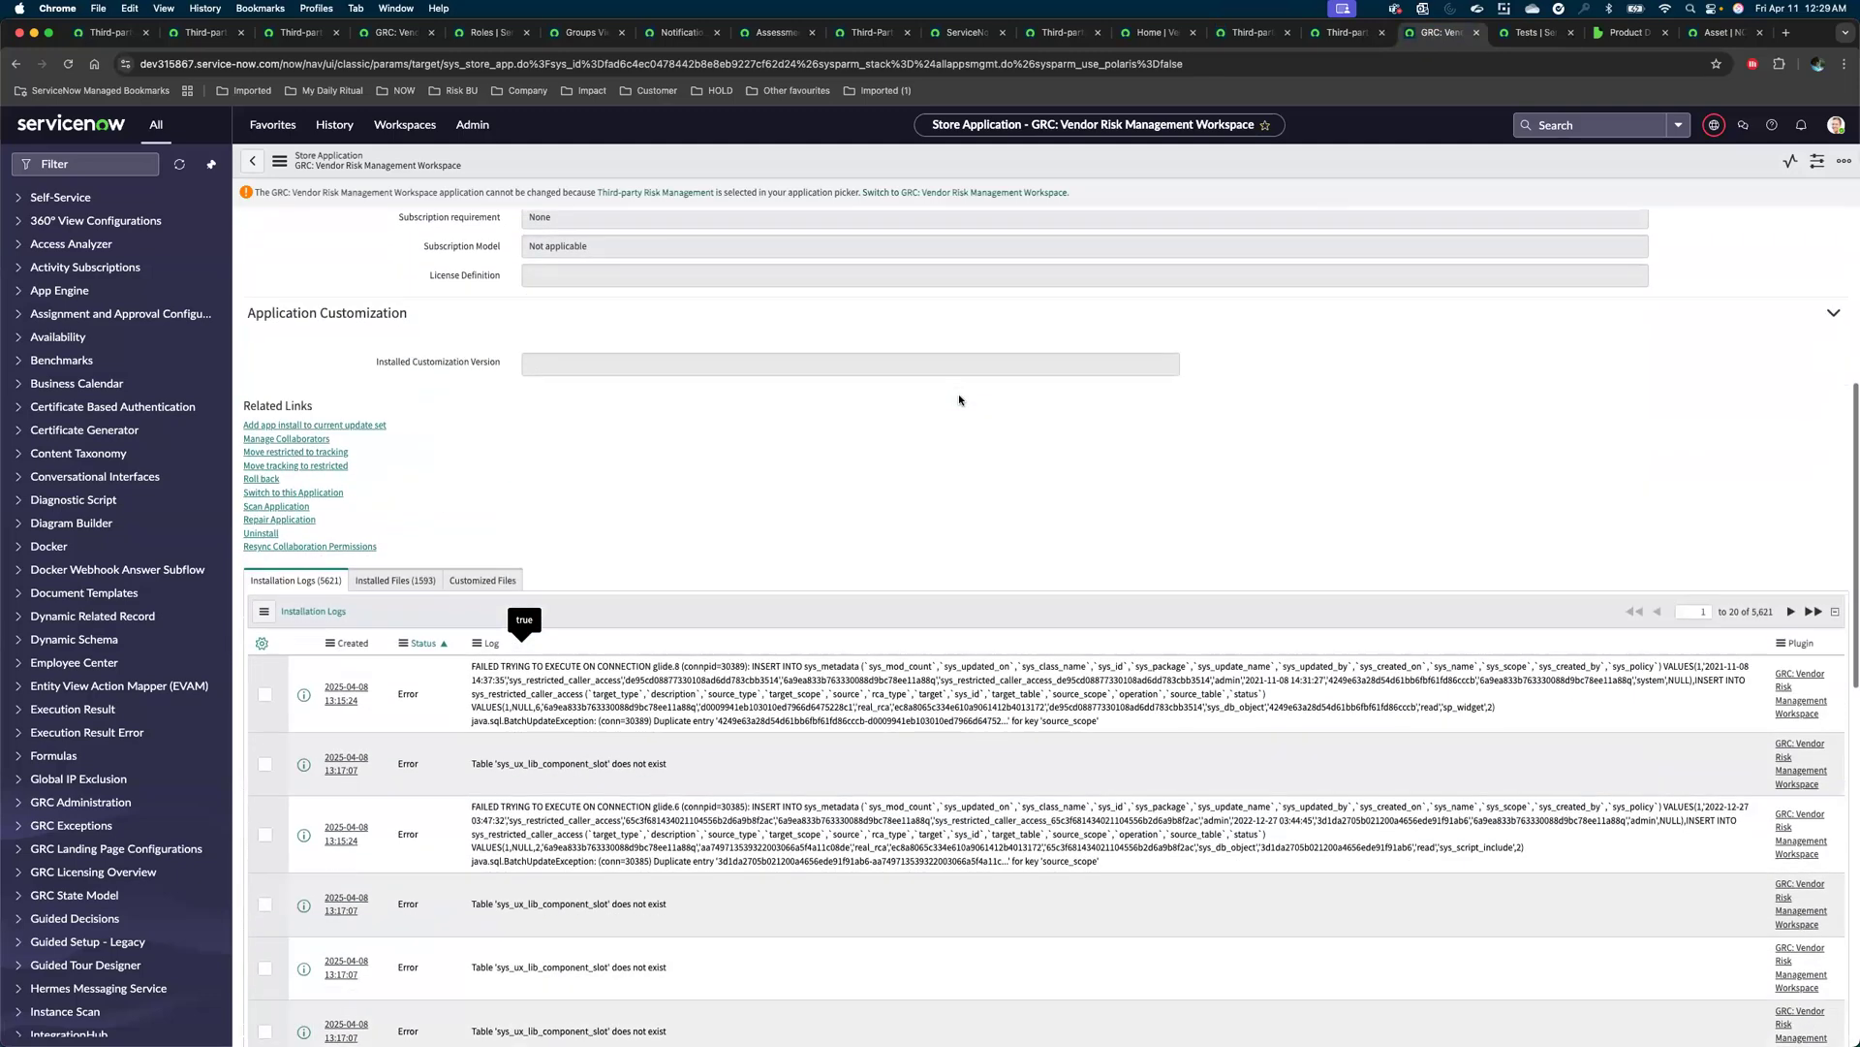
pyautogui.scroll(-1, 958, 394)
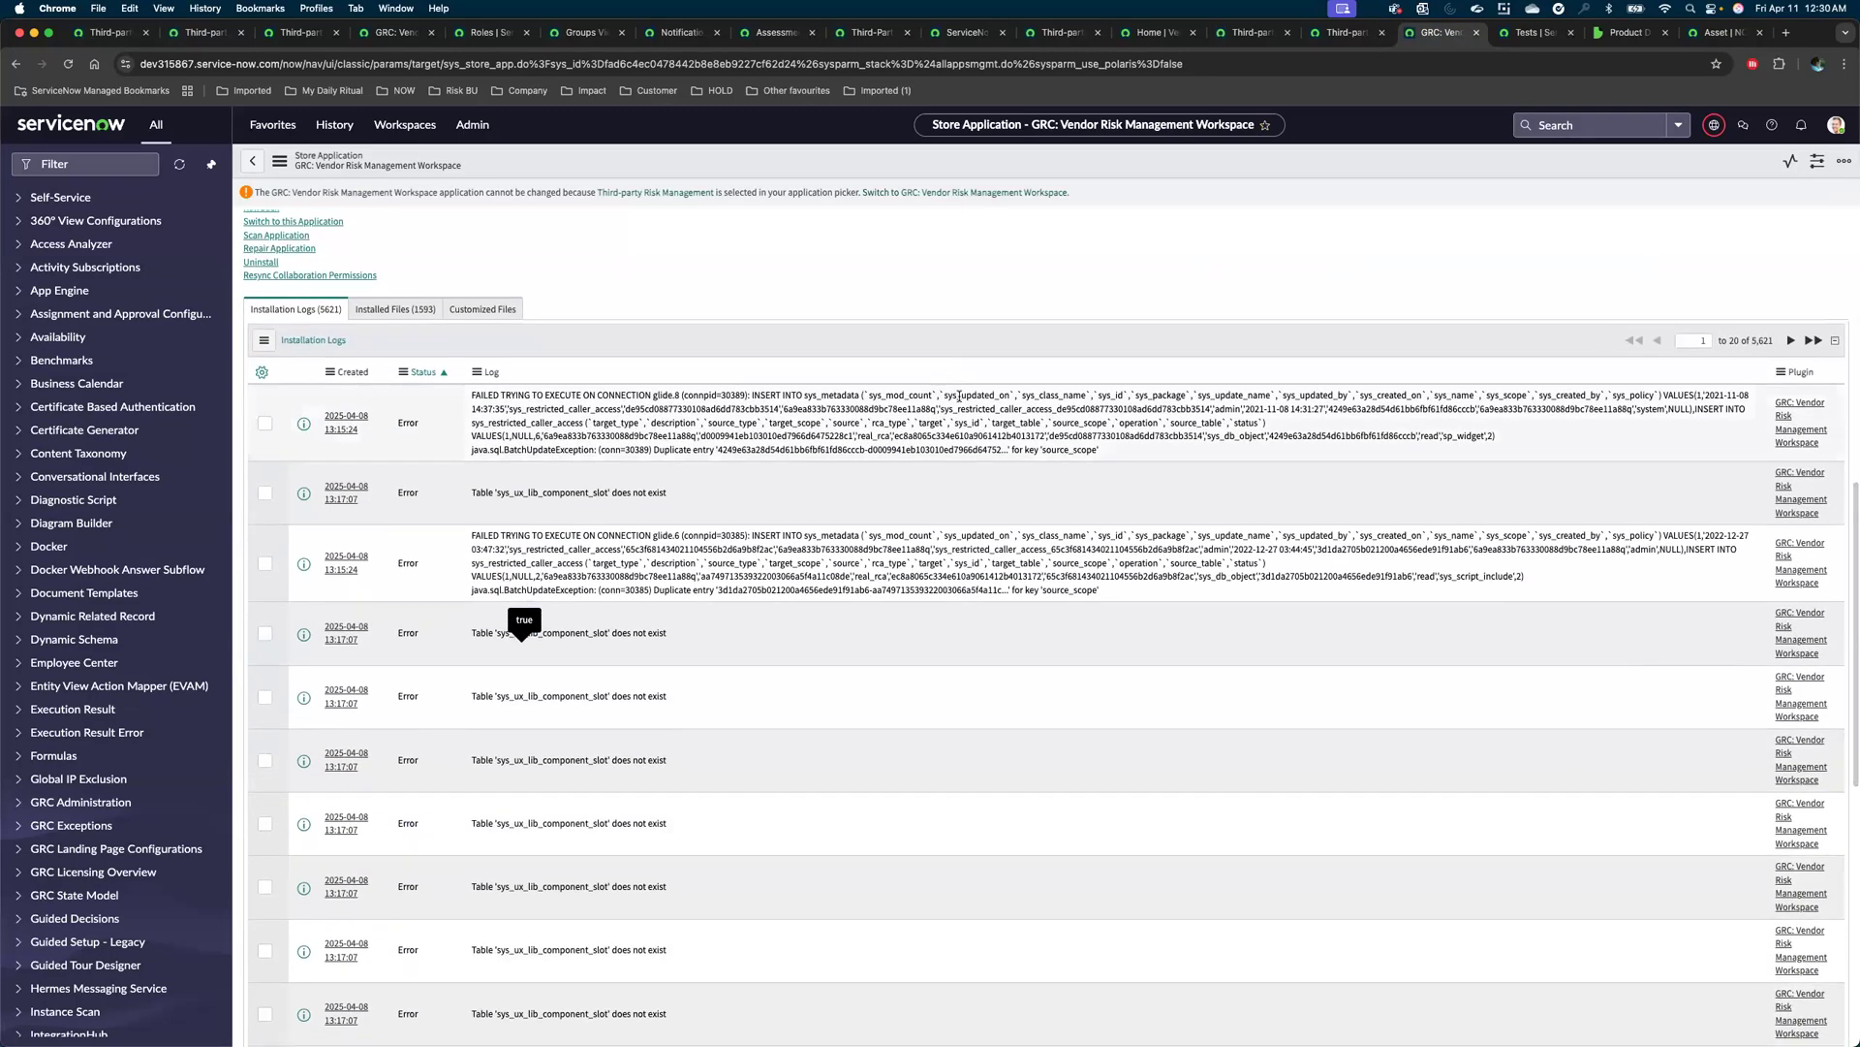
pyautogui.scroll(-2, 958, 394)
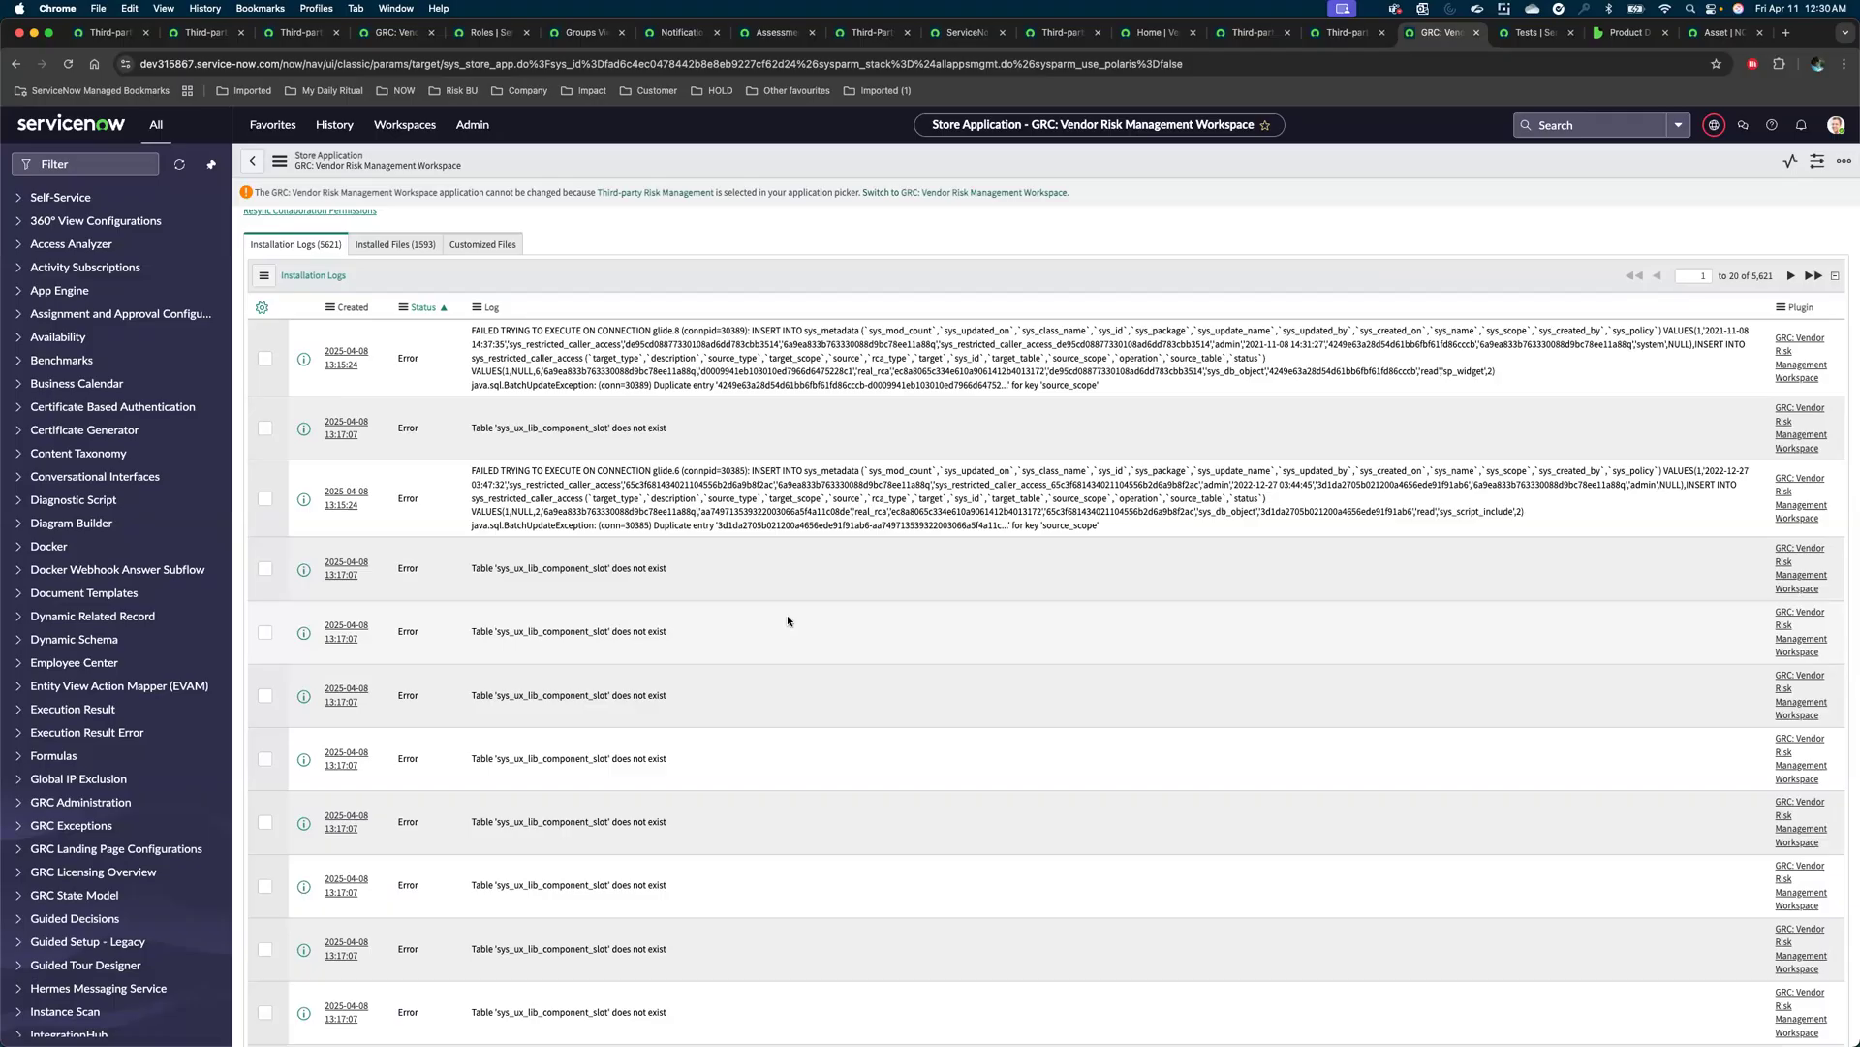
pyautogui.scroll(10, 788, 620)
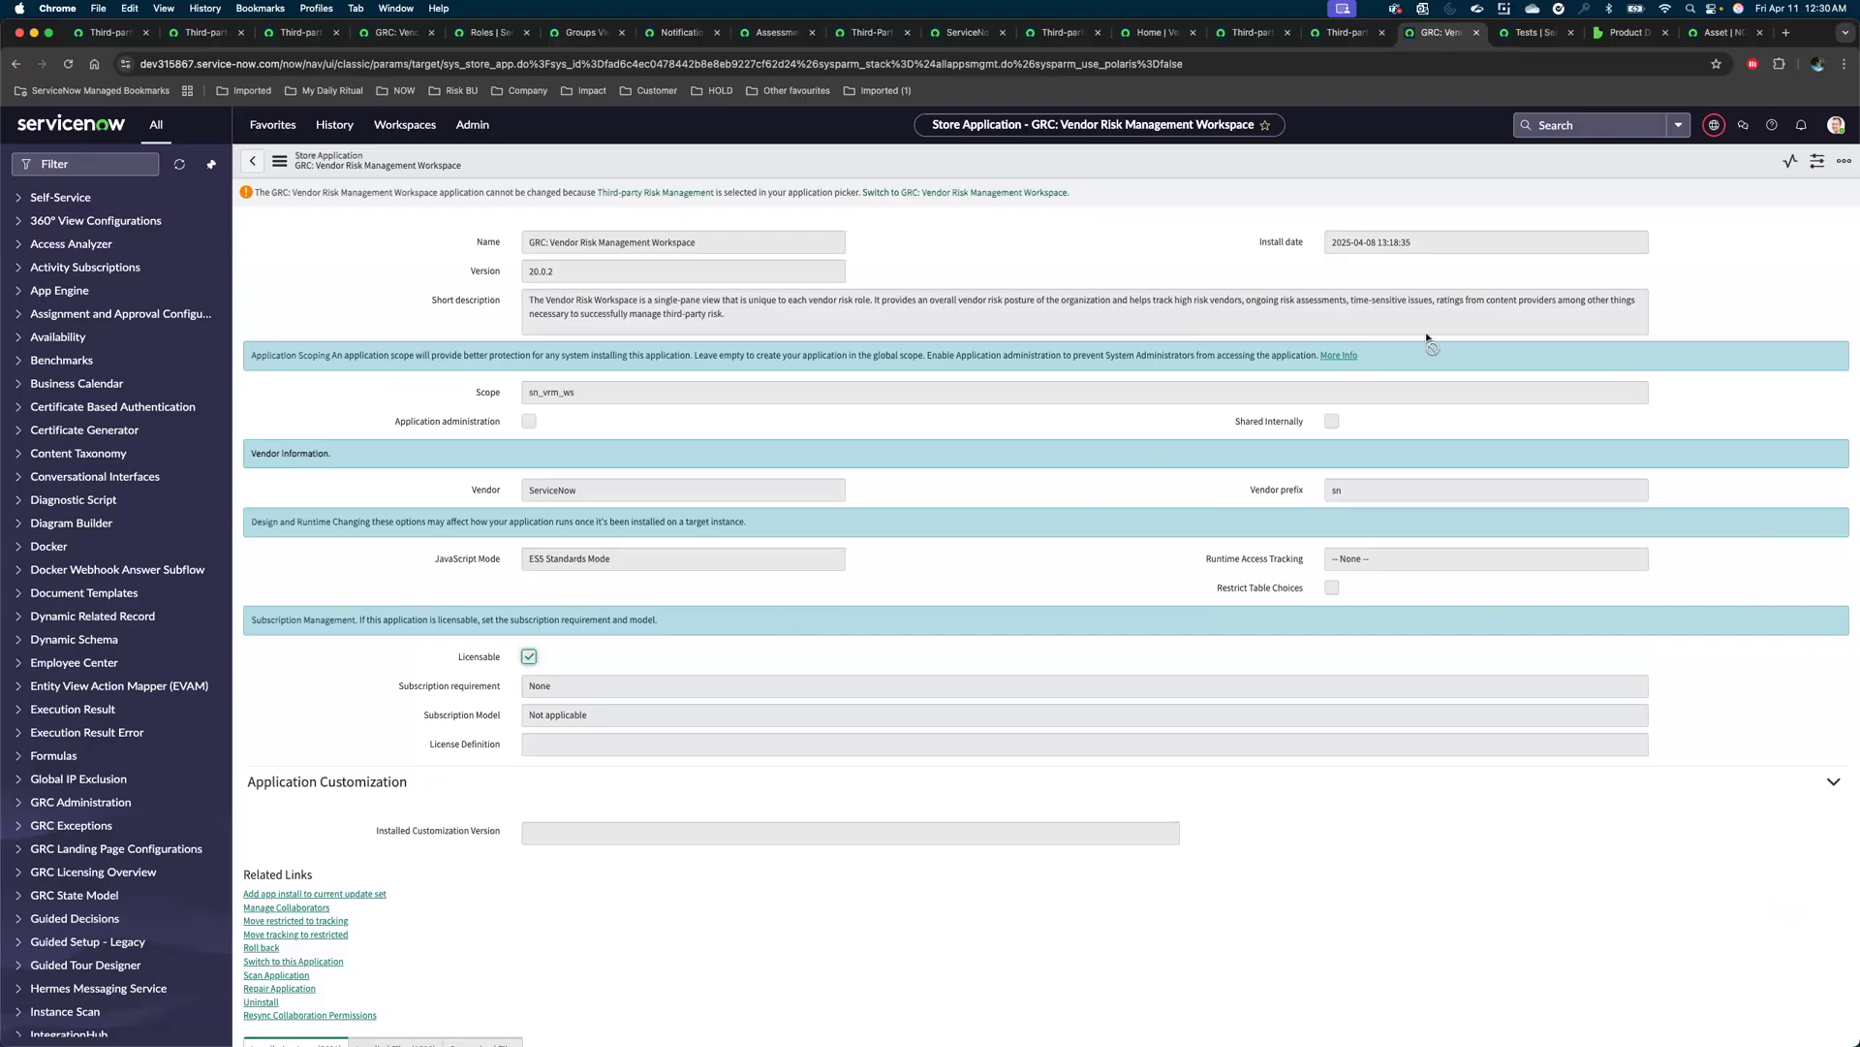
# View the Automated Test Framework tests grouped by application, including those for Third-party Risk Management.
pyautogui.click(1531, 32)
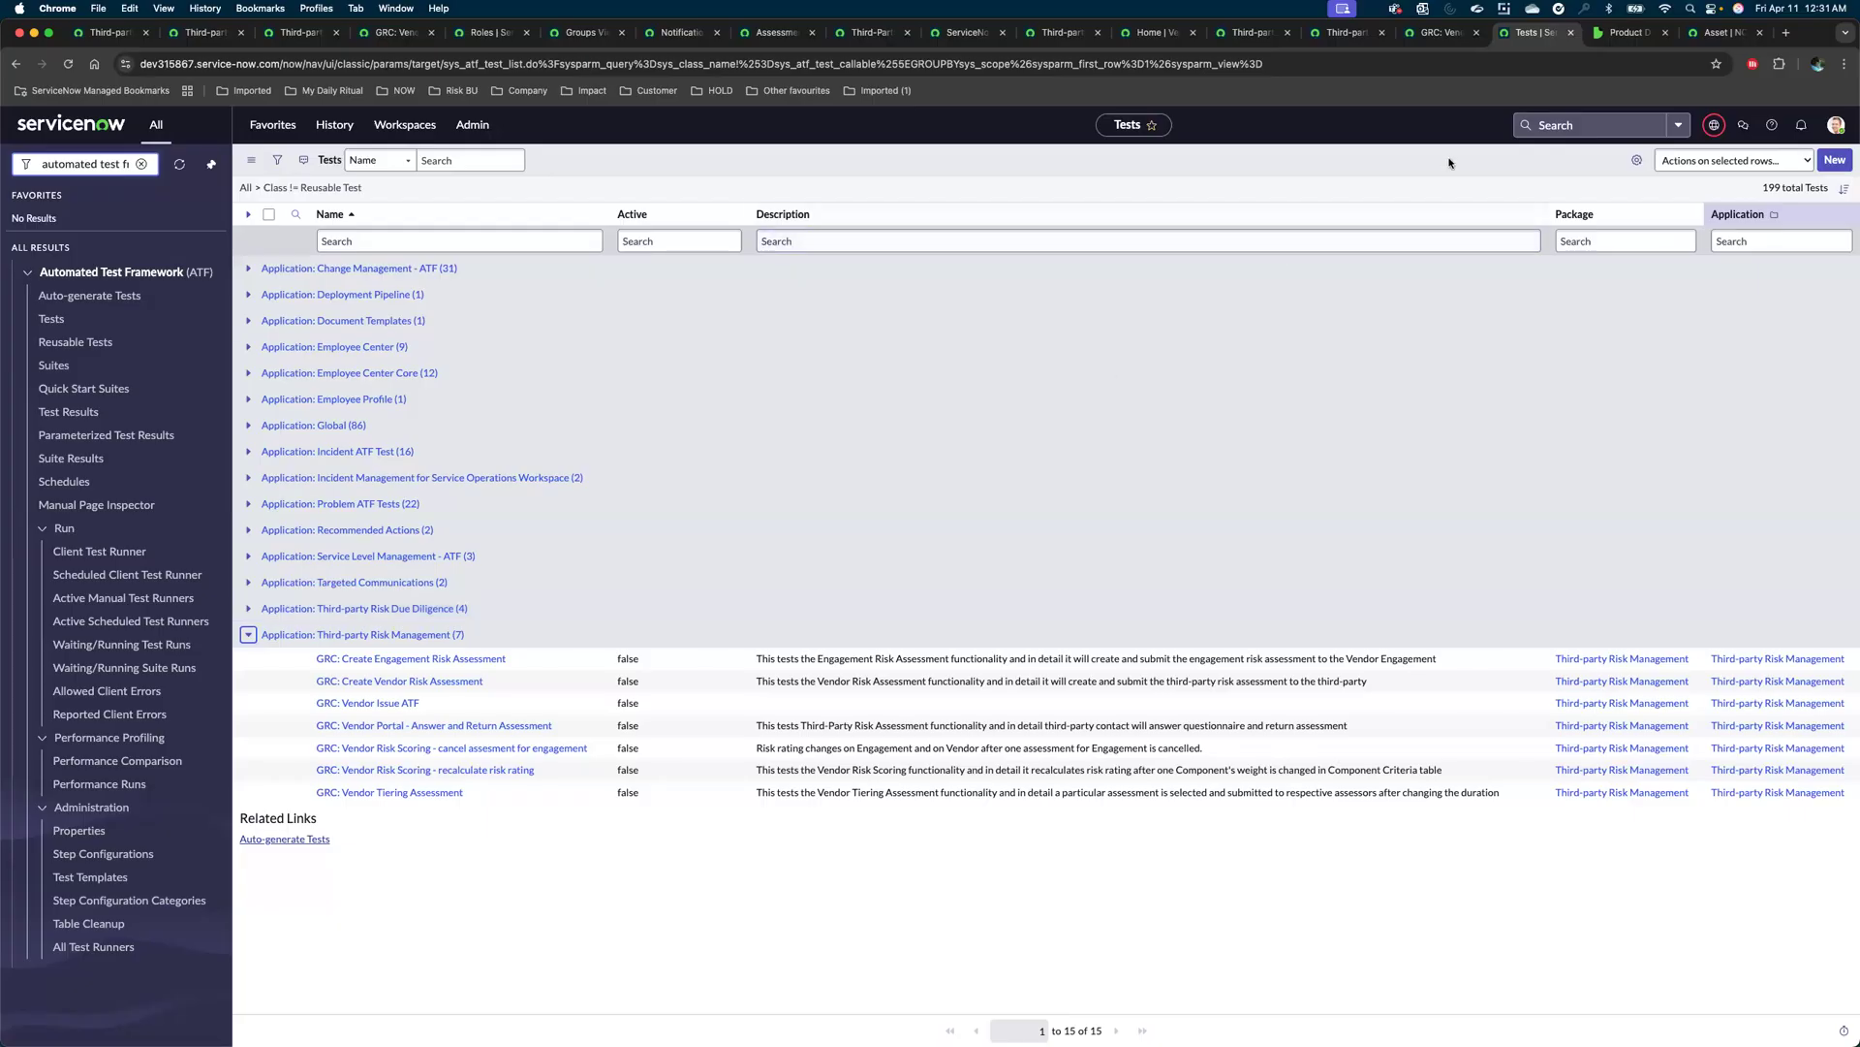
# In the ServiceNow product documentation, open the combined product release notes for upgrades from Xanadu to Yokohama.
pyautogui.click(1618, 35)
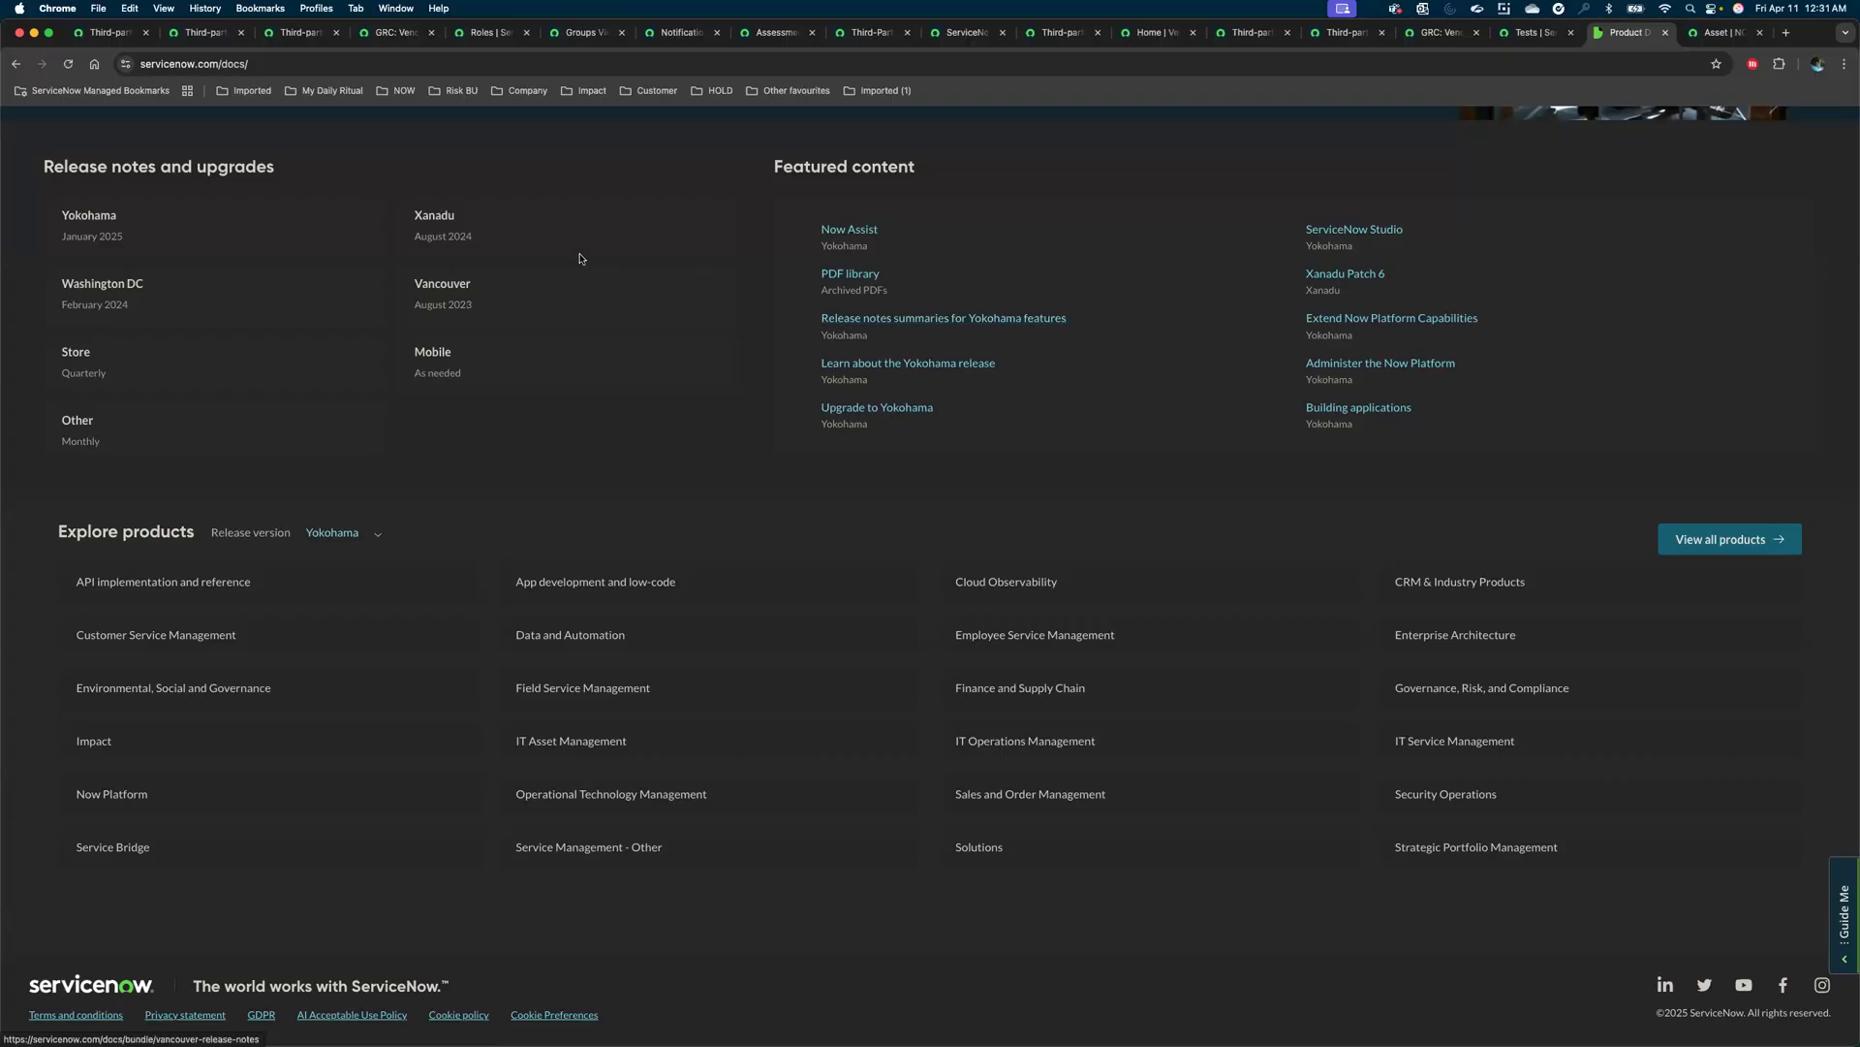
pyautogui.click(85, 219)
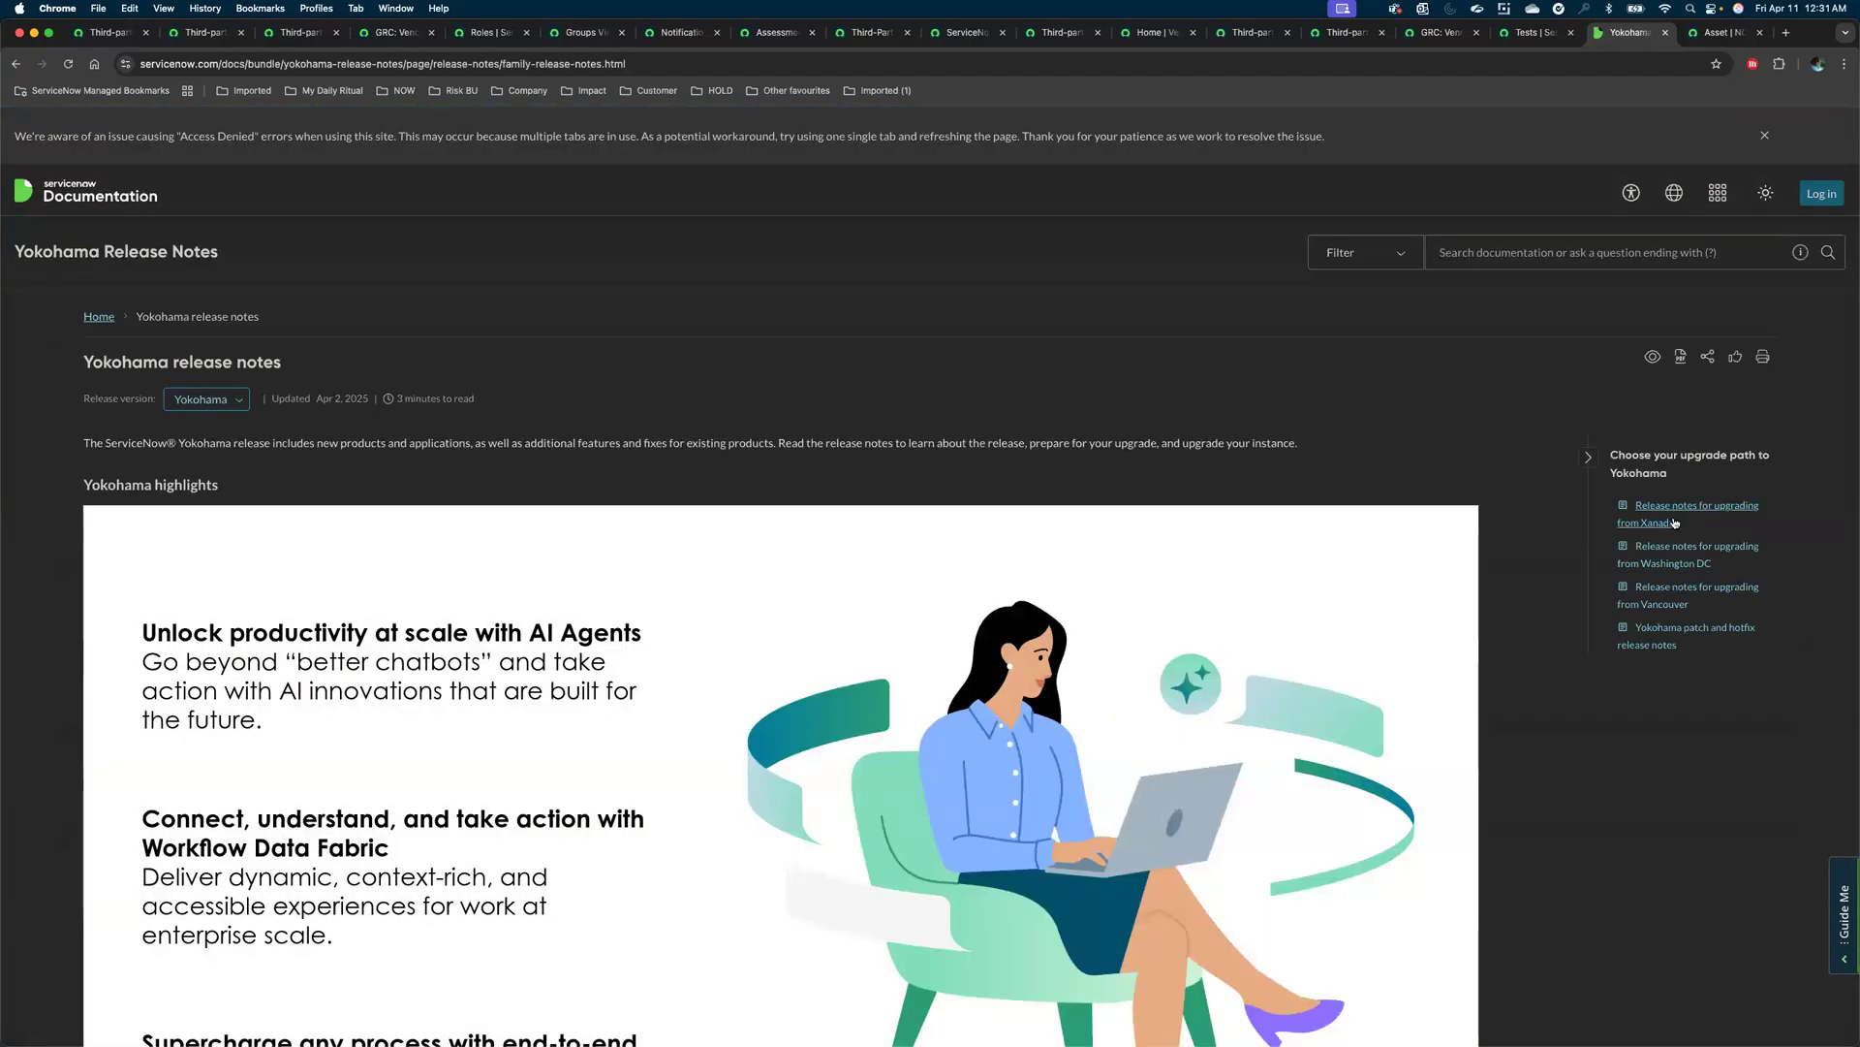
pyautogui.click(1668, 524)
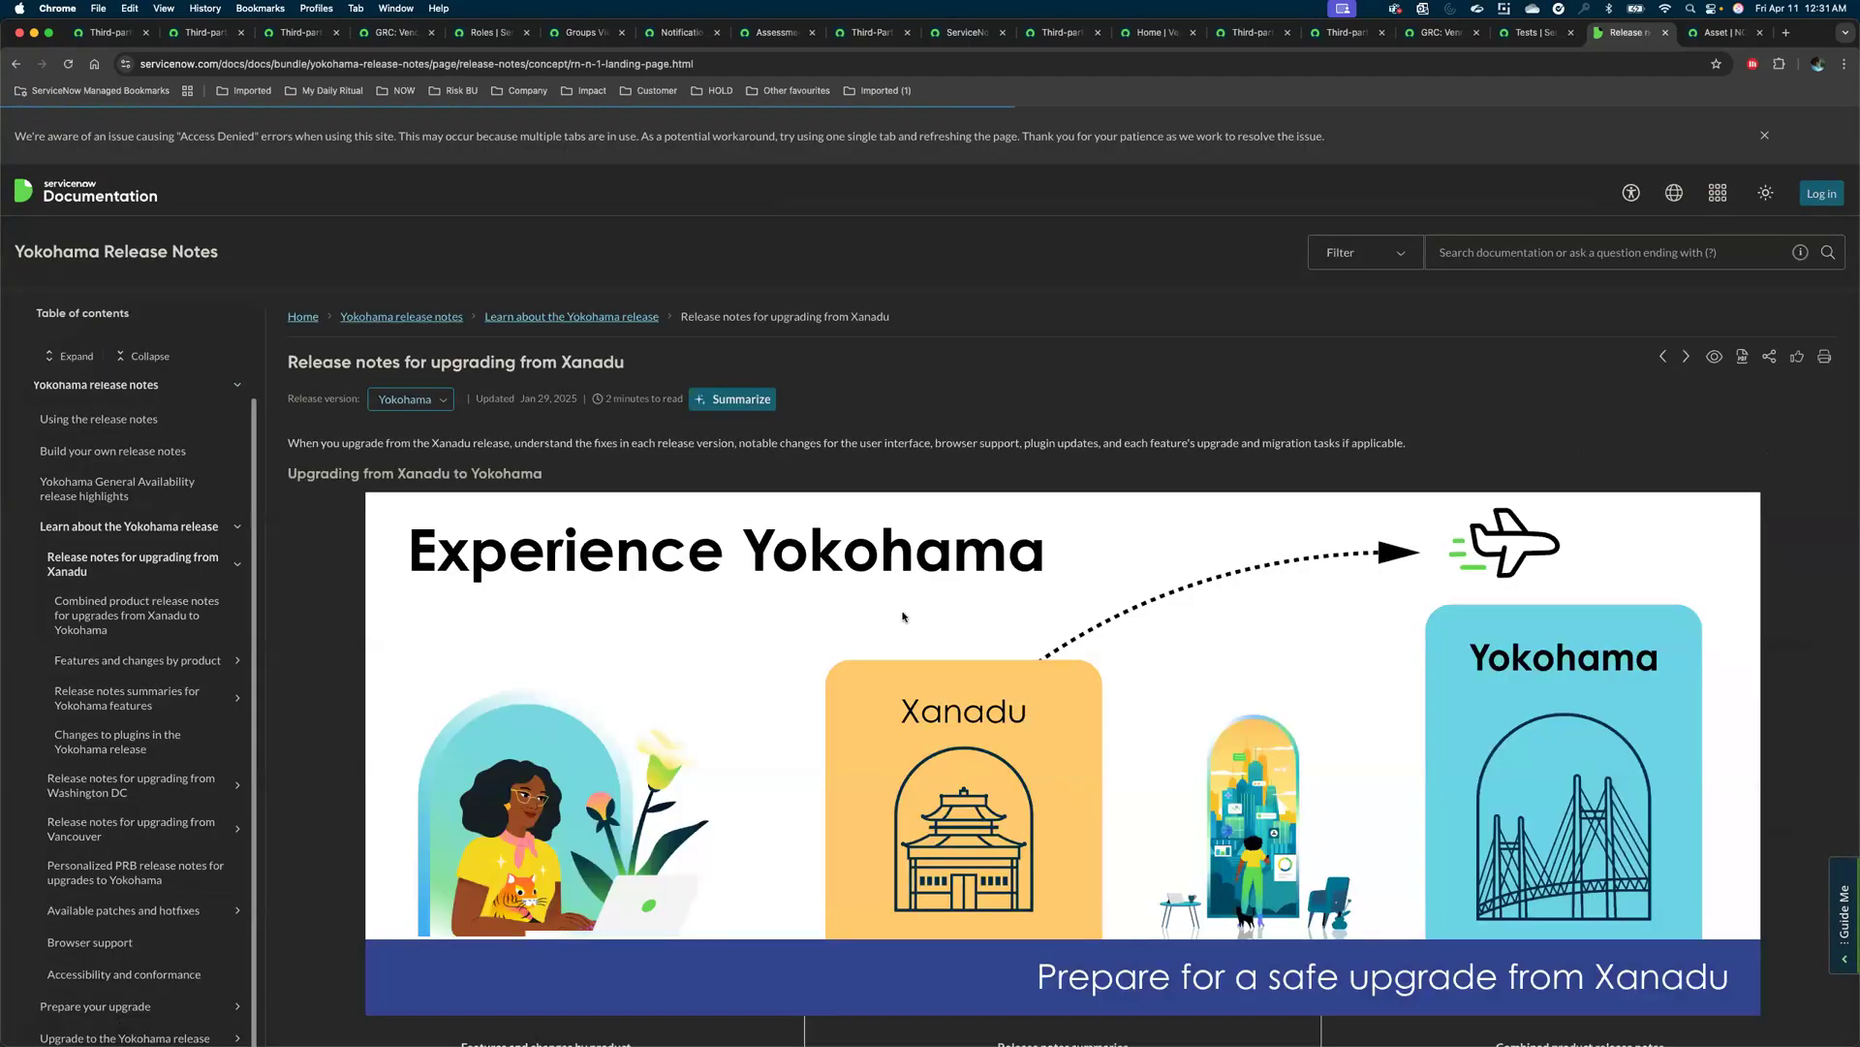
pyautogui.scroll(-3, 903, 617)
pyautogui.scroll(-3, 903, 618)
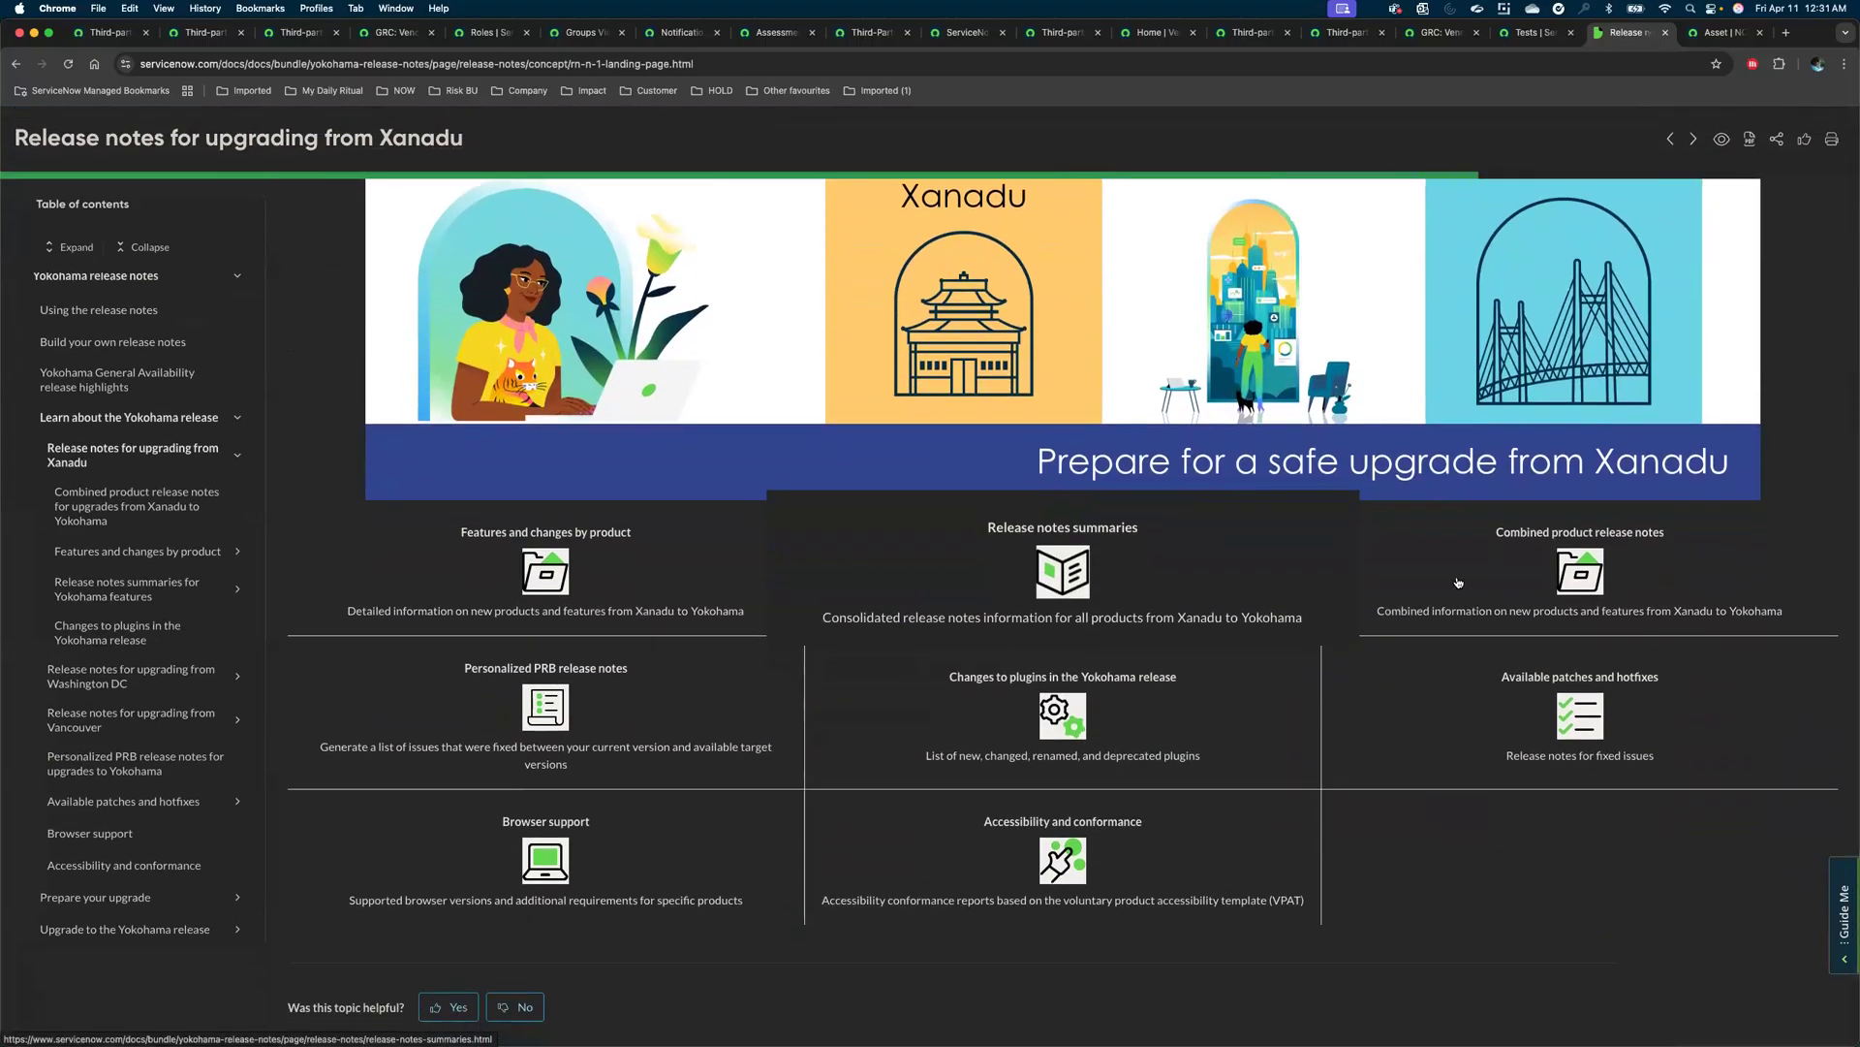
pyautogui.click(1556, 566)
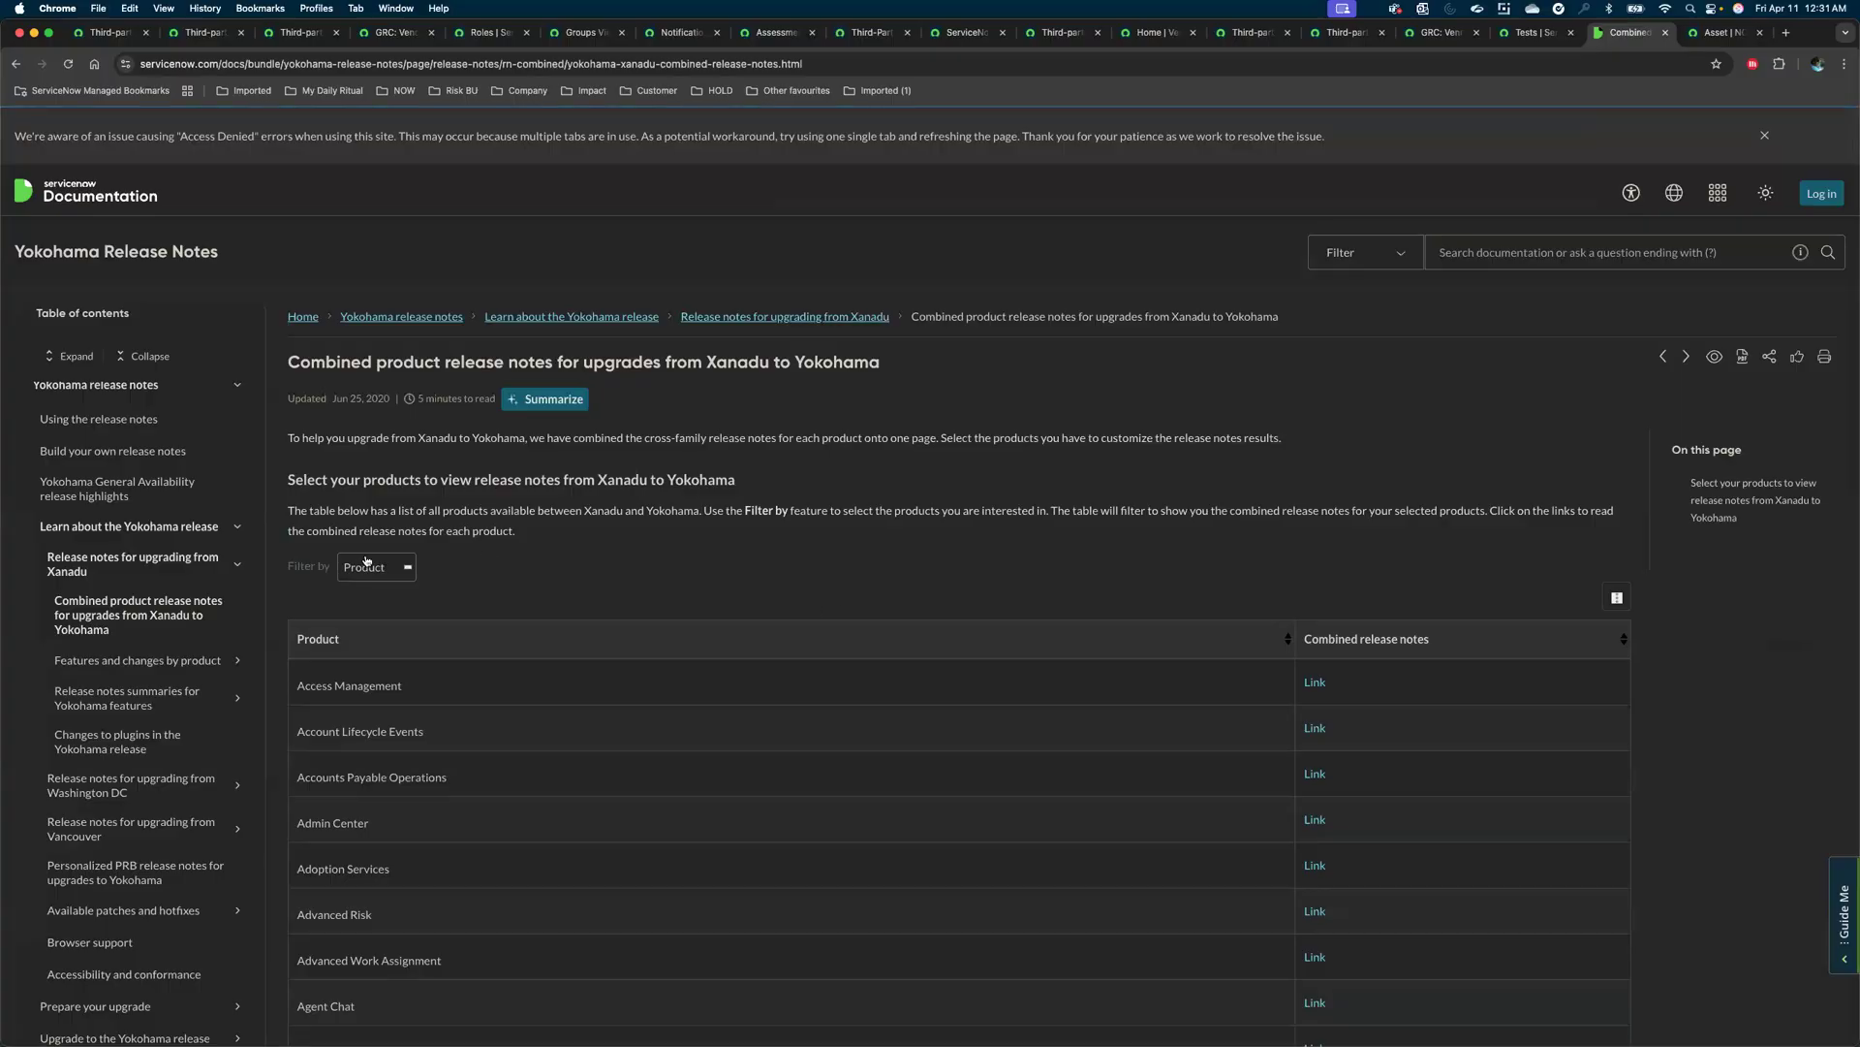
# Filter the combined release notes by the product Third-party Risk Management and open its release notes.
pyautogui.click(364, 566)
pyautogui.write('third')
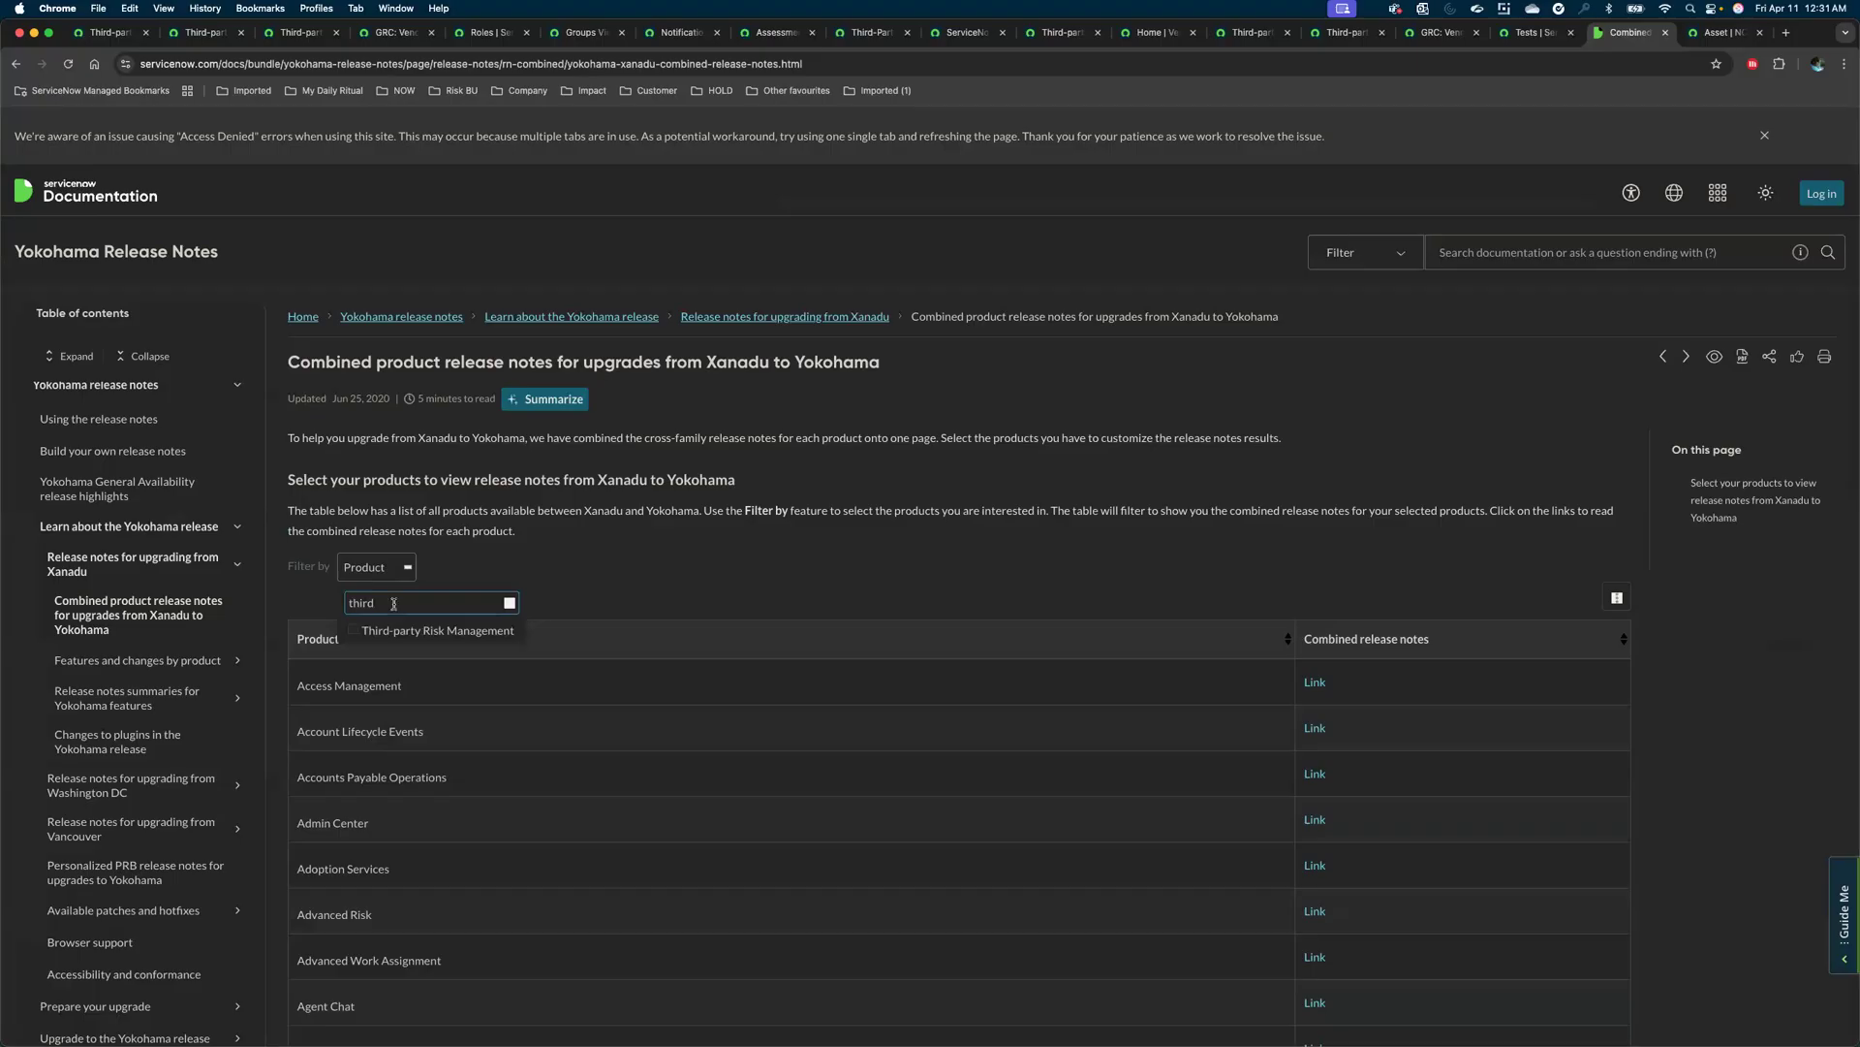
pyautogui.click(360, 632)
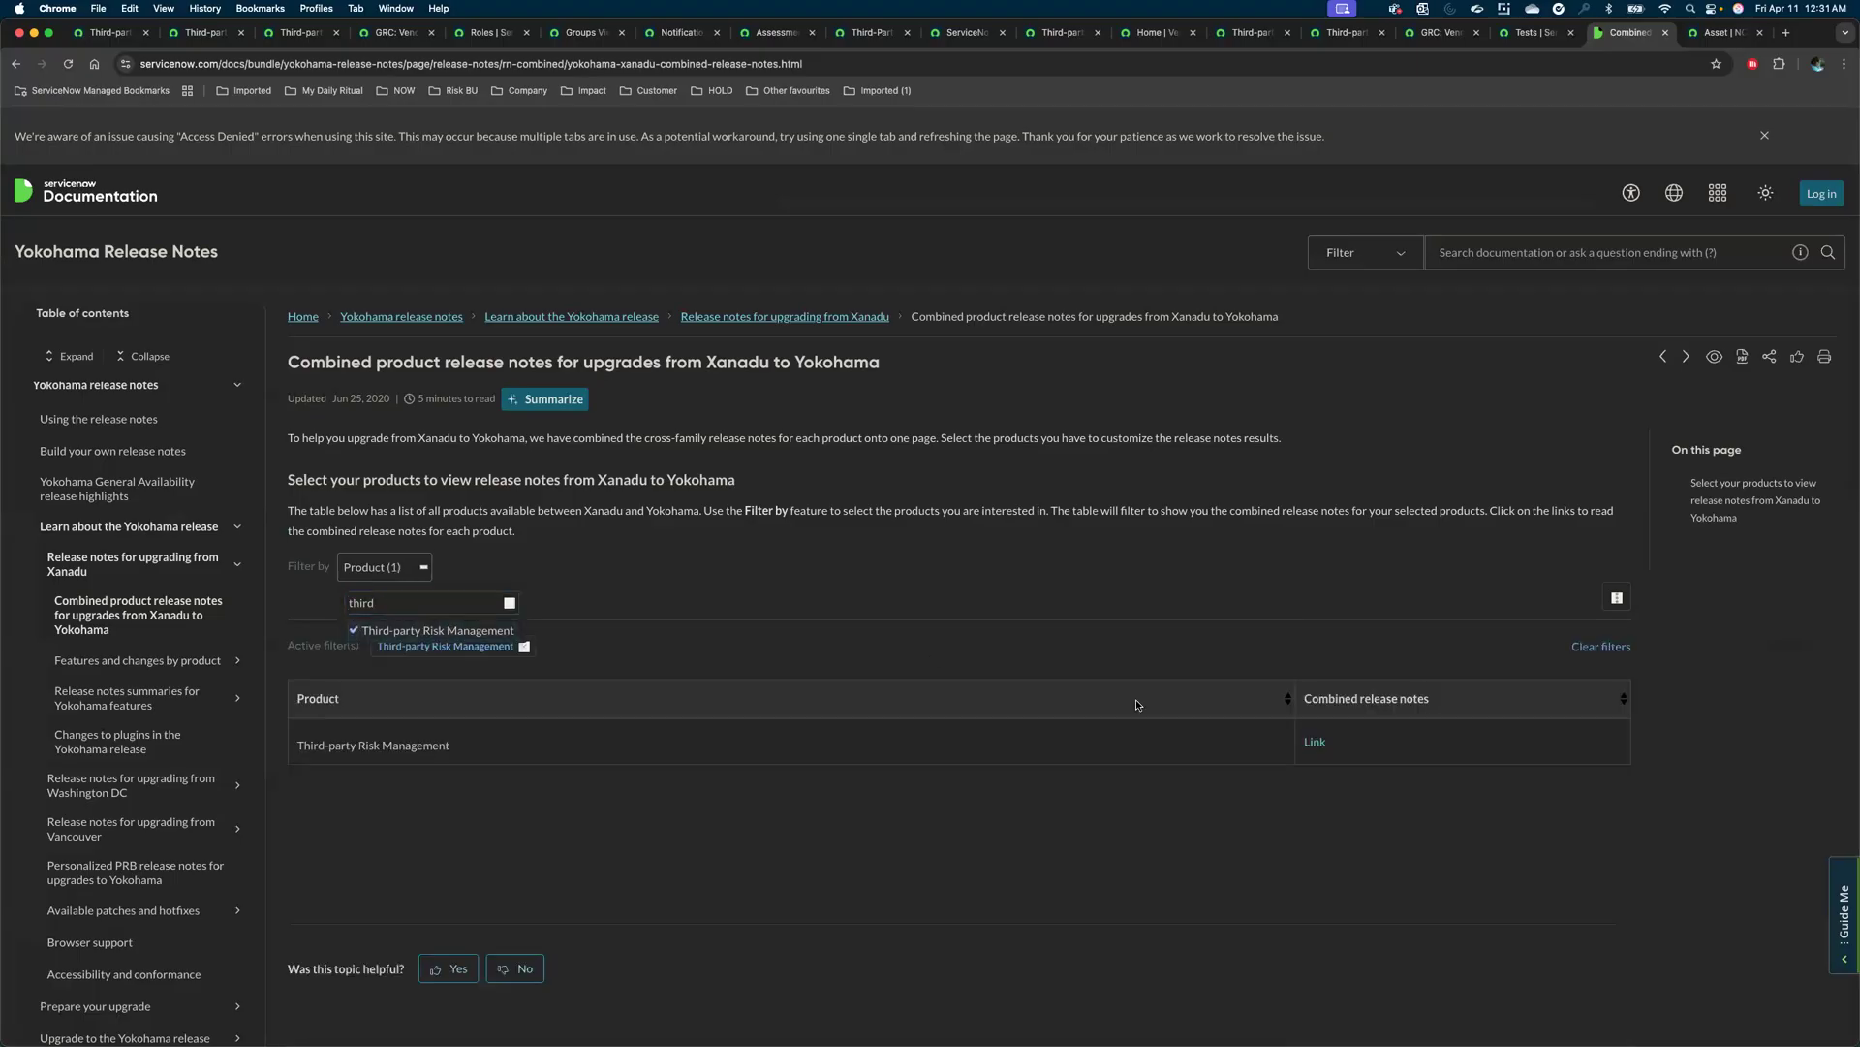
pyautogui.click(1314, 739)
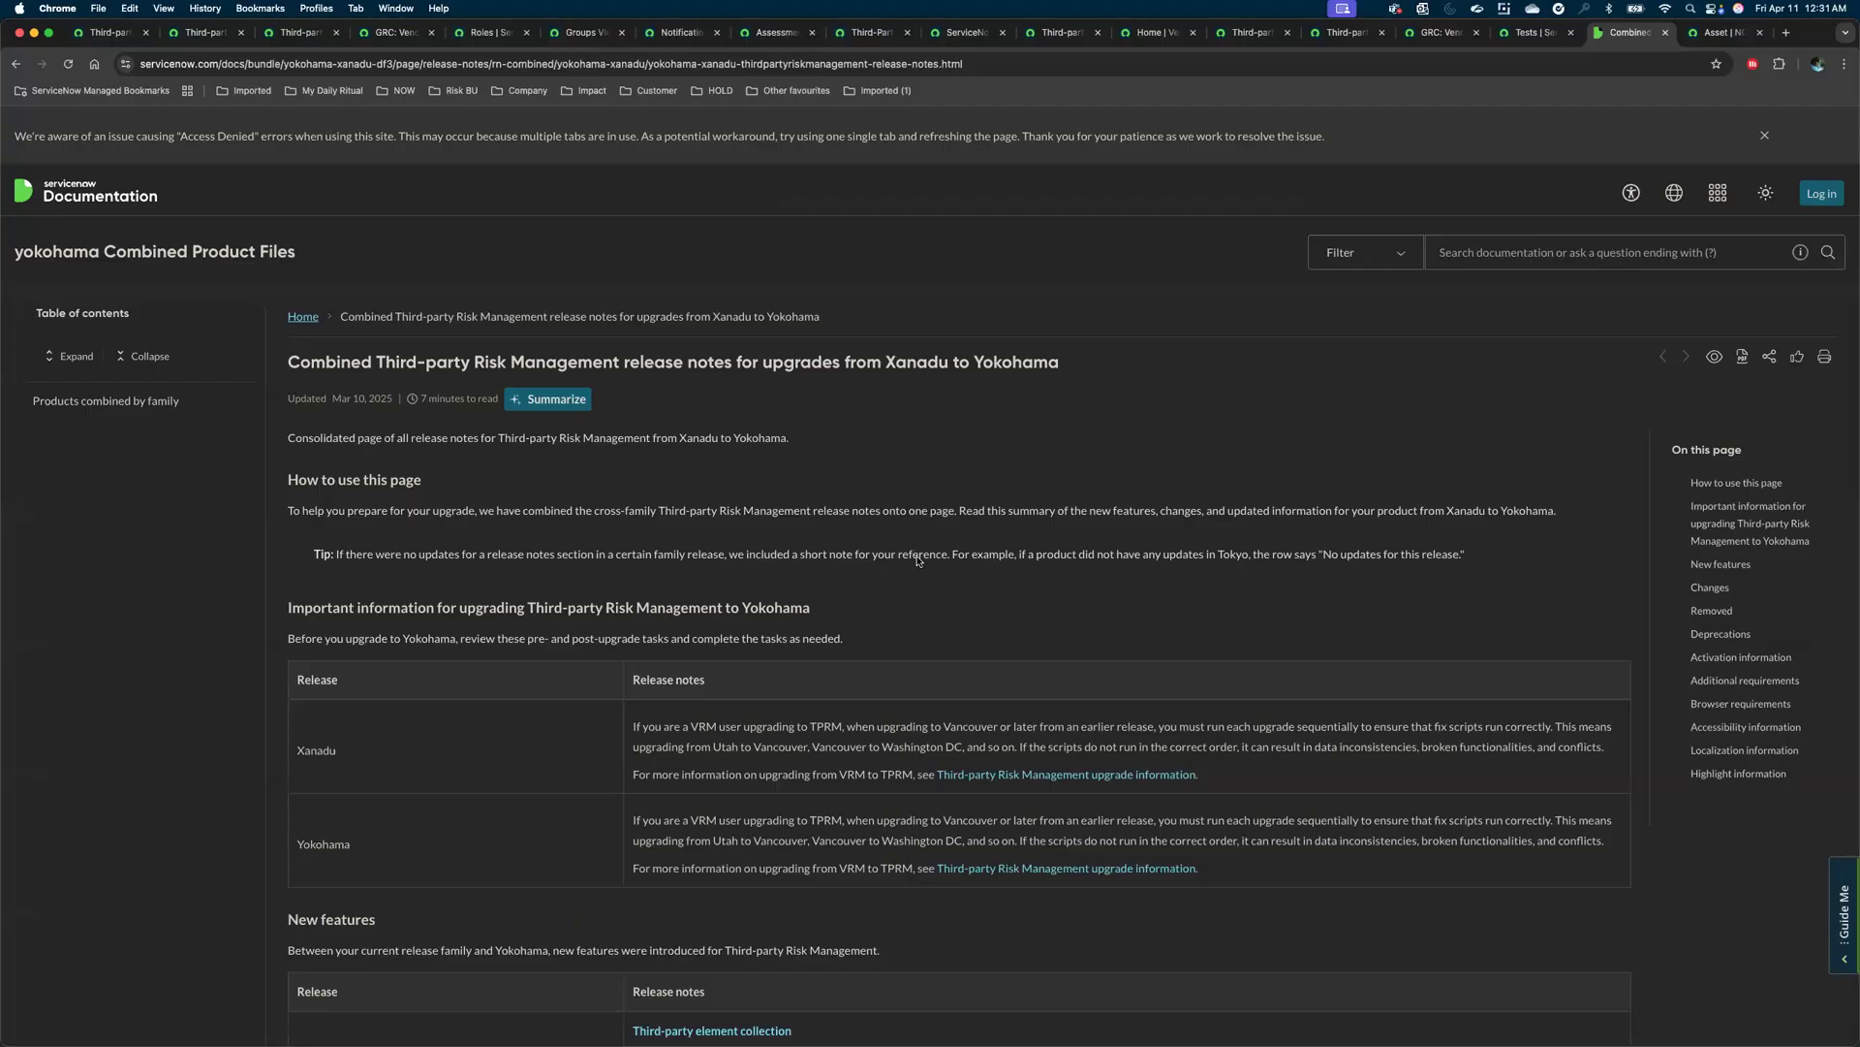
# Return to the documentation home page and open the Store release notes.
pyautogui.click(1536, 32)
pyautogui.click(1621, 37)
pyautogui.click(128, 199)
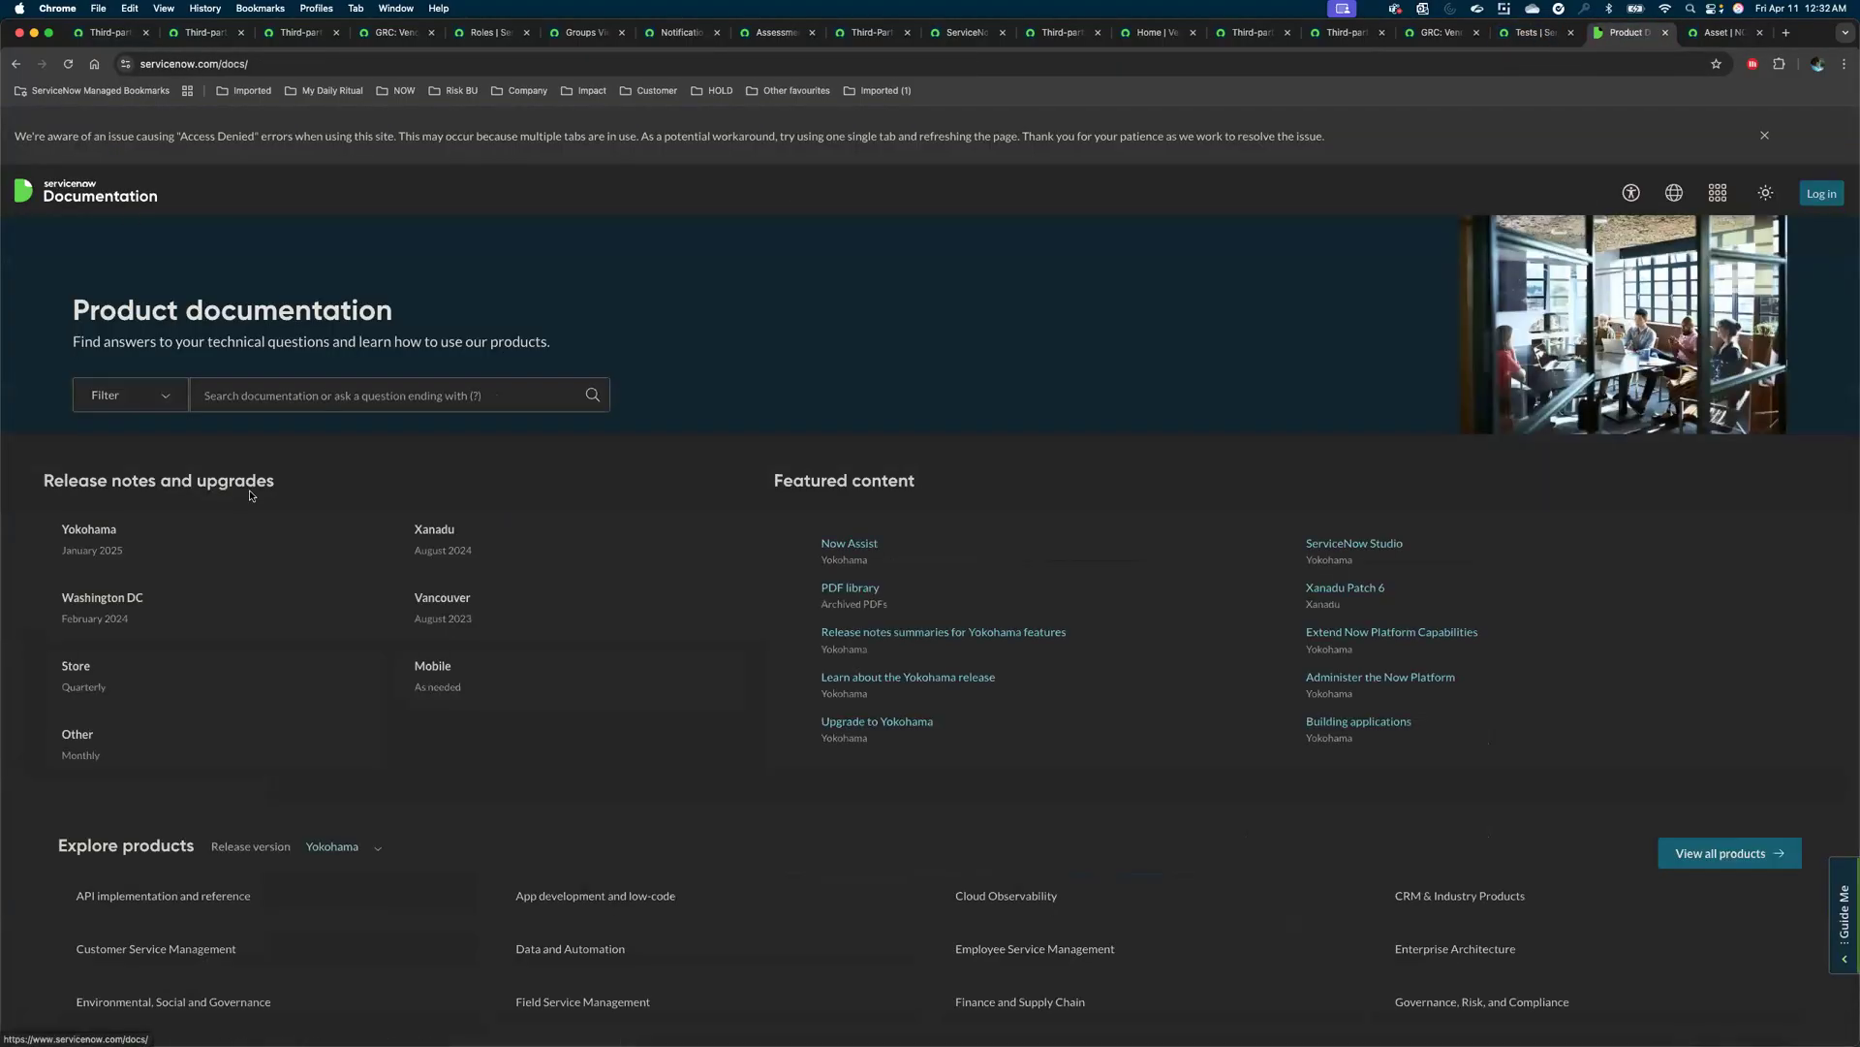
pyautogui.click(76, 667)
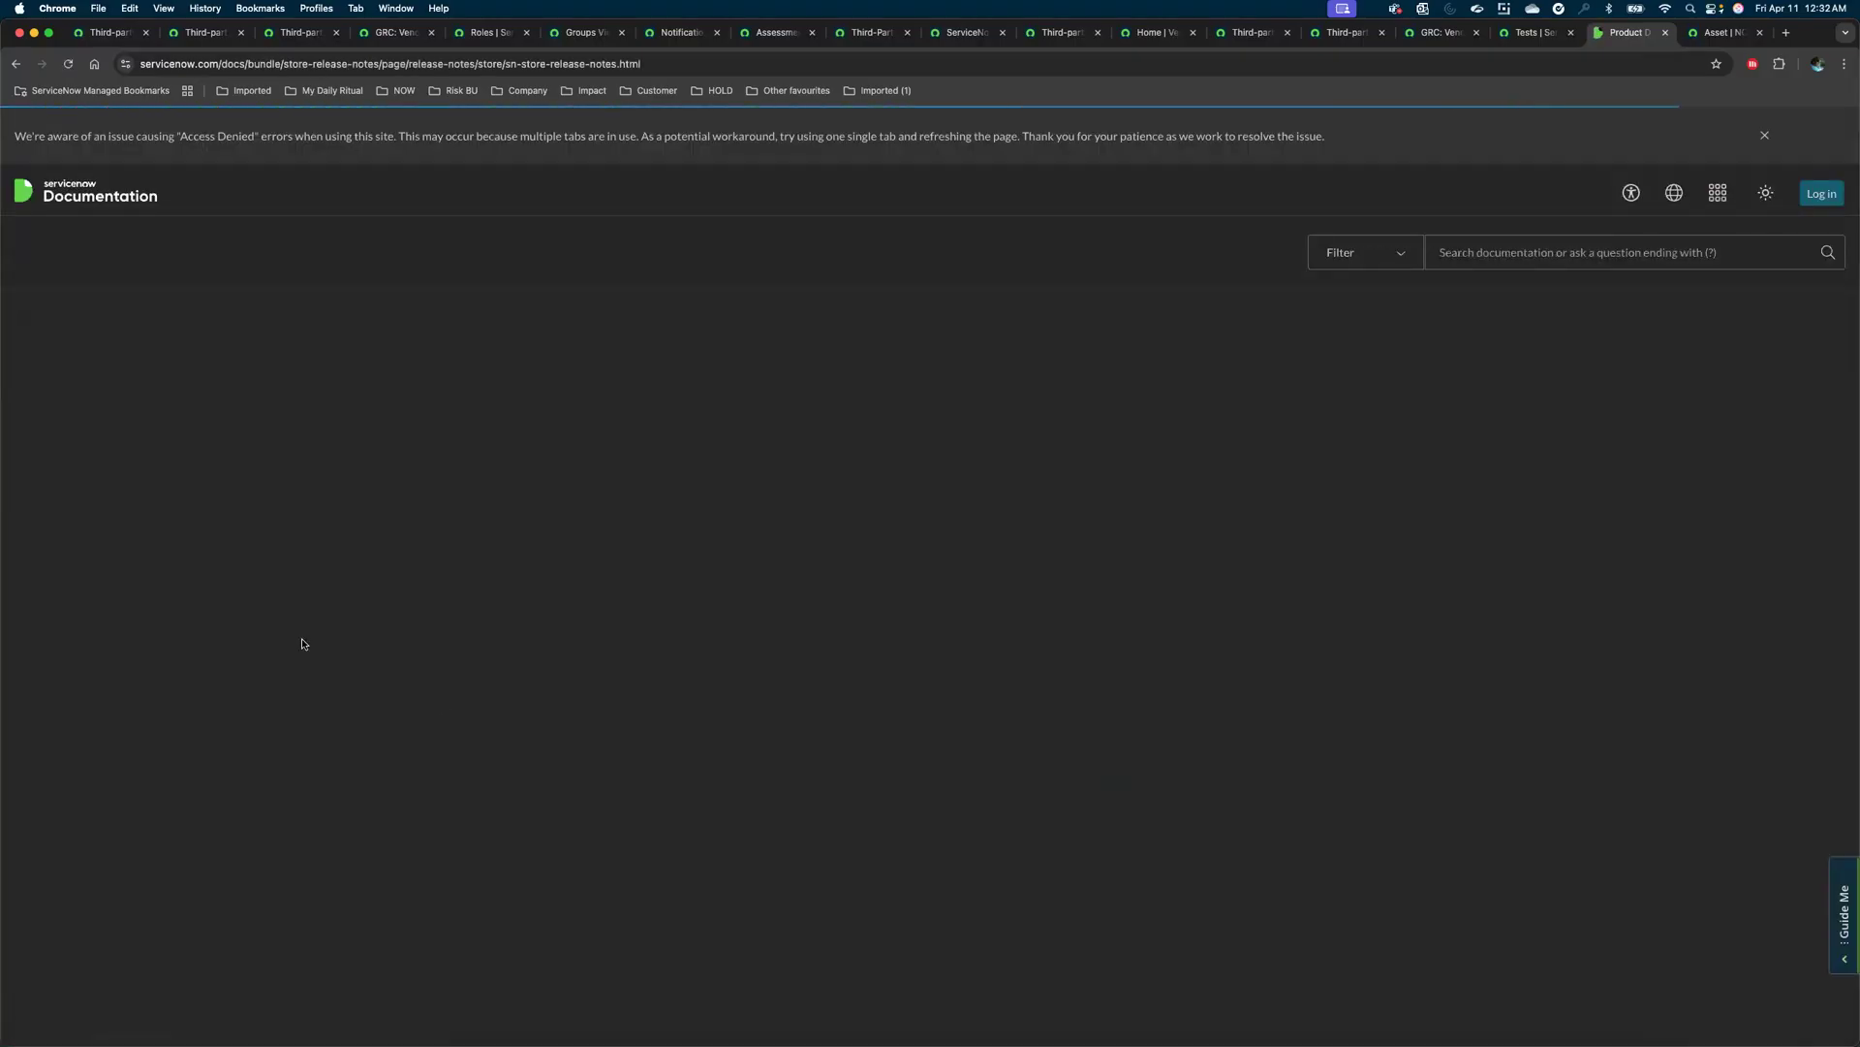
# Expand the Governance, Risk, and Compliance store release notes and open the GRC: Third-party Risk Management version history.
pyautogui.scroll(-3, 165, 611)
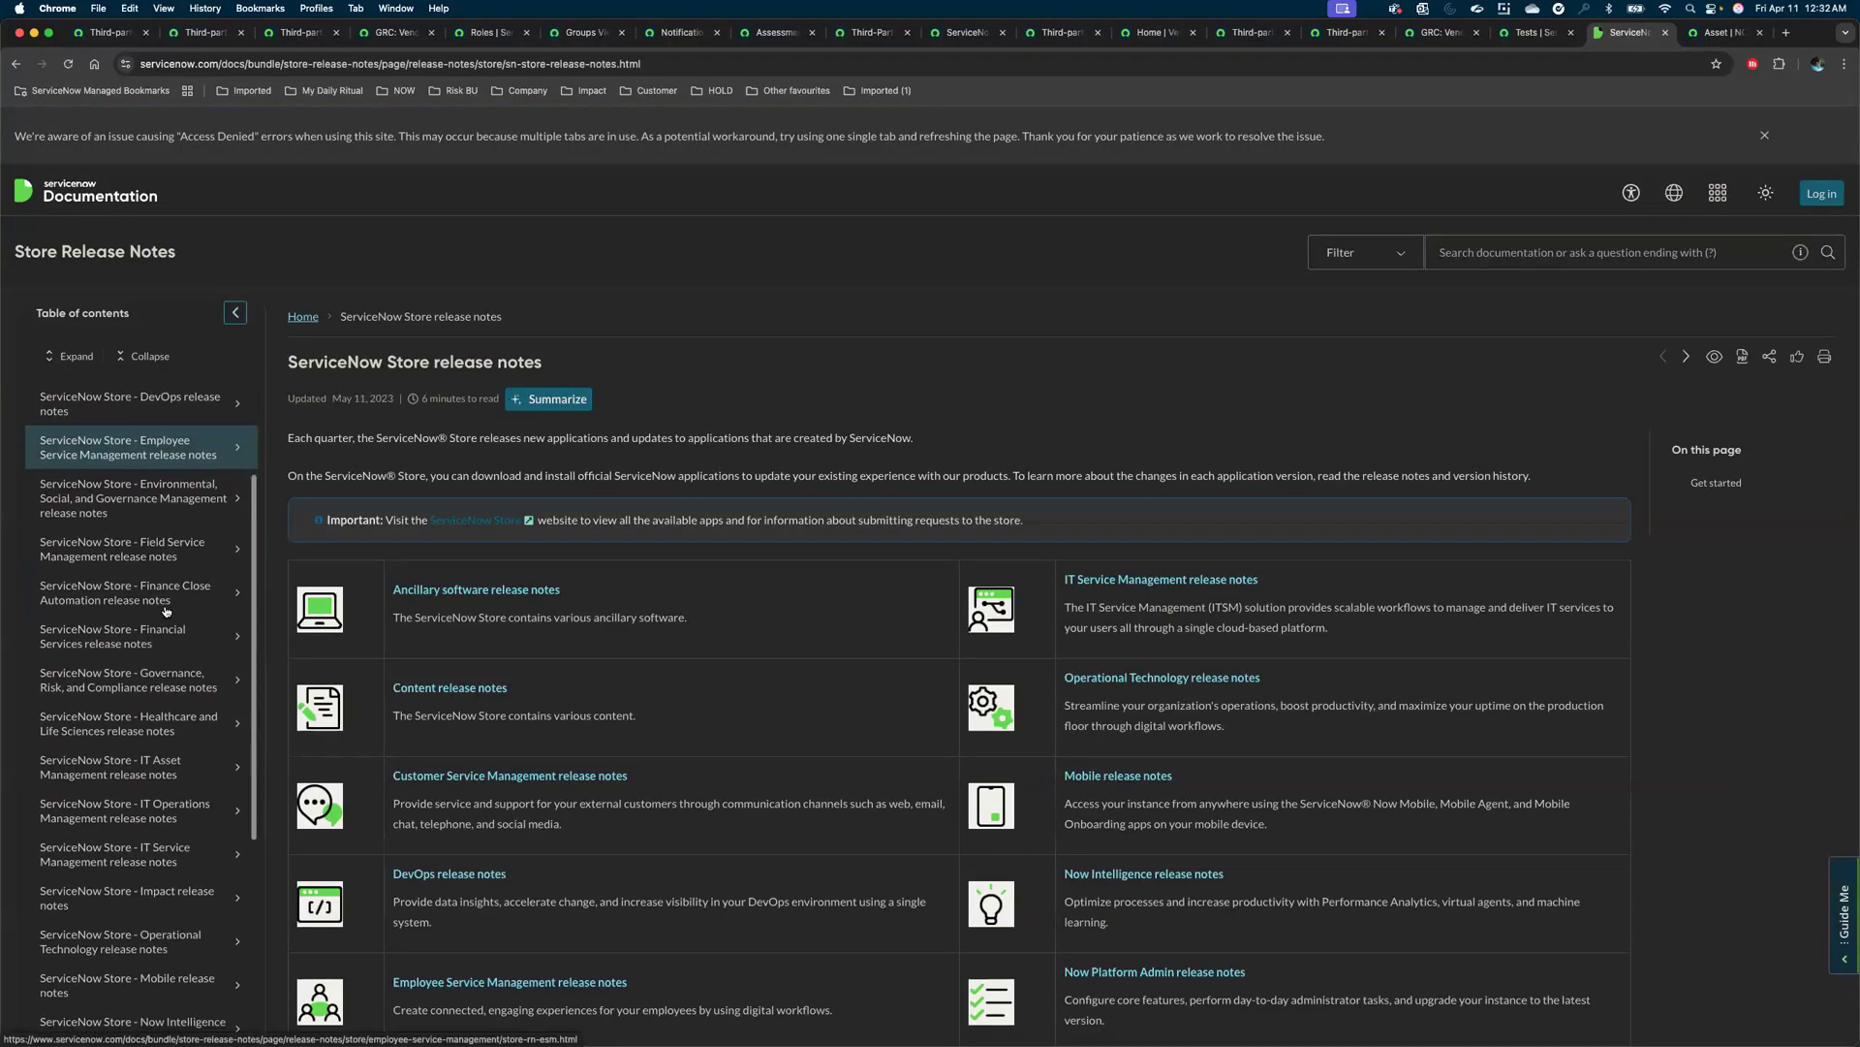
pyautogui.click(235, 681)
pyautogui.scroll(-5, 171, 799)
pyautogui.scroll(-10, 171, 799)
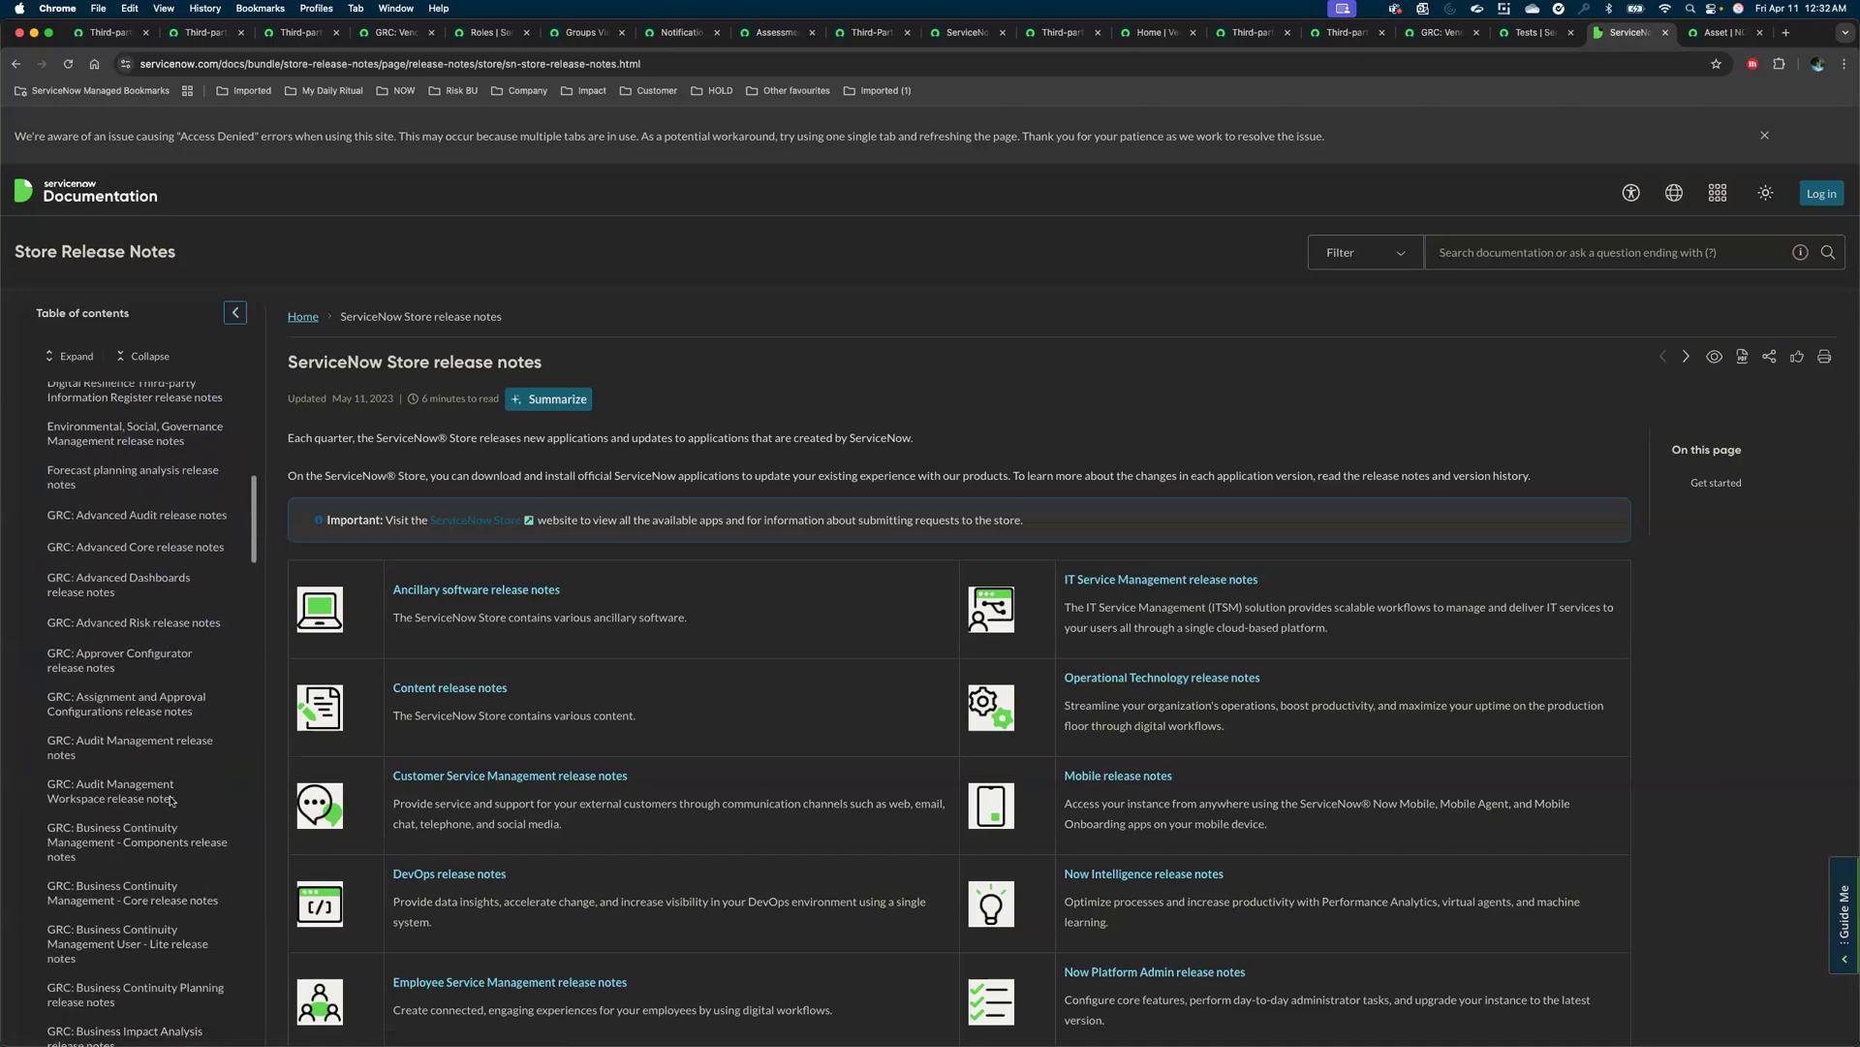
pyautogui.scroll(-12, 170, 807)
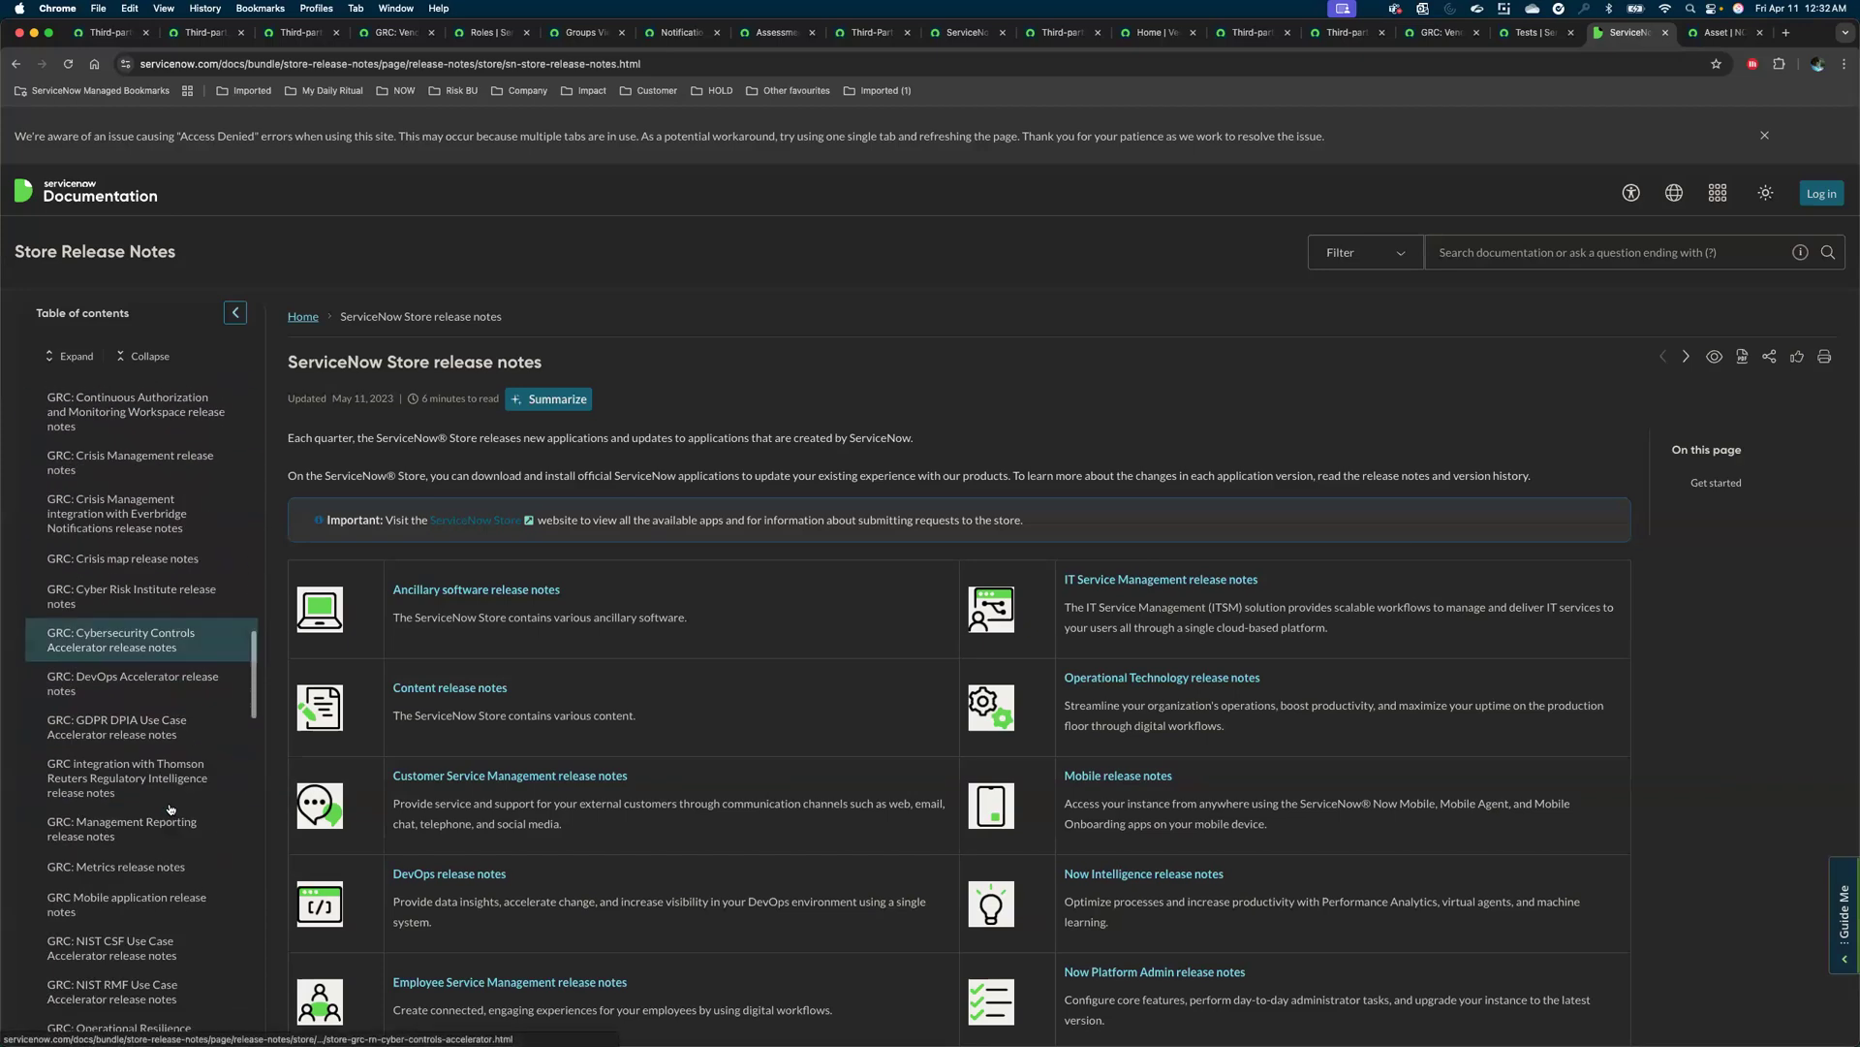
pyautogui.scroll(-6, 170, 809)
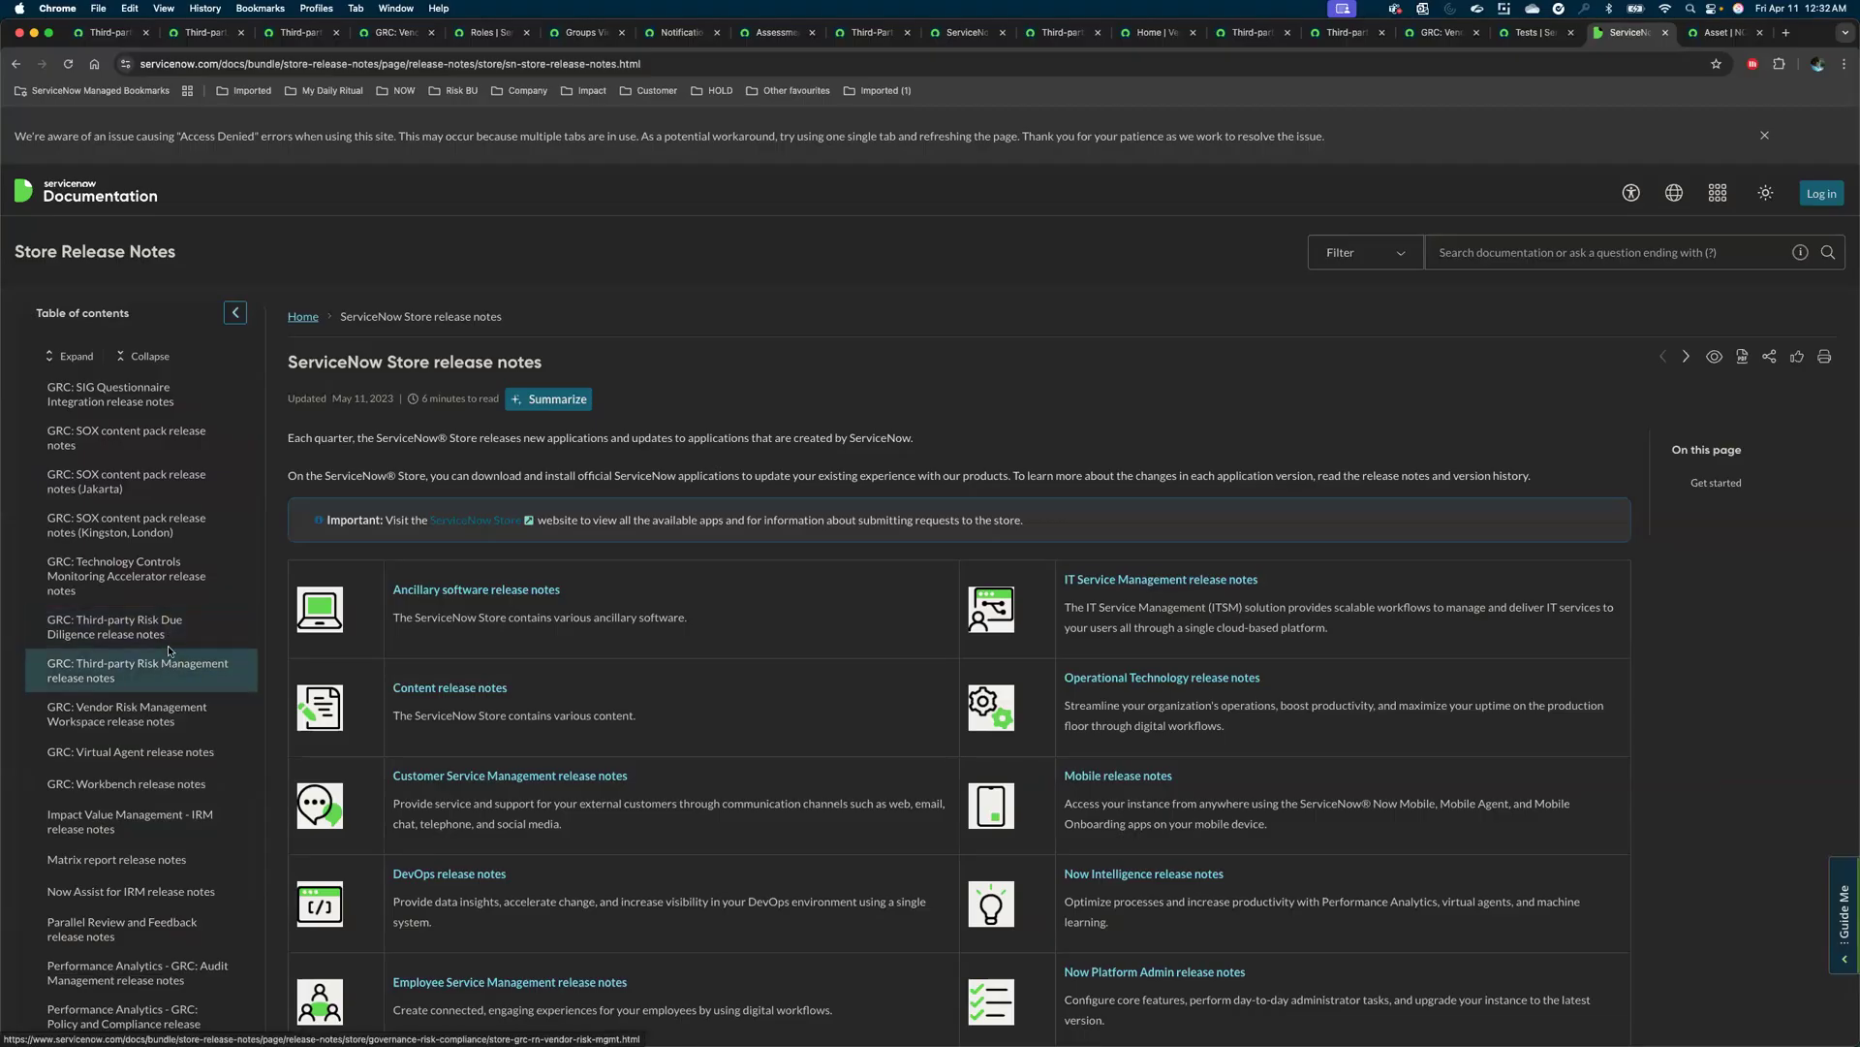
pyautogui.click(168, 690)
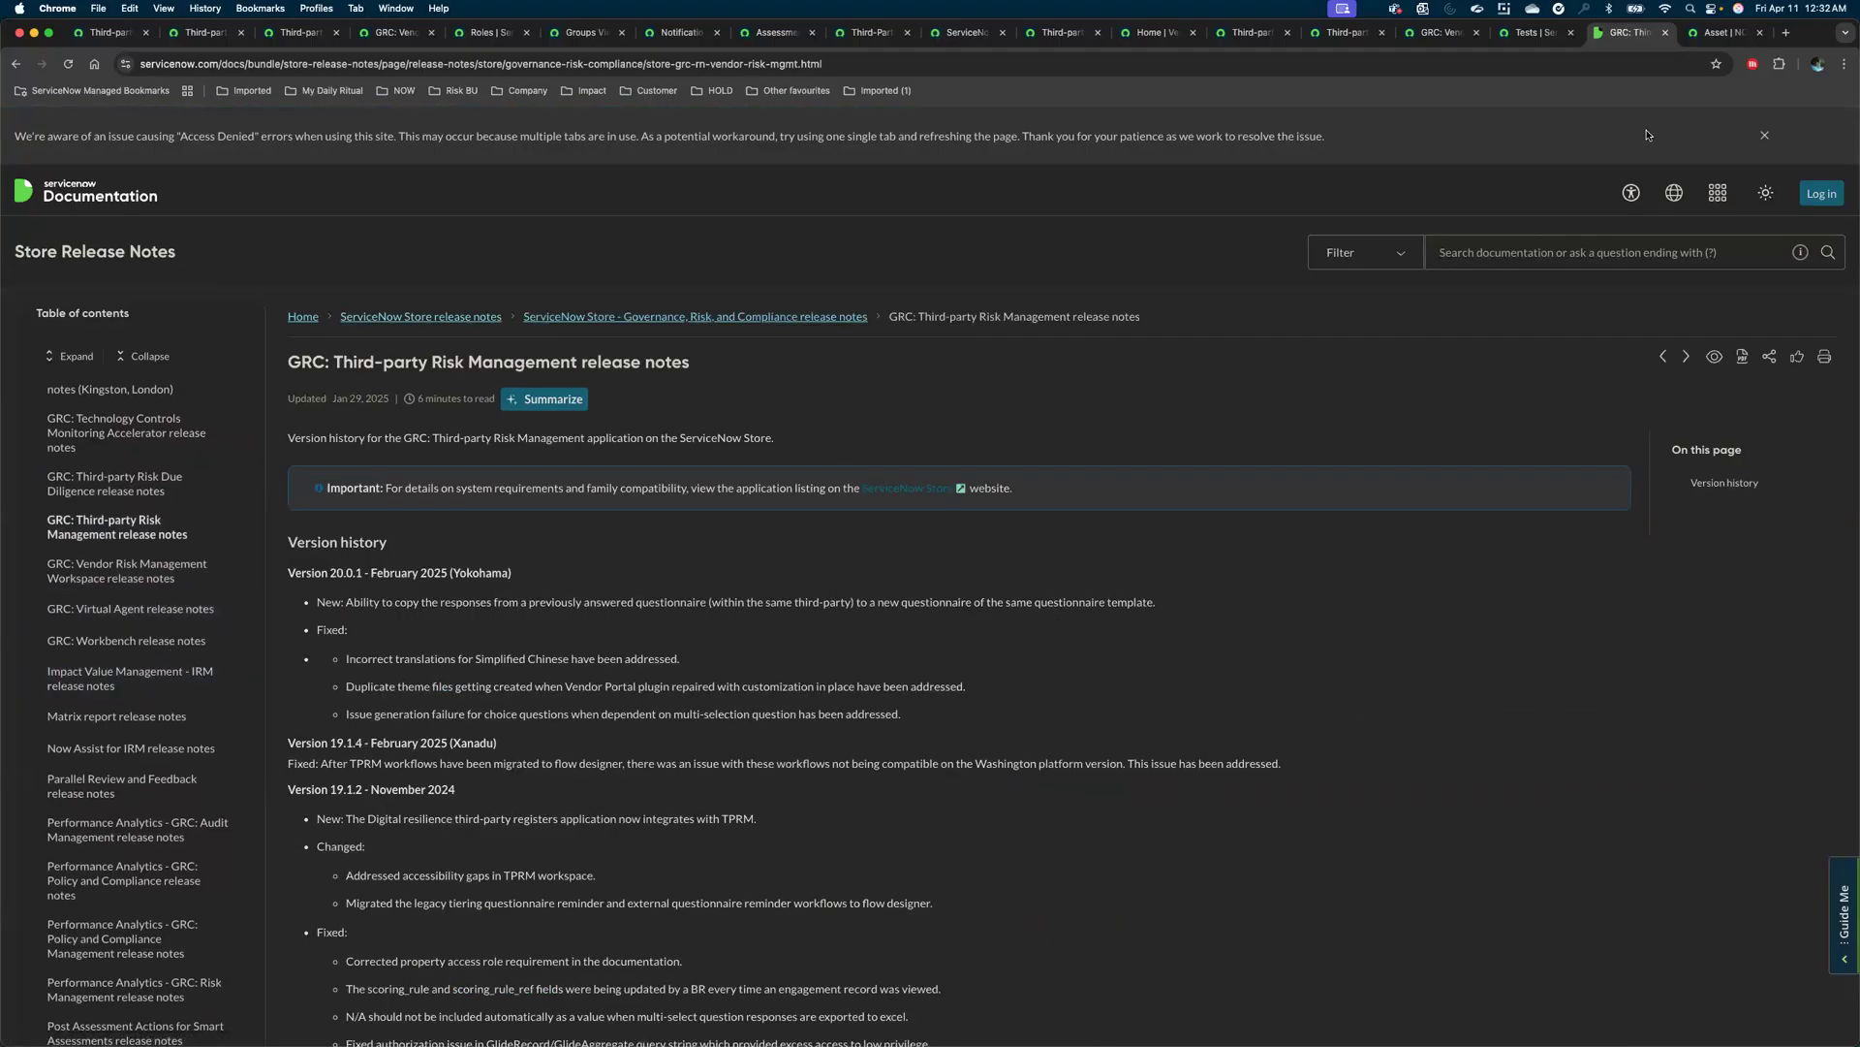
# Switch to ServiceNow Create and review the Third-party Risk Management assets, from the architecture blueprint to the process workshop presentation.
pyautogui.click(1714, 34)
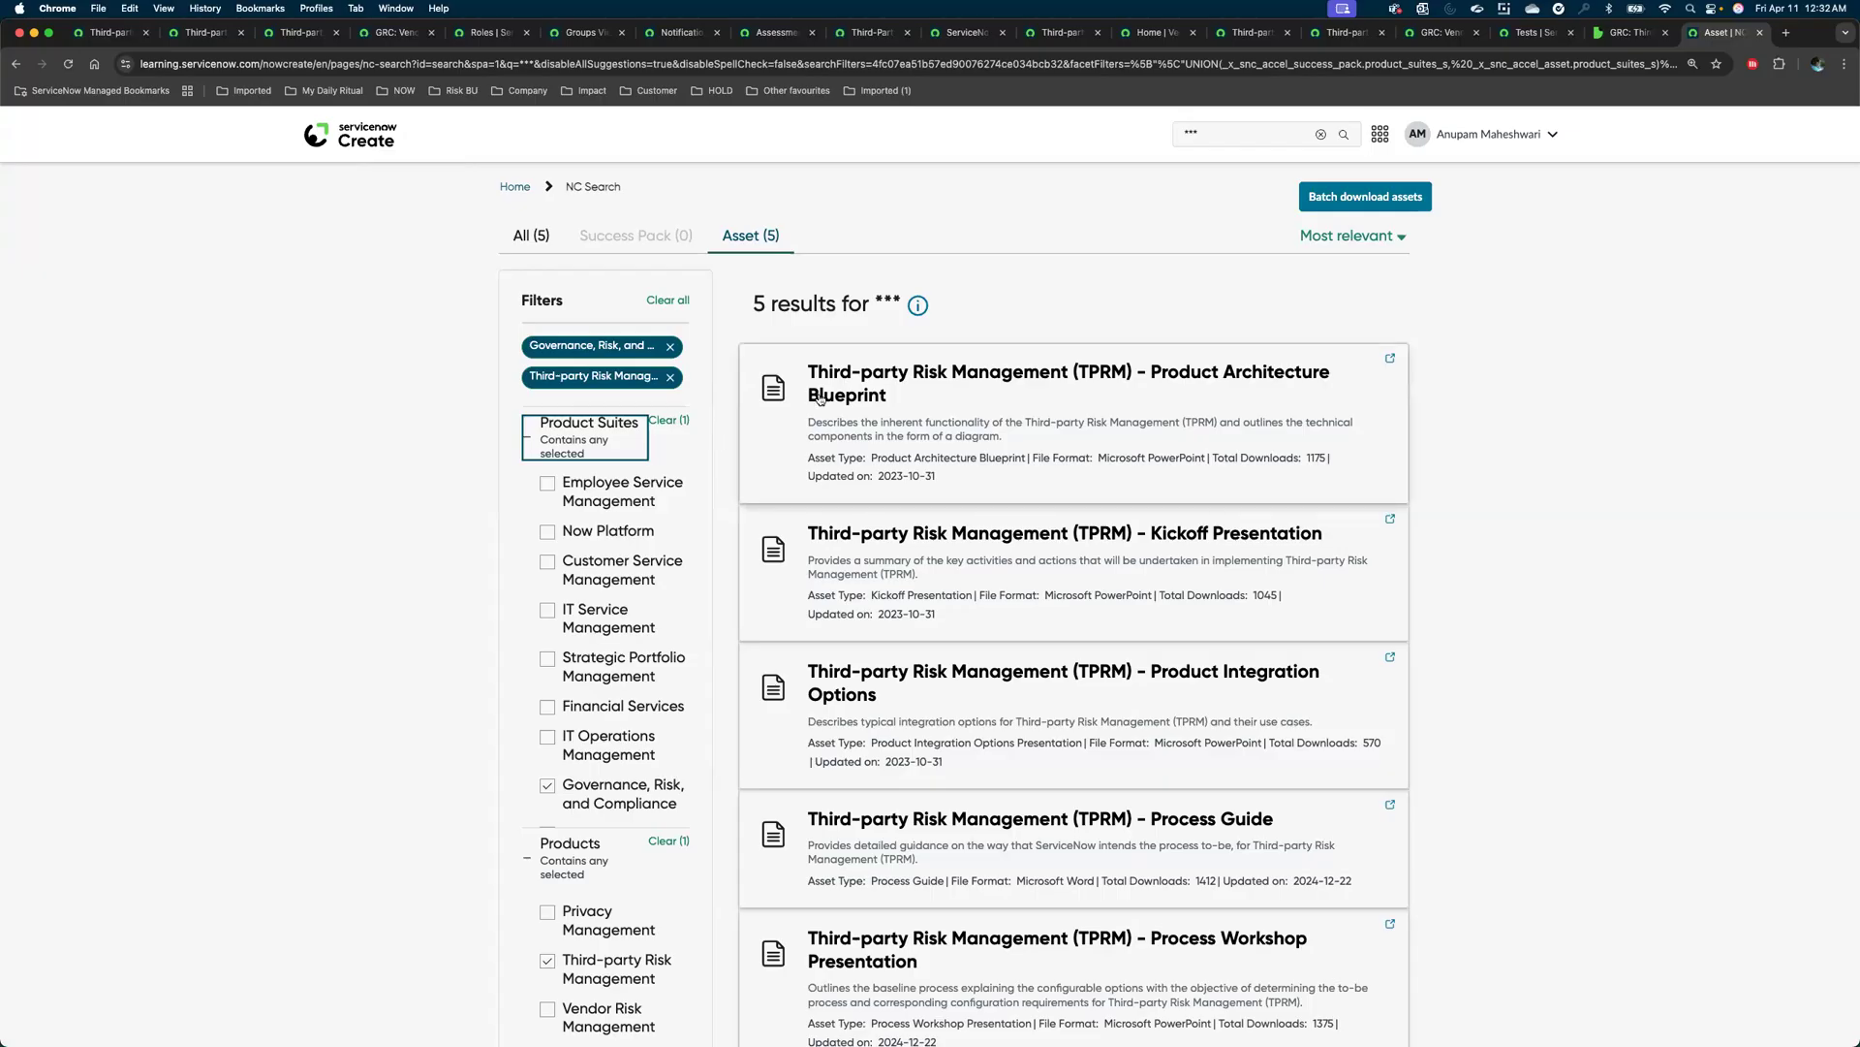
pyautogui.scroll(-3, 820, 398)
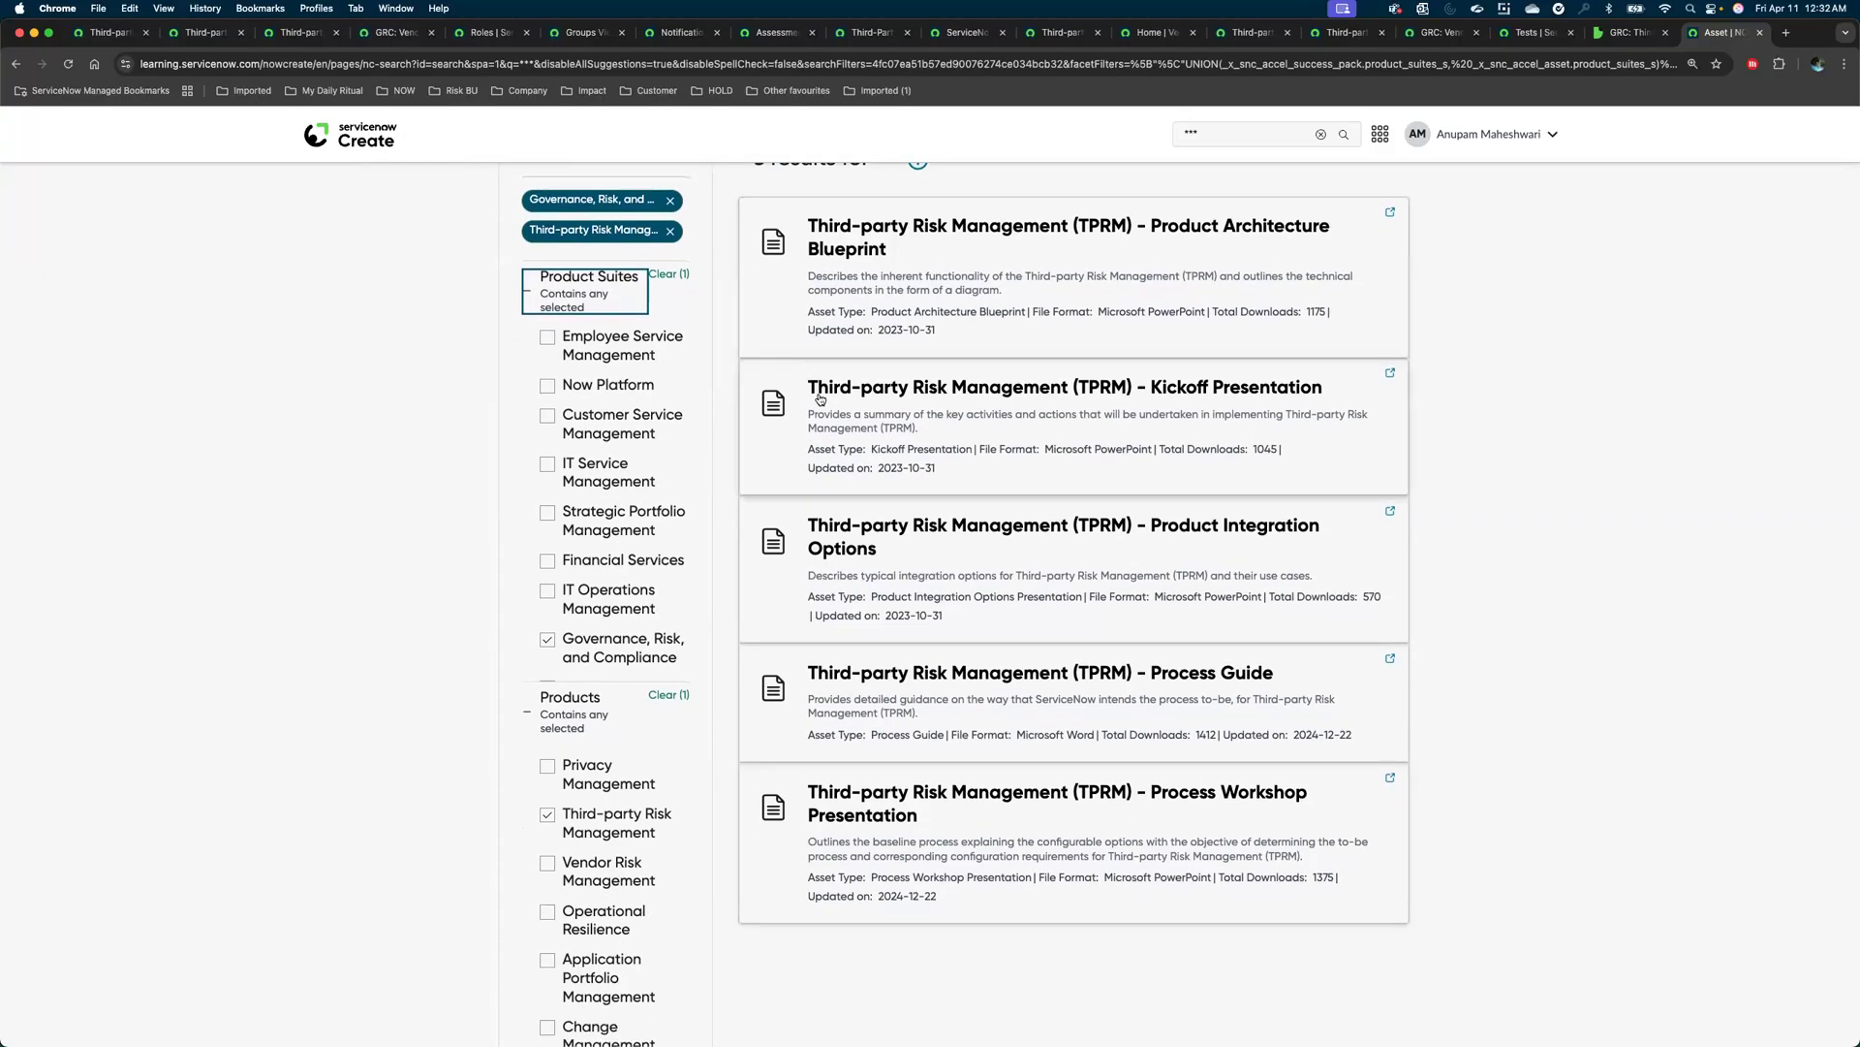
pyautogui.scroll(1, 820, 399)
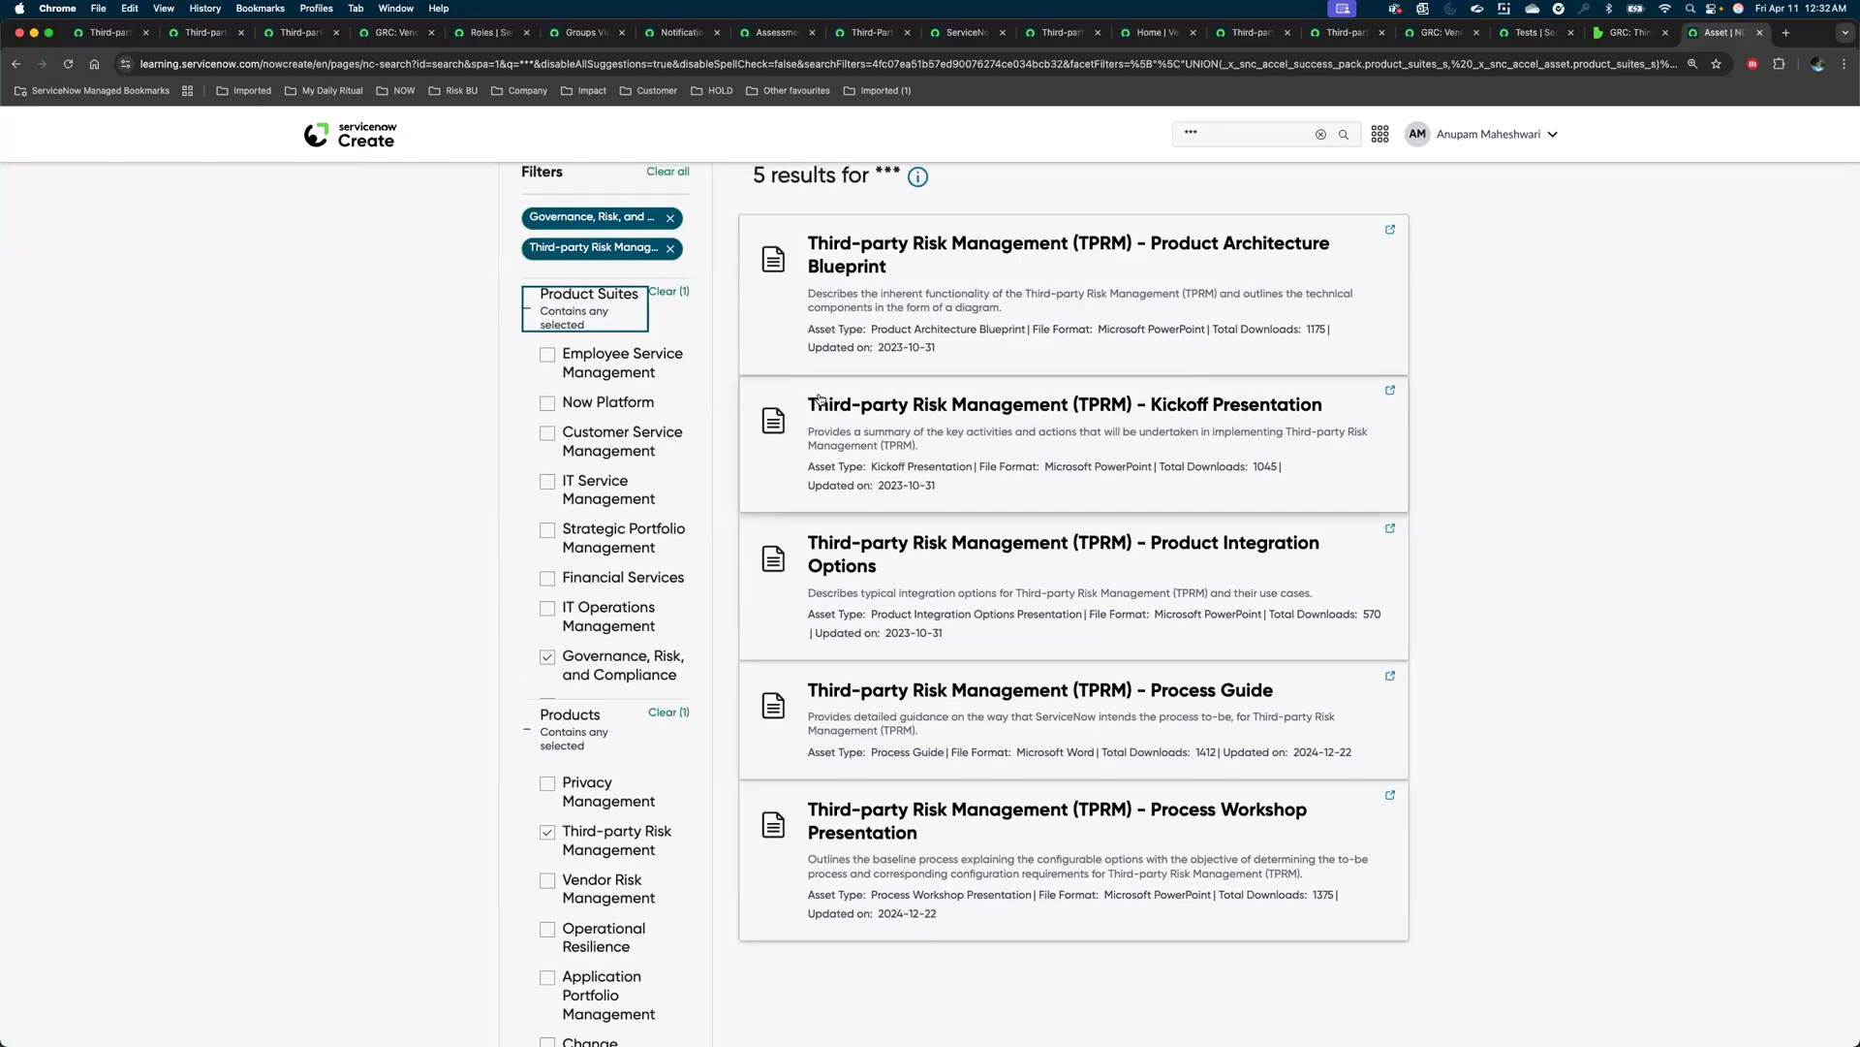
pyautogui.scroll(-2, 820, 398)
pyautogui.scroll(-1, 820, 398)
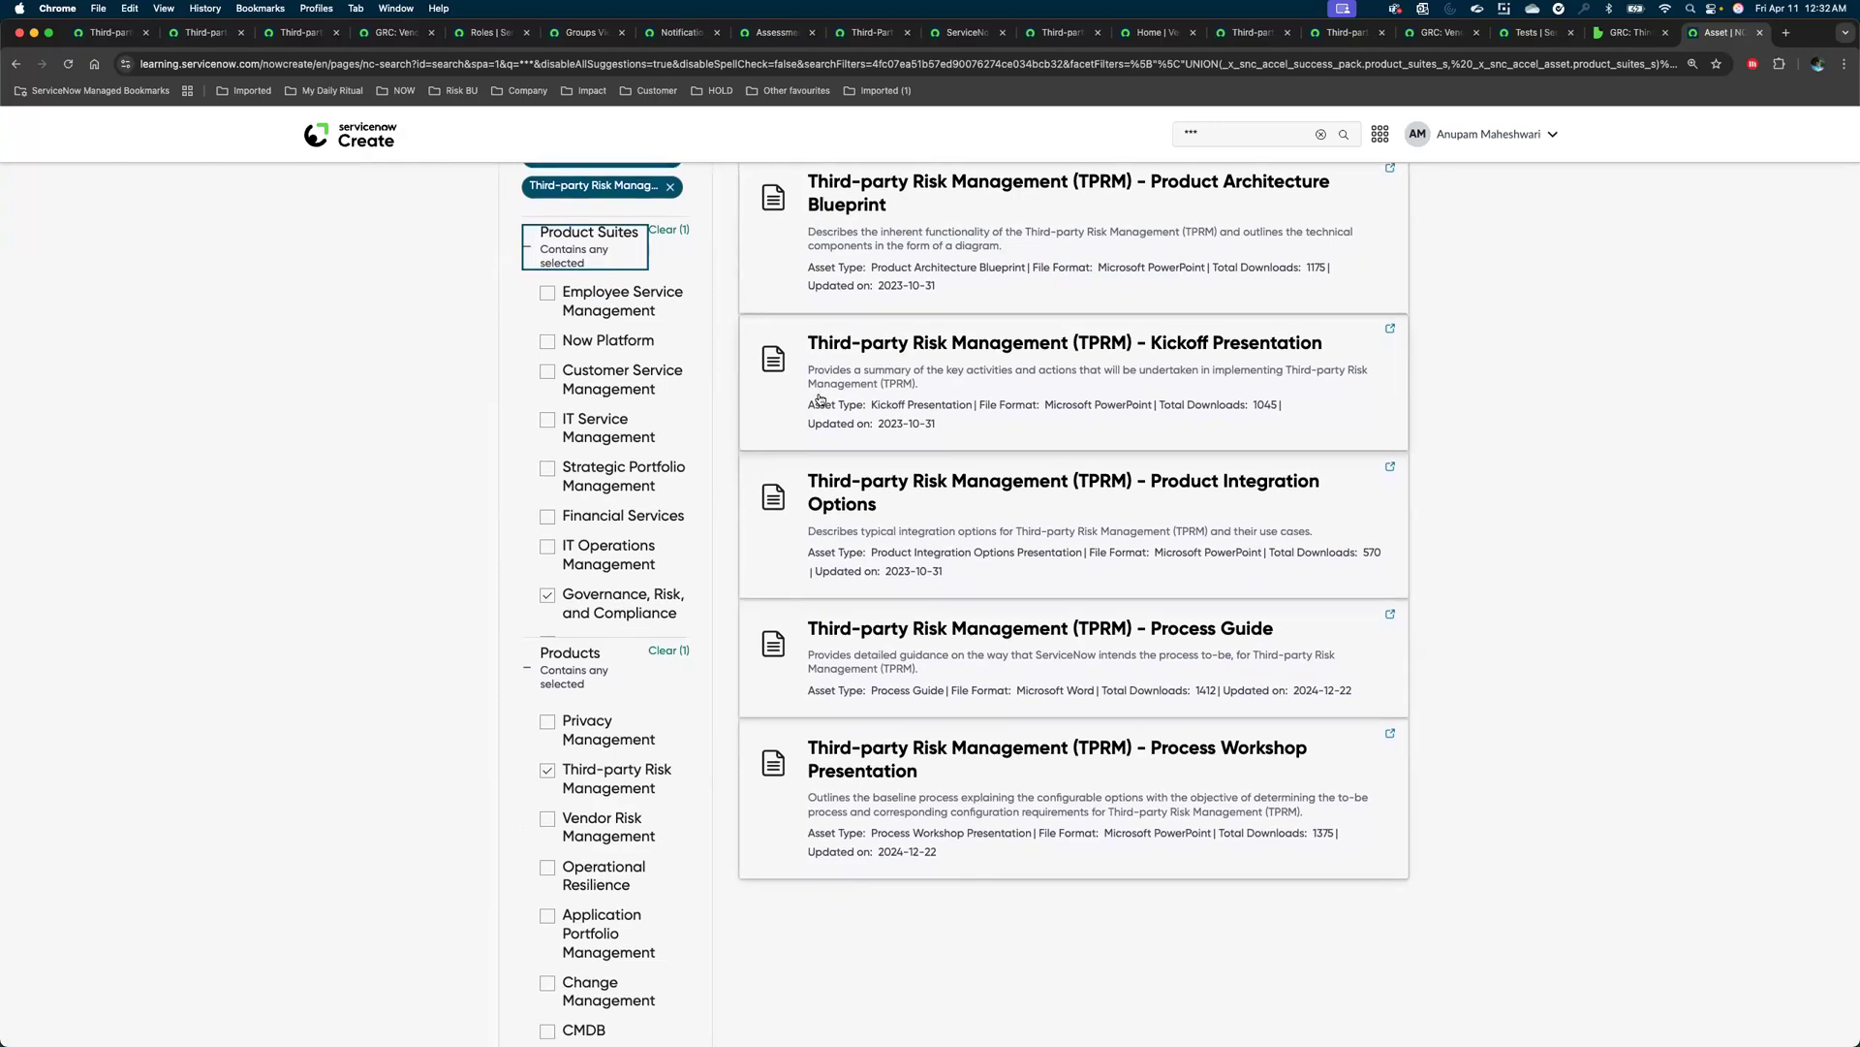
pyautogui.scroll(-2, 820, 398)
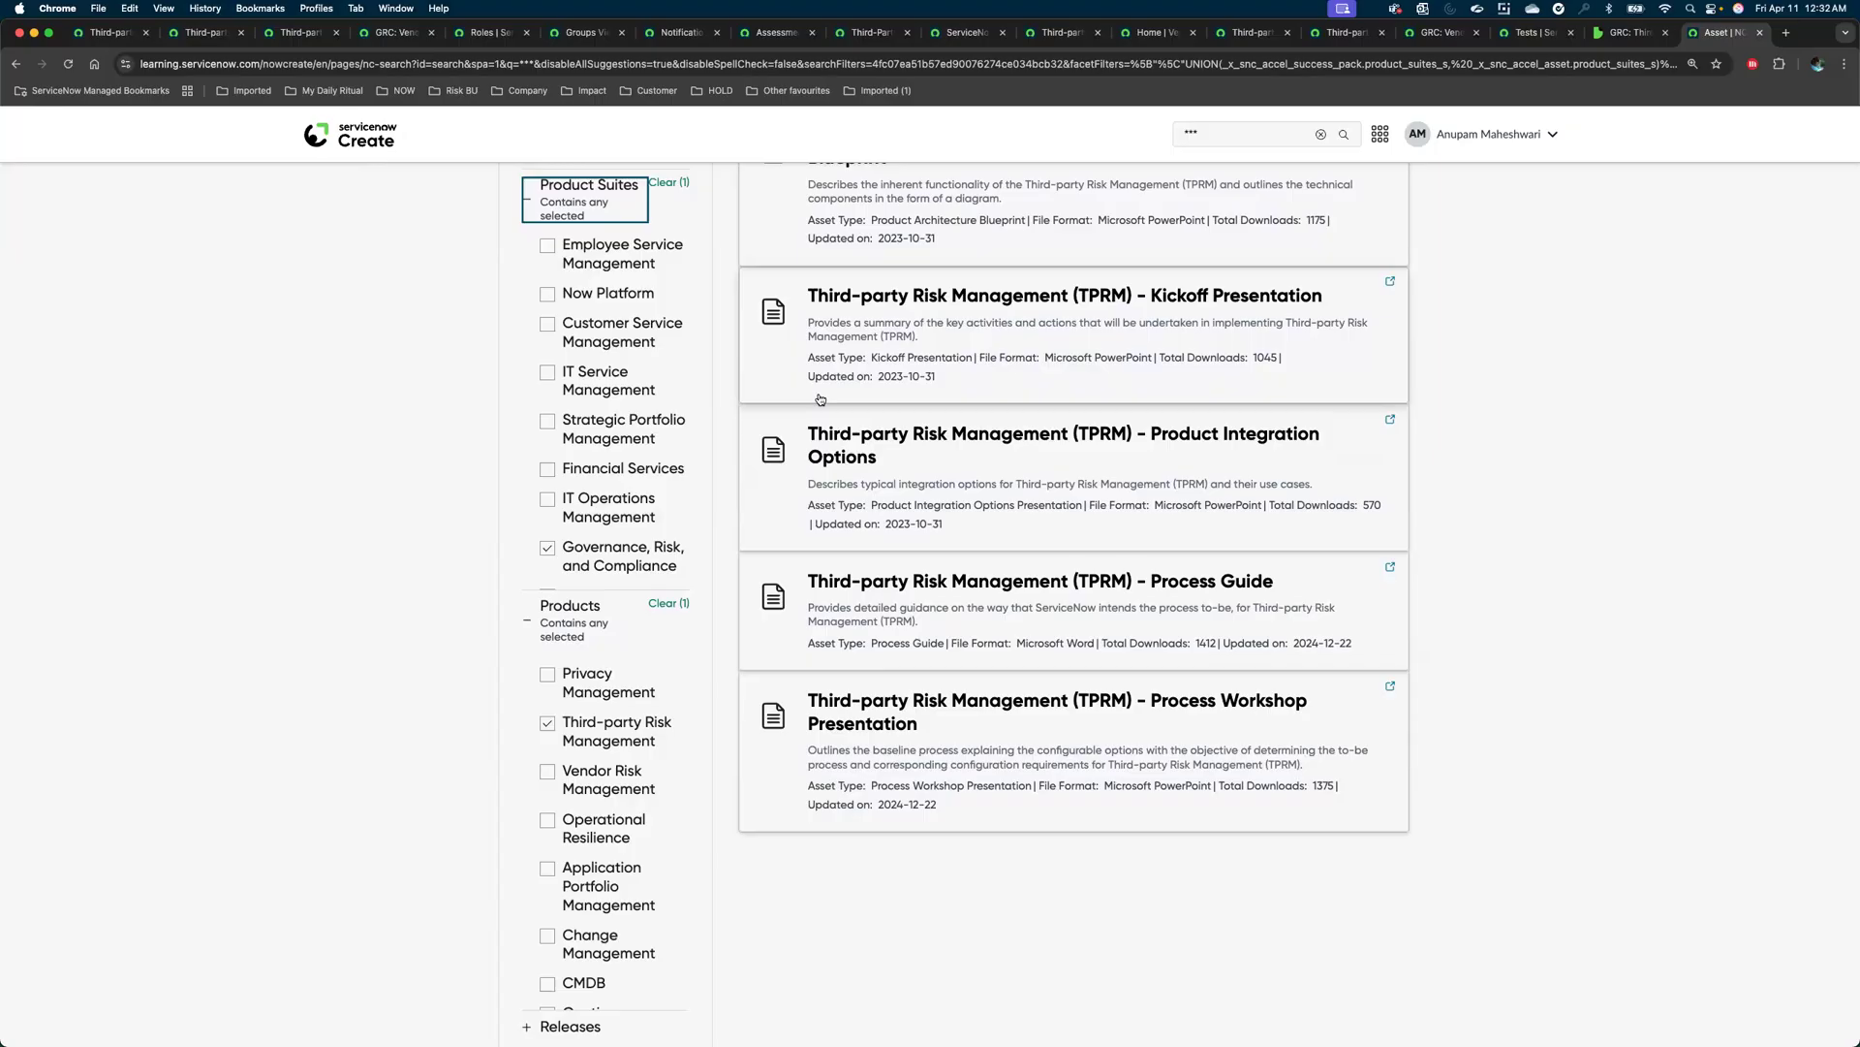
pyautogui.scroll(1, 820, 399)
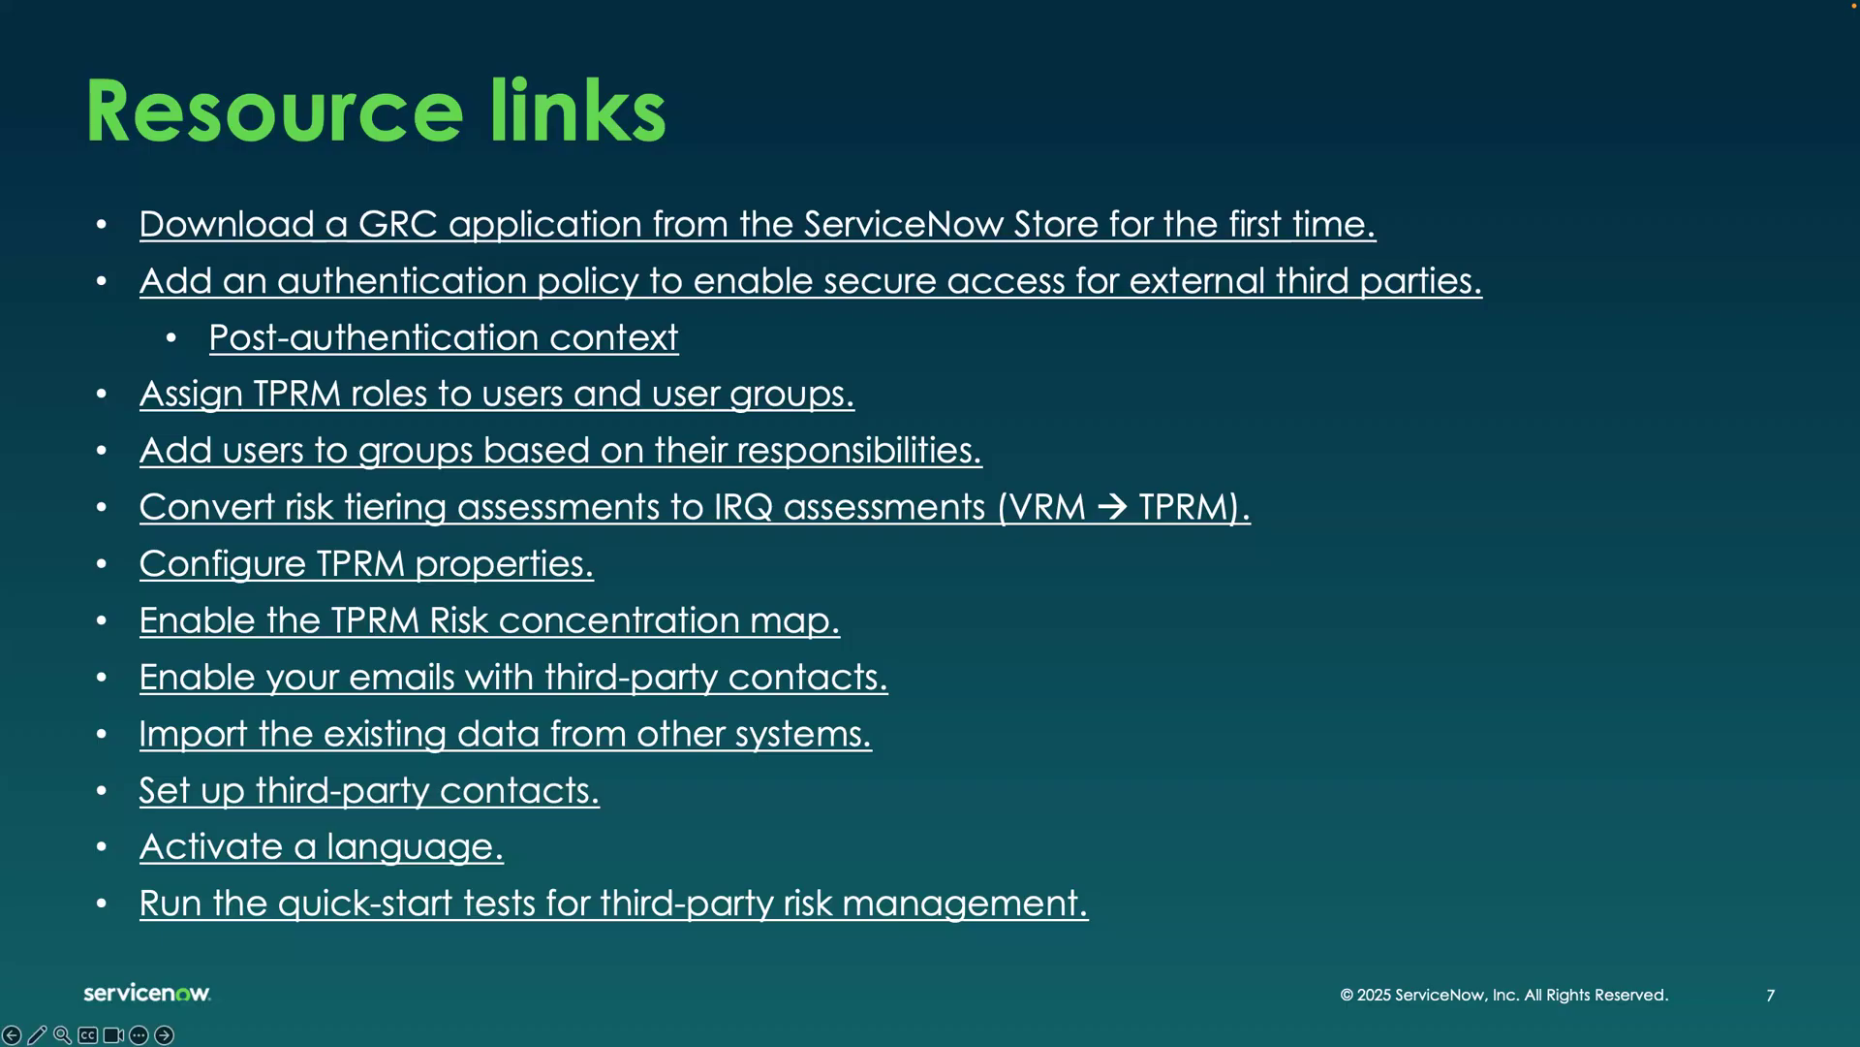
pyautogui.click(1771, 902)
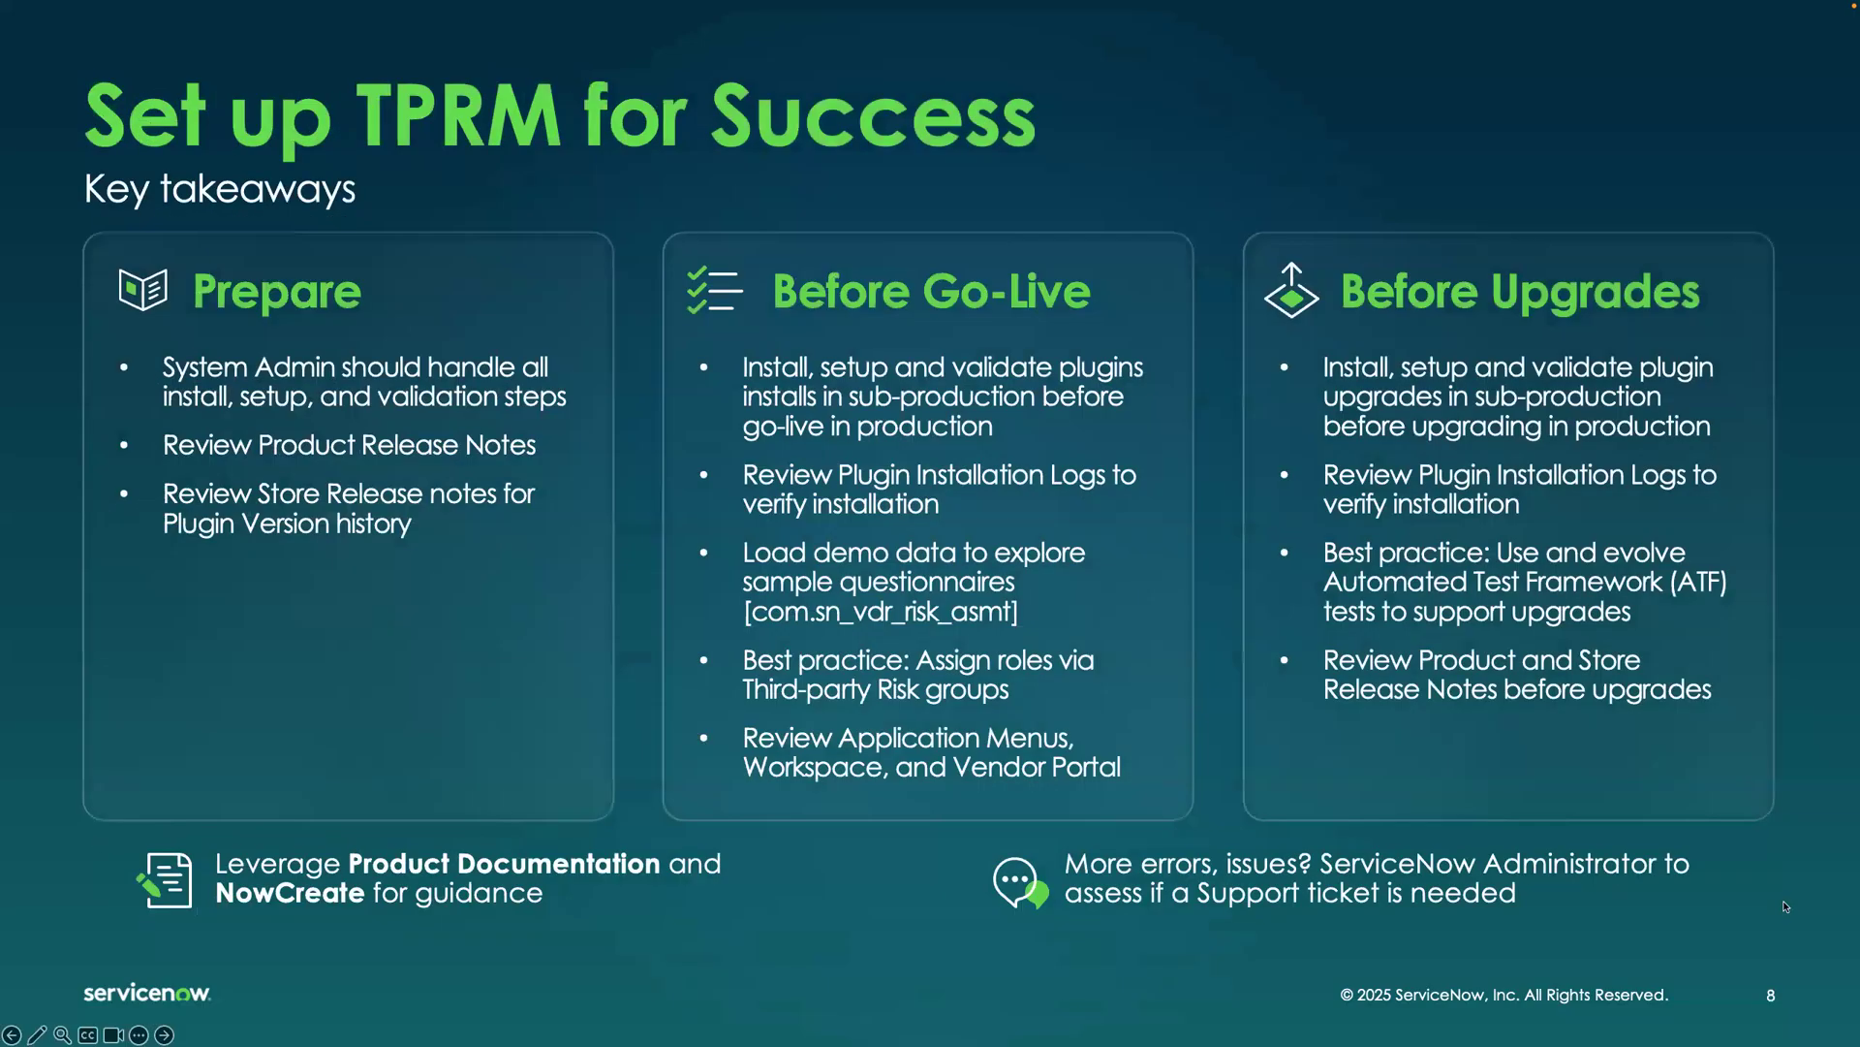